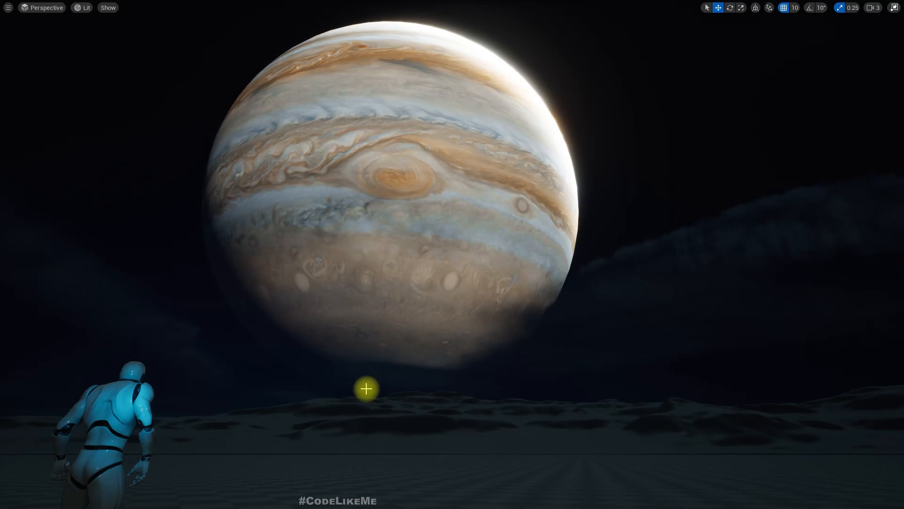
Step: Rotate the atmosphere light in the level to test the planet's shading, and undo the rotation
right_click_drag(424, 331, 424, 329)
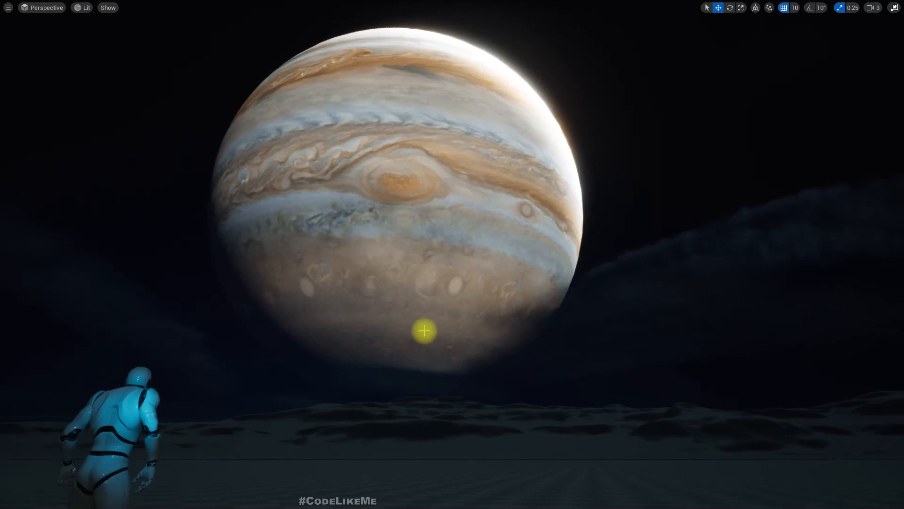
key("ctrl+l")
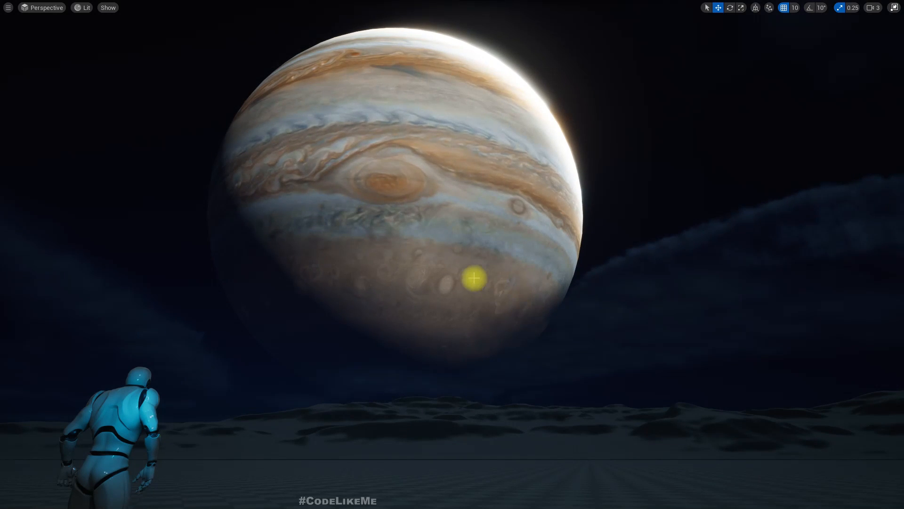
key("ctrl+z")
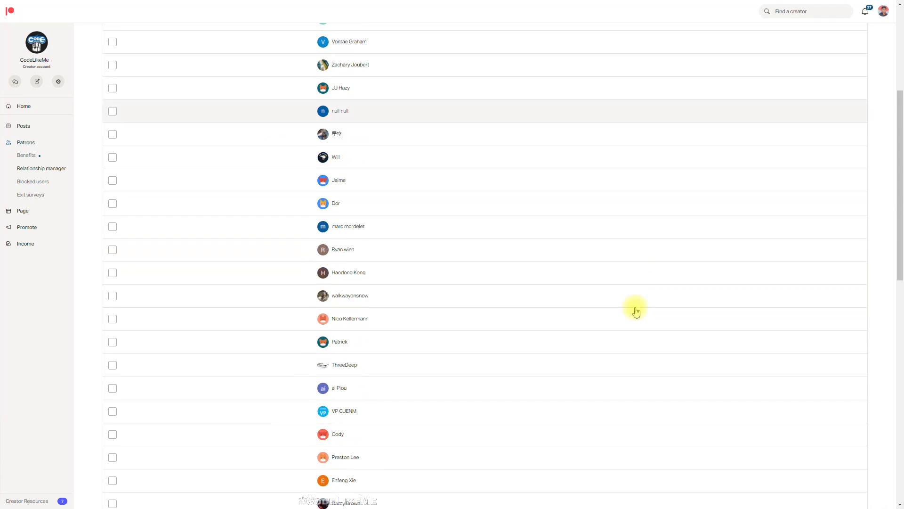
Step: Switch to Patreon's Relationship Manager and browse the patron list through page 6
scroll(632, 309, "down", 15)
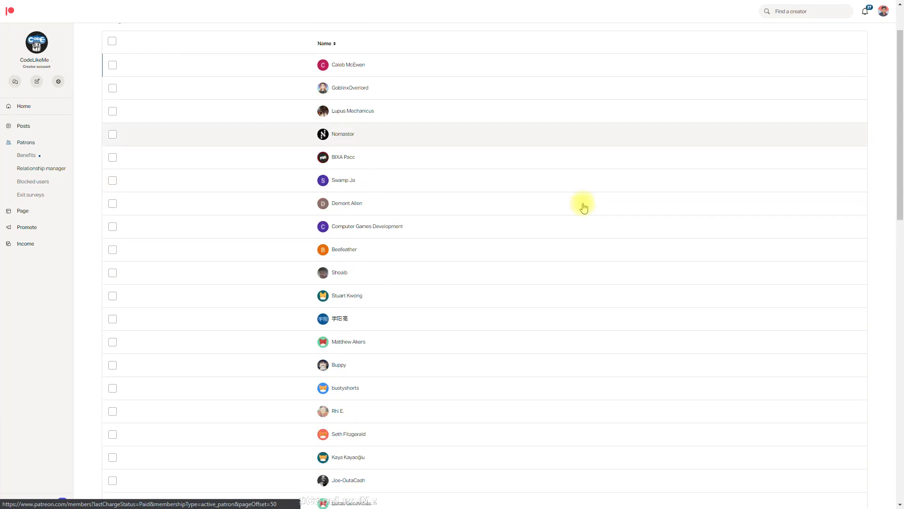
scroll(584, 208, "down", 15)
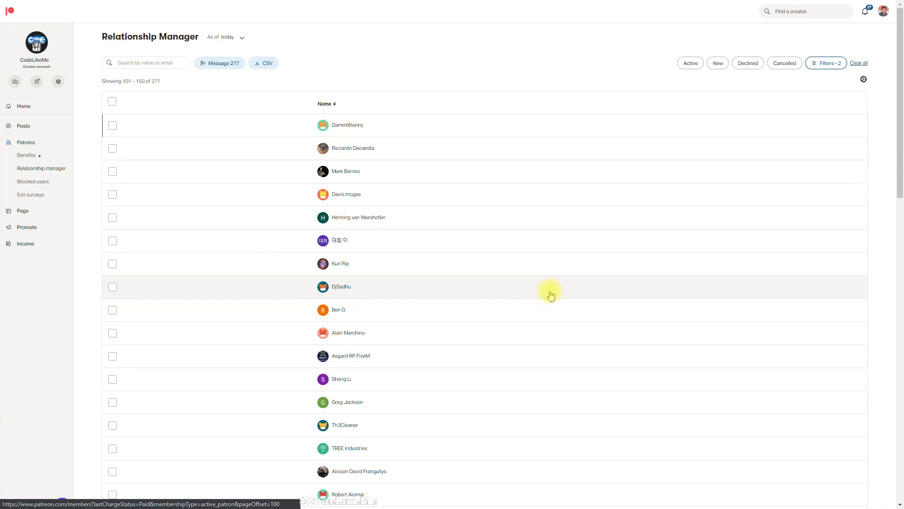
scroll(548, 293, "down", 5)
scroll(551, 293, "down", 8)
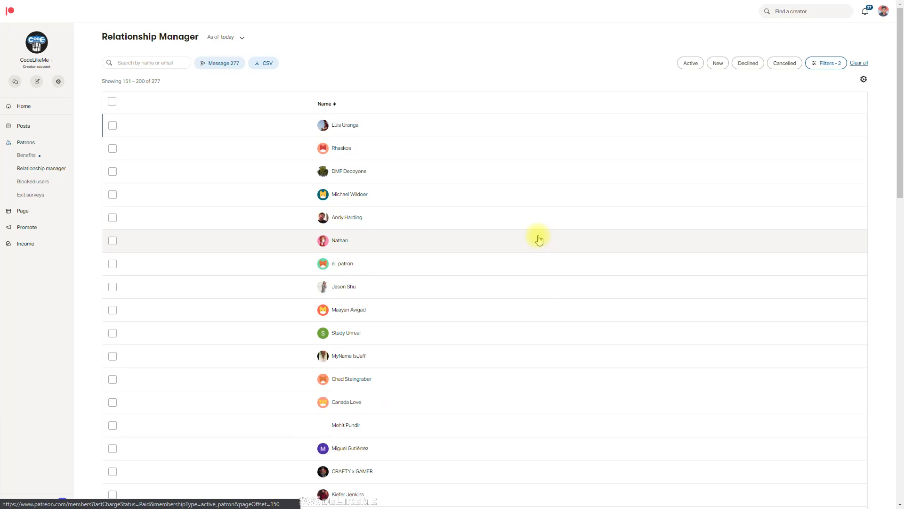
scroll(539, 239, "down", 9)
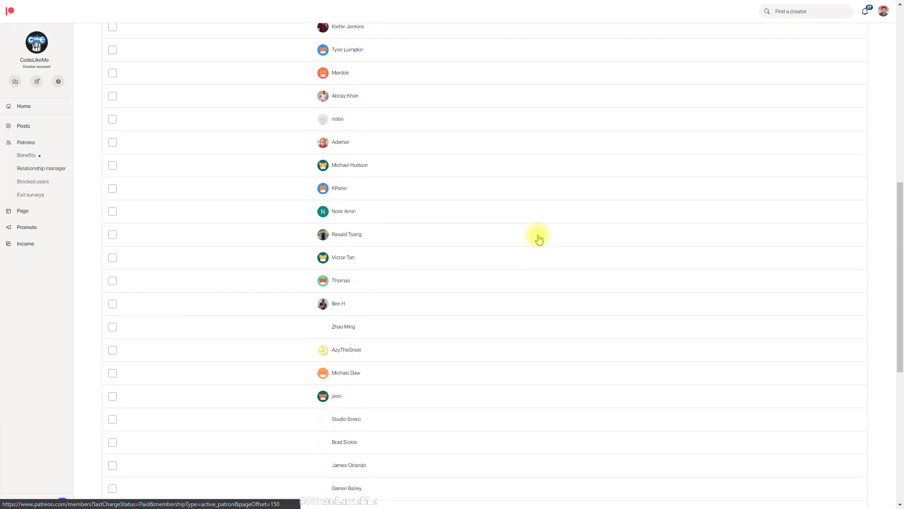
scroll(540, 239, "down", 8)
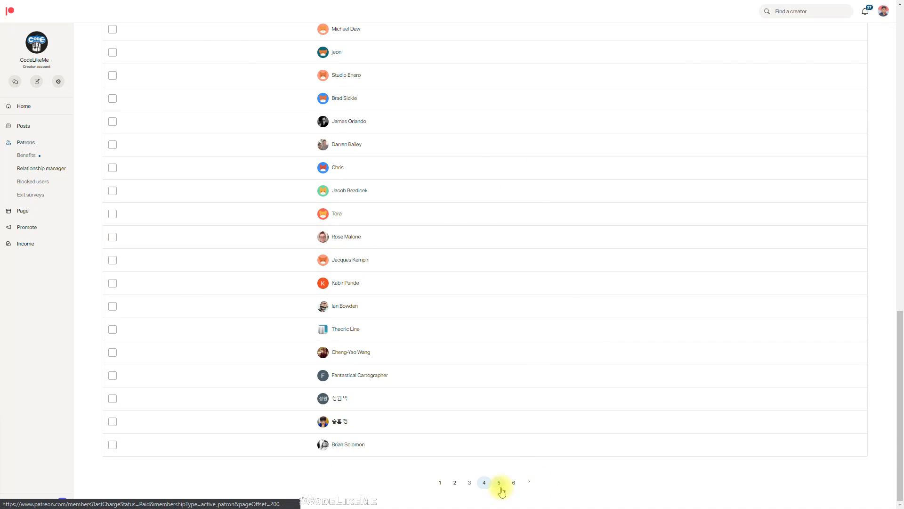
left_click(500, 486)
scroll(532, 269, "down", 8)
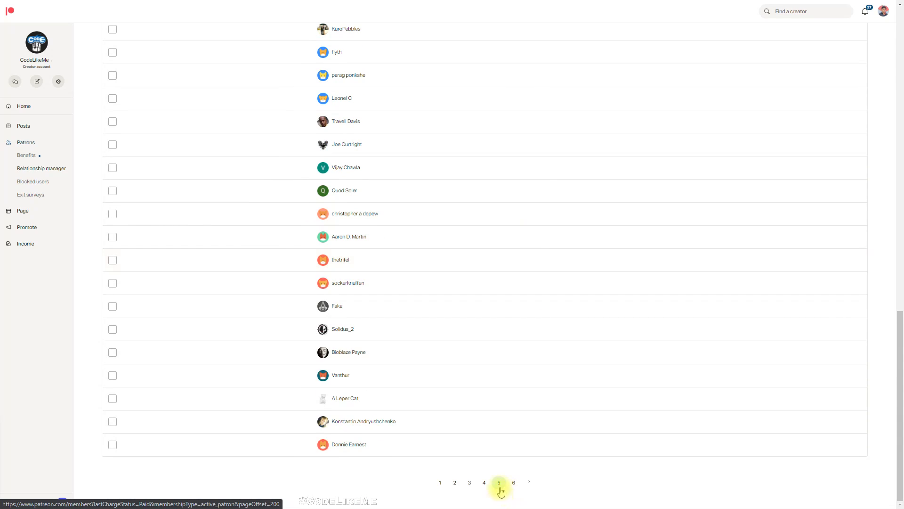
left_click(514, 483)
scroll(552, 317, "down", 2)
scroll(551, 317, "down", 3)
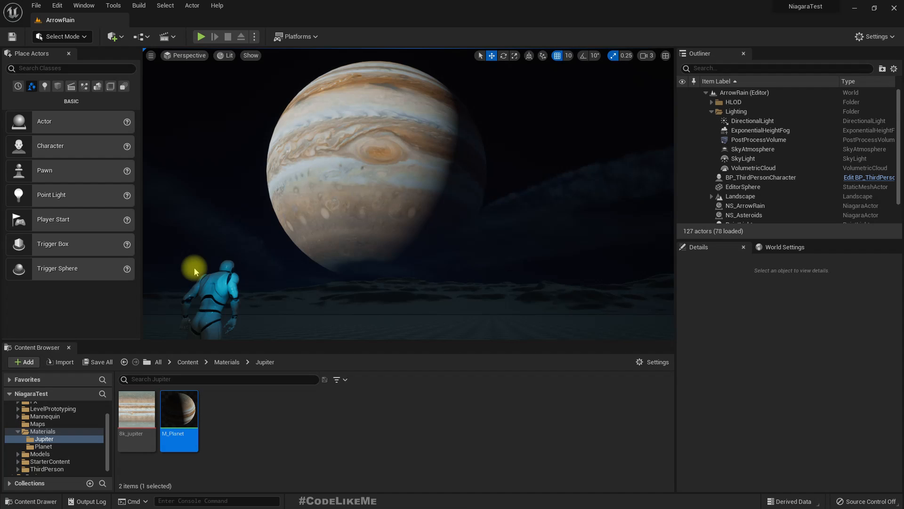
Step: Open the M_Planet material from the Unreal Editor and examine the 8k_jupiter texture assigned to its Texture Sample node
left_click(339, 208)
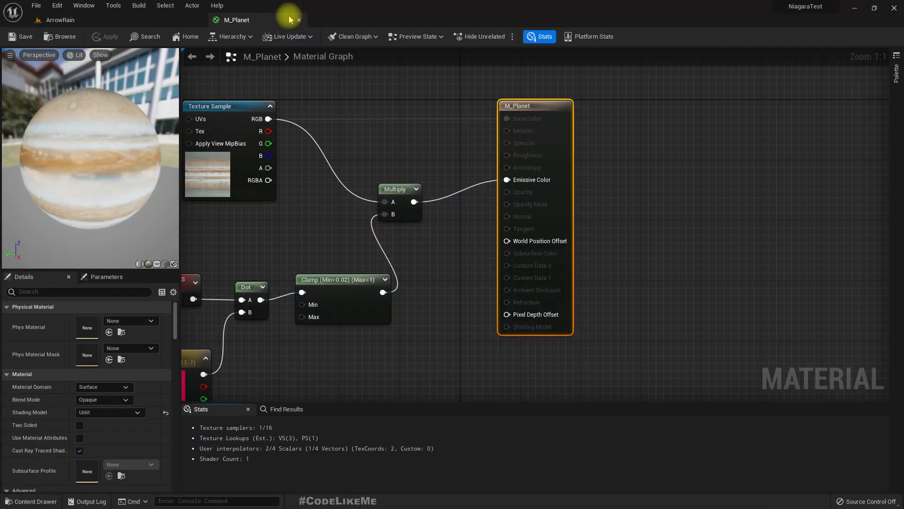
scroll(441, 161, "down", 3)
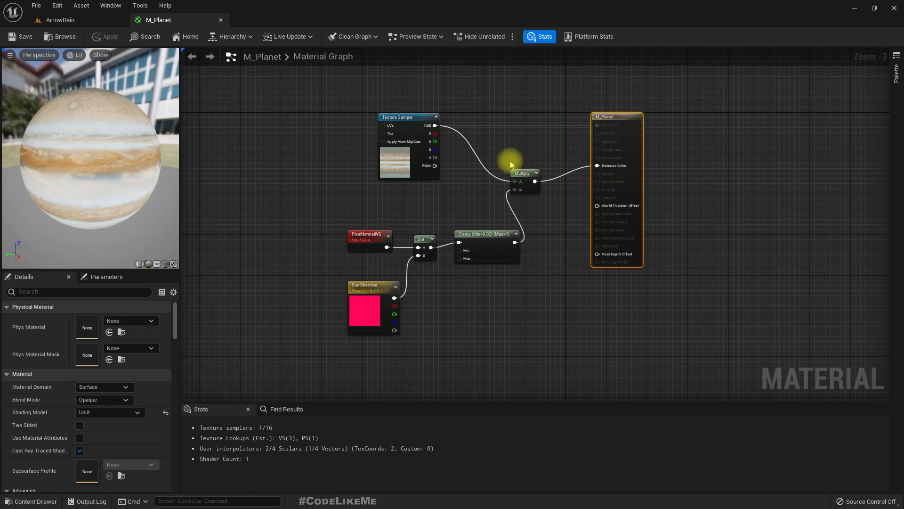
left_click(396, 155)
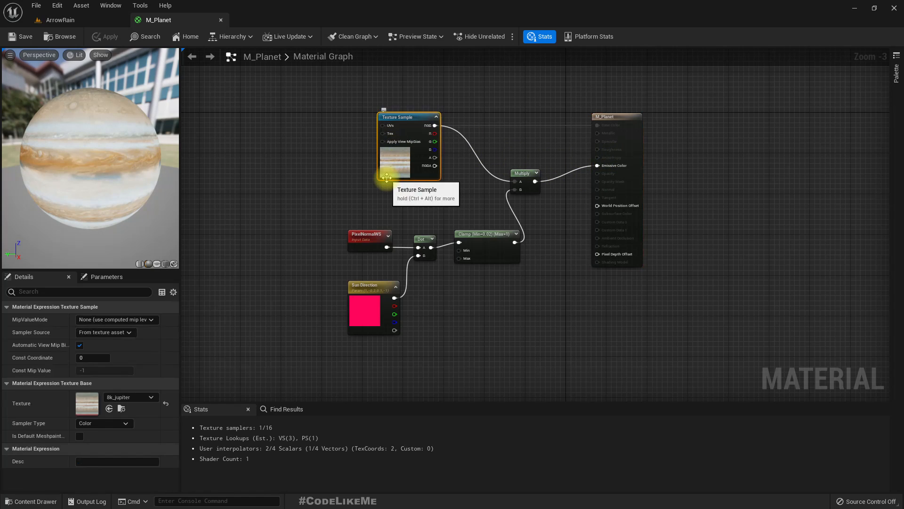
double_click(88, 406)
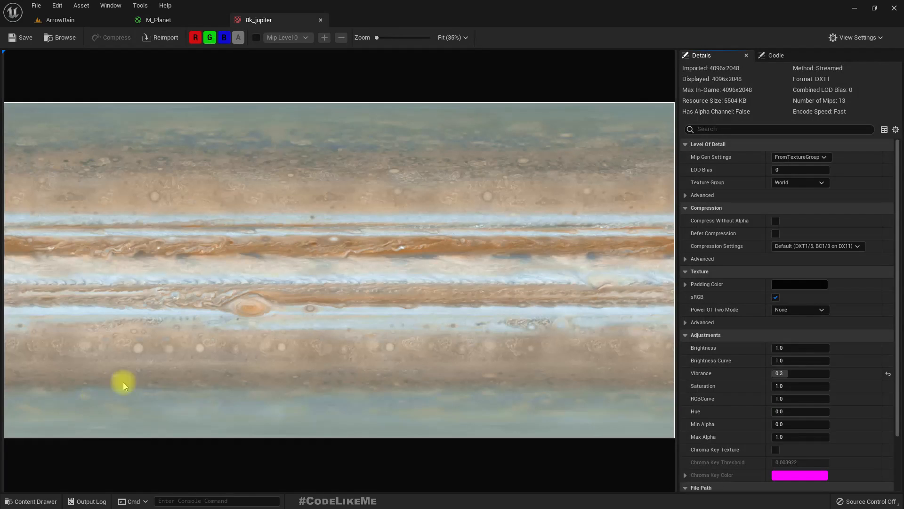
left_click(168, 20)
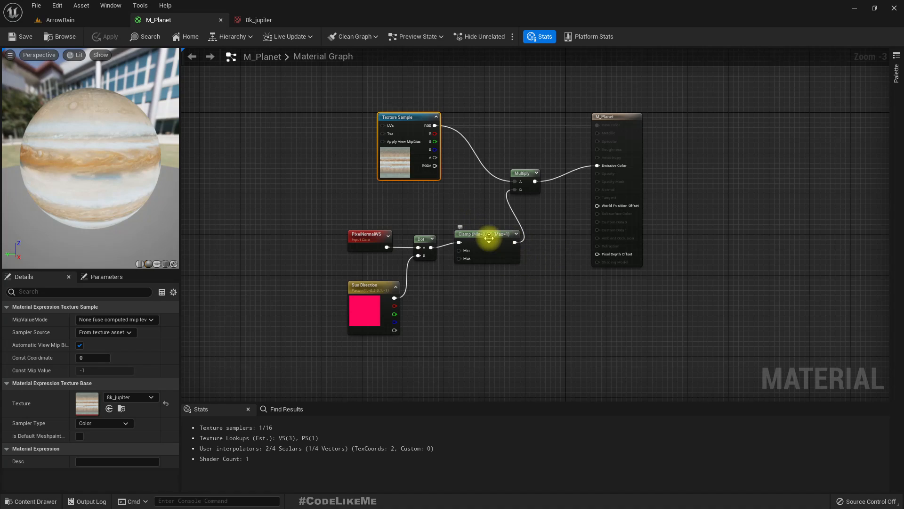
Step: Inspect the Sun Direction parameter feeding the Dot node, and move the M_Planet result node farther from the Multiply node
scroll(431, 305, "up", 3)
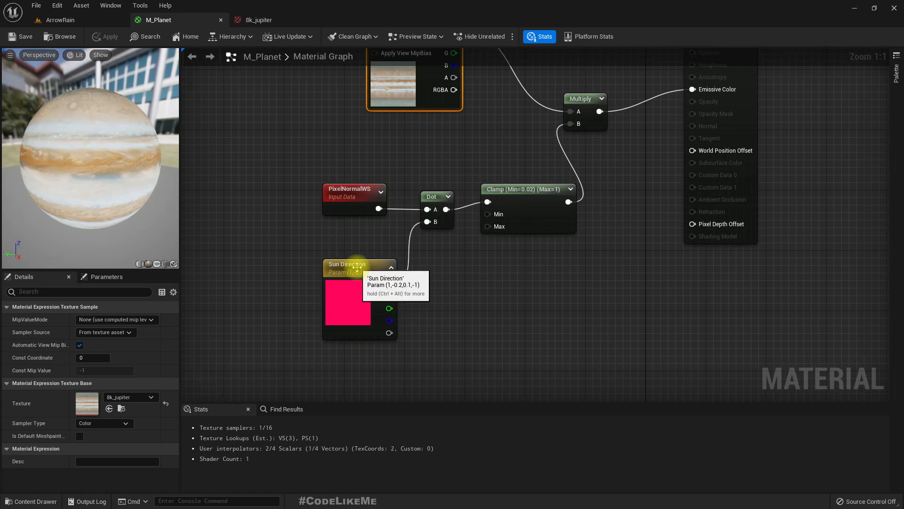
left_click(333, 260)
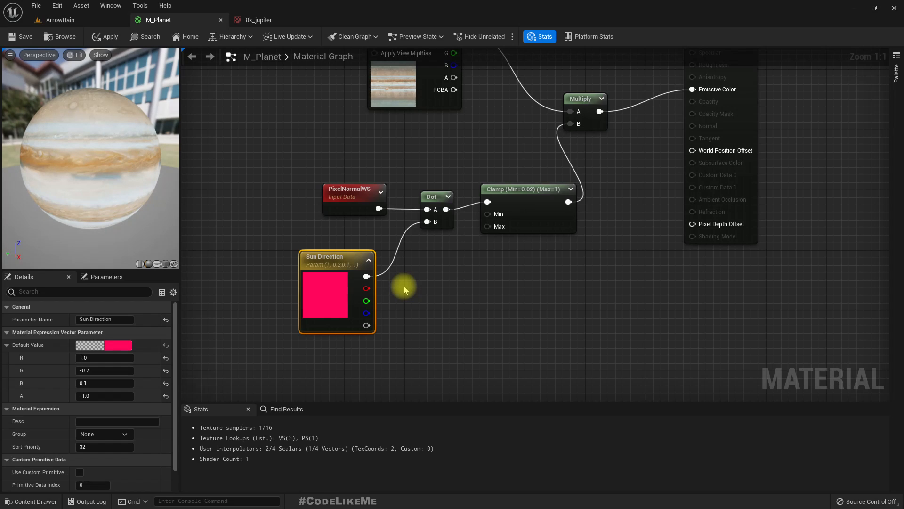
scroll(522, 293, "down", 2)
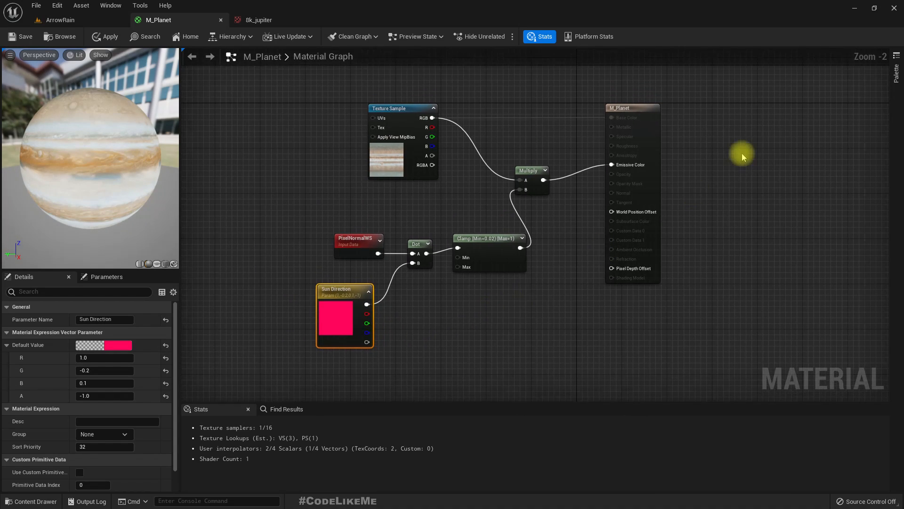
left_click_drag(653, 111, 697, 134)
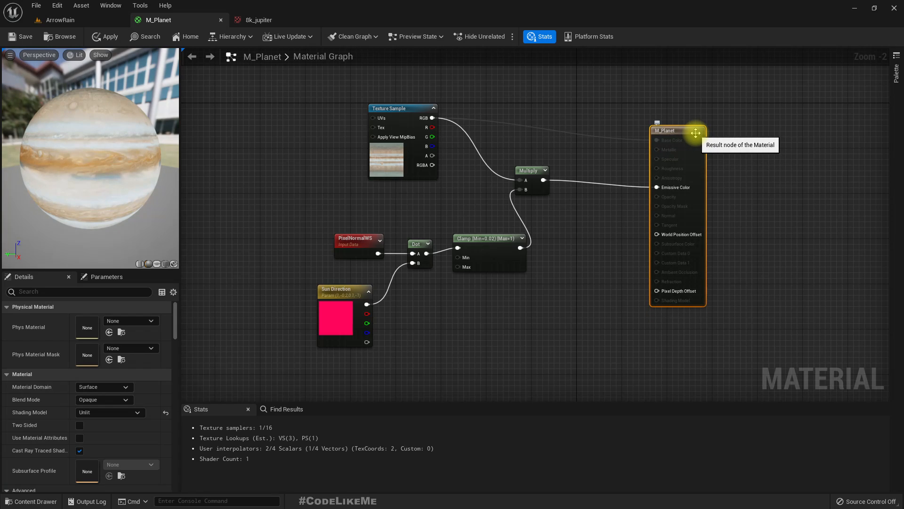
Step: Rotate the atmosphere light in the fullscreen ArrowRain level to compare it with the fixed sun direction, and undo the rotation
left_click(60, 20)
mouse_move(399, 181)
right_mouse_down()
mouse_move(409, 185)
mouse_move(401, 180)
mouse_move(398, 191)
mouse_move(394, 184)
right_mouse_up()
key("F11")
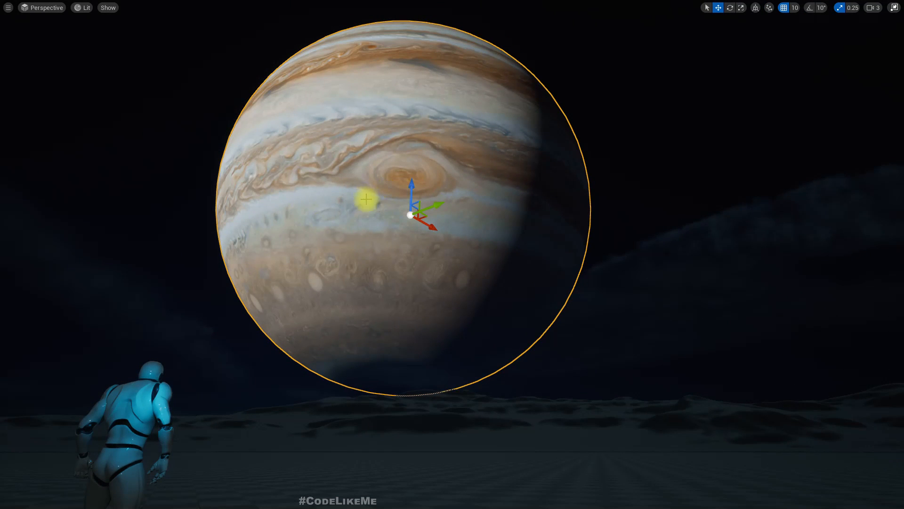
key("ctrl+l")
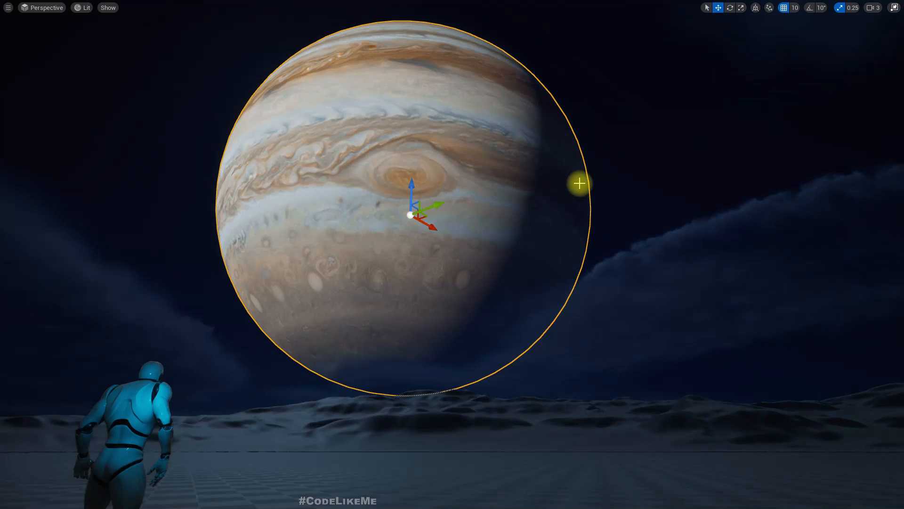
key("ctrl+z")
right_click_drag(581, 182, 636, 181)
right_click_drag(553, 236, 295, 196)
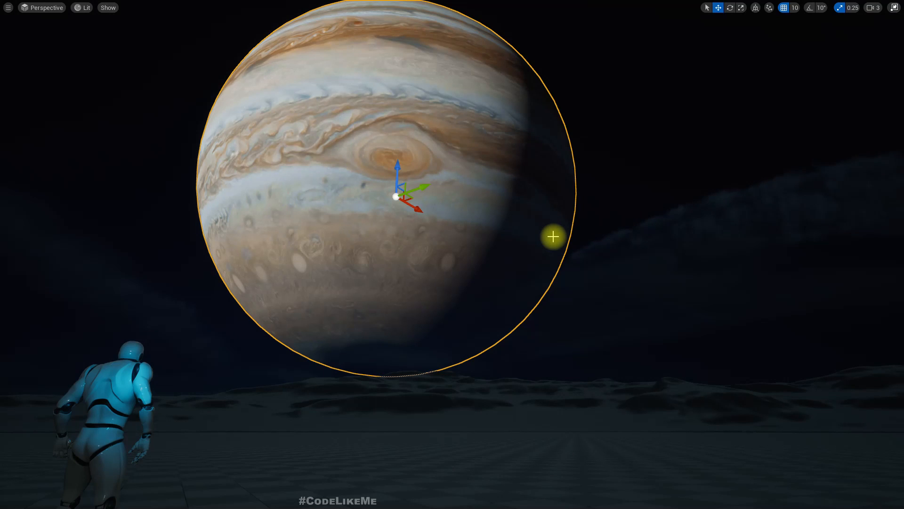
right_click_drag(569, 297, 581, 278)
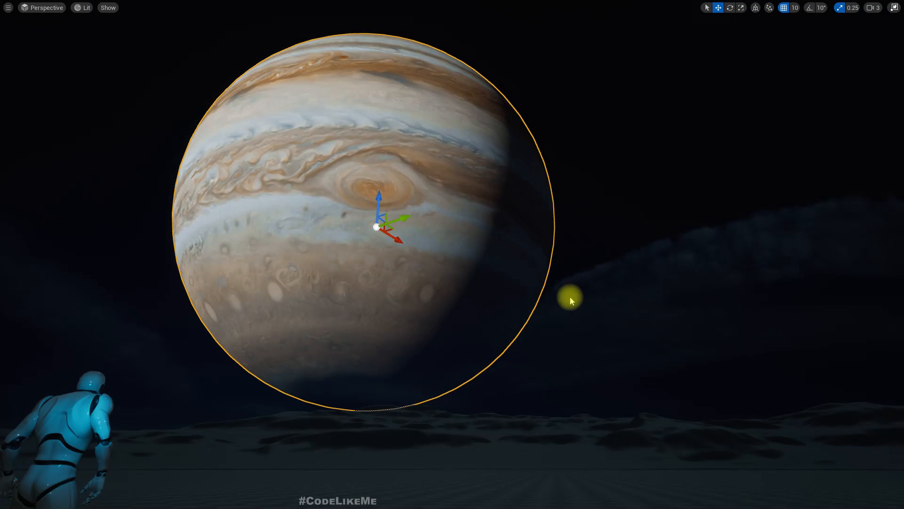
key("F11")
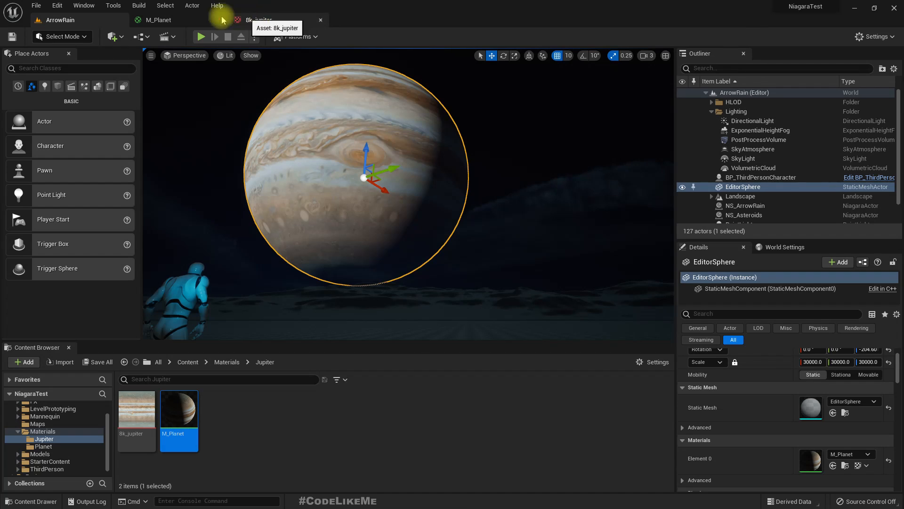
Step: Add a SkyAtmosphereLightDirection node to the M_Planet material graph and connect it to the Dot node's B input
left_click(172, 20)
right_click_drag(419, 268, 383, 323)
right_click(319, 315)
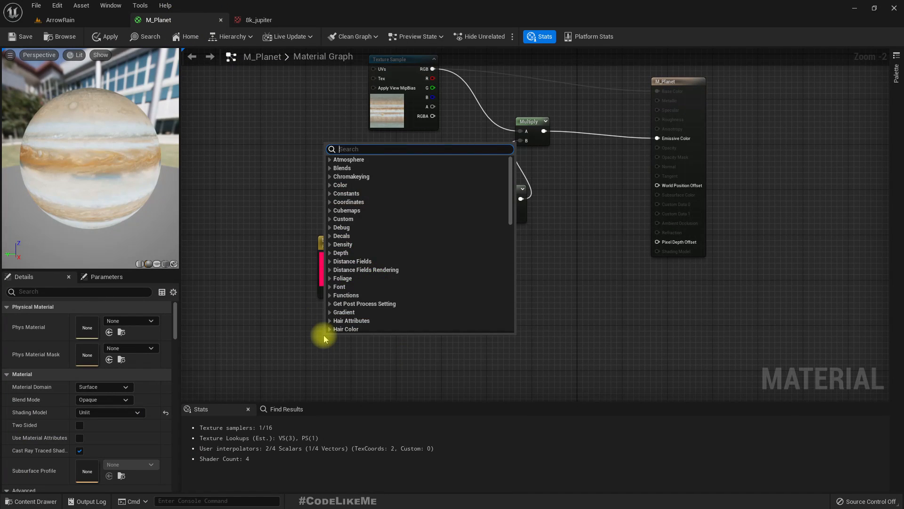
type("skyatm")
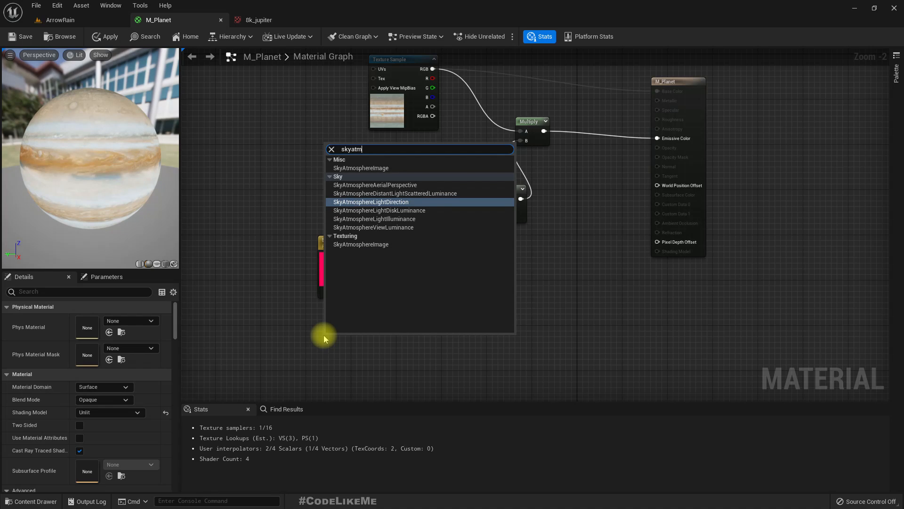
key("Return")
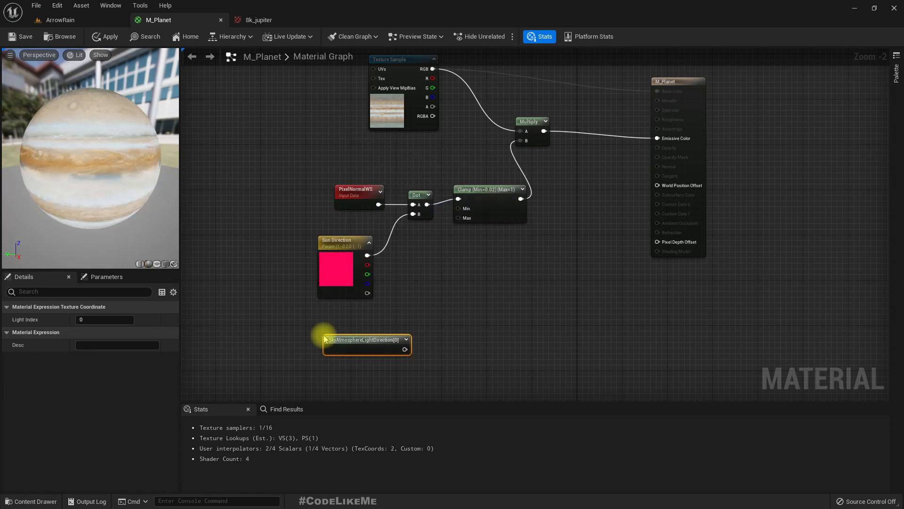
left_click_drag(373, 339, 416, 216)
Step: Delete the Sun Direction parameter, move the SkyAtmosphereLightDirection node into its place, and apply the material changes
left_click(344, 242)
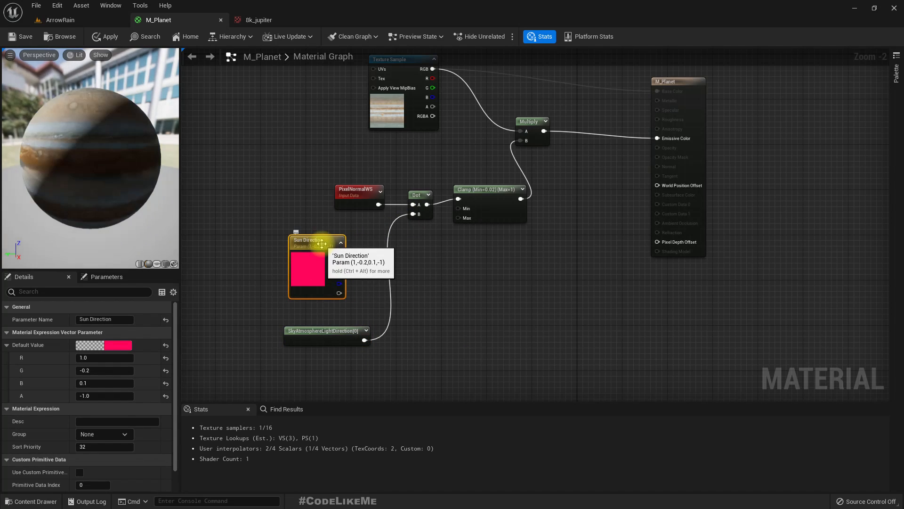
key("Delete")
left_click_drag(288, 338, 288, 242)
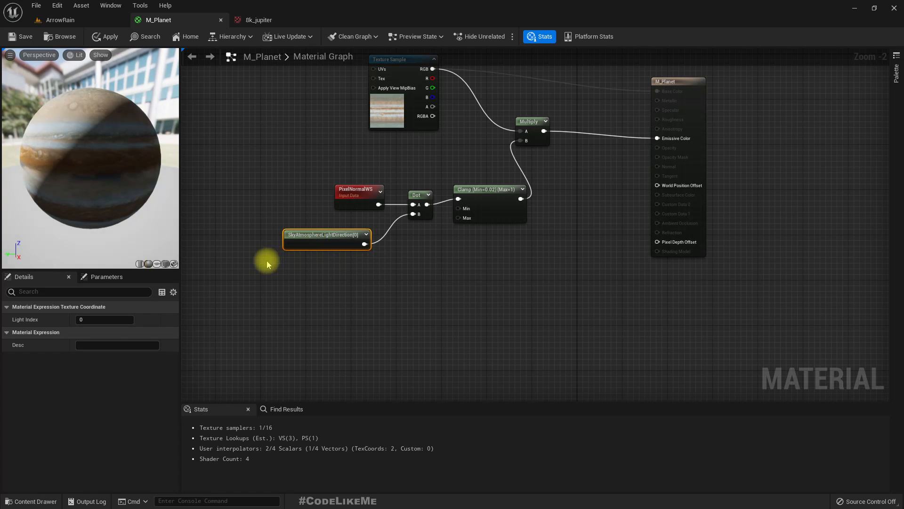
left_click(105, 37)
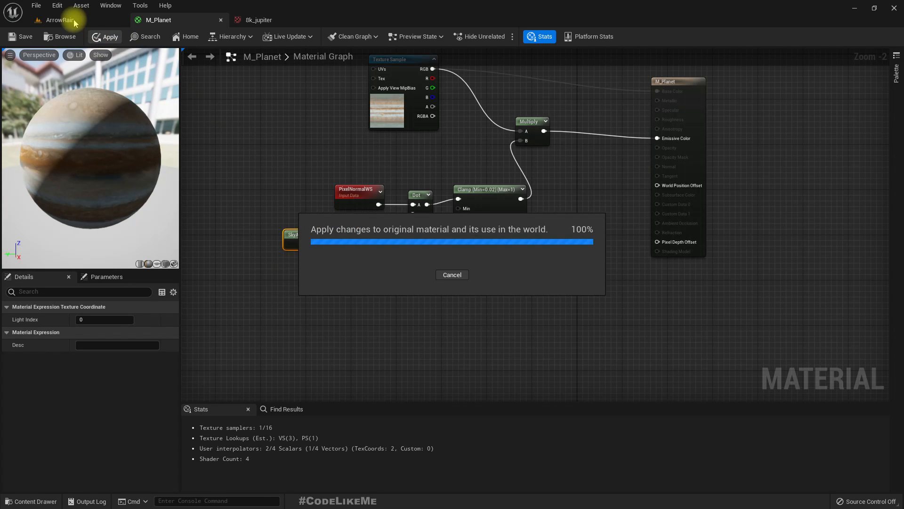
Step: Test the updated planet material in the ArrowRain level by rotating the atmosphere light several ways, and undo the rotation
left_click(74, 21)
mouse_move(412, 206)
right_mouse_down()
mouse_move(412, 190)
mouse_move(412, 206)
right_mouse_up()
key("F11")
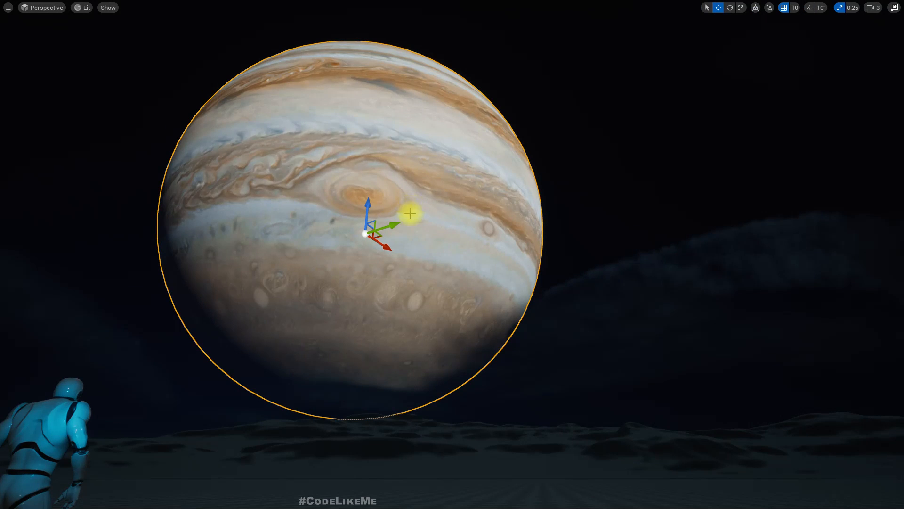
key("ctrl+l")
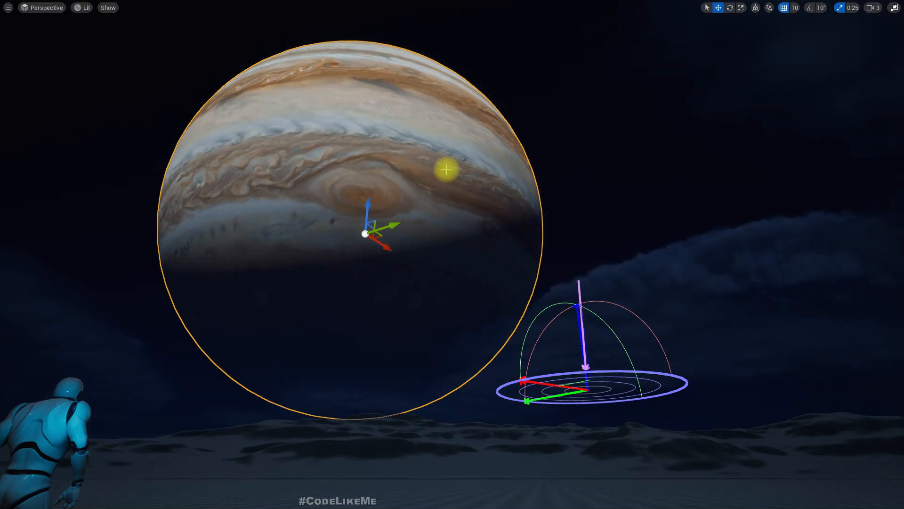
key("ctrl+l")
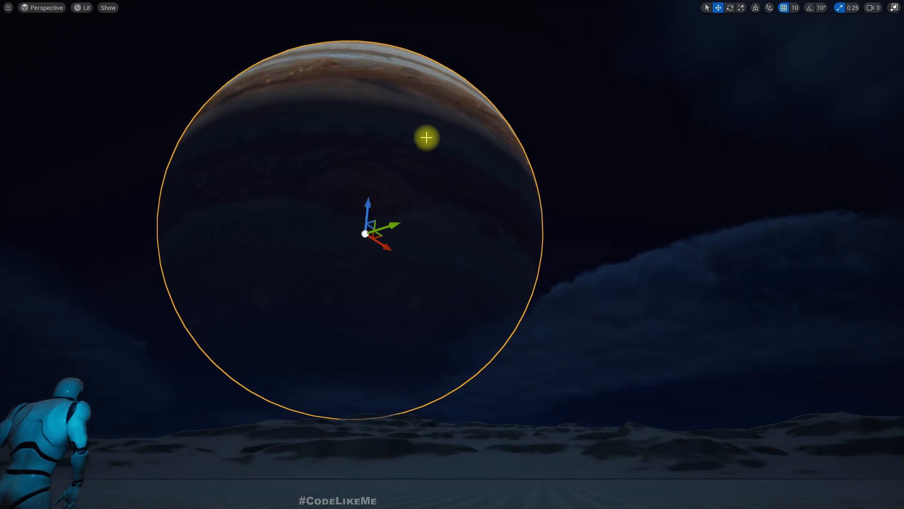
key("ctrl+l")
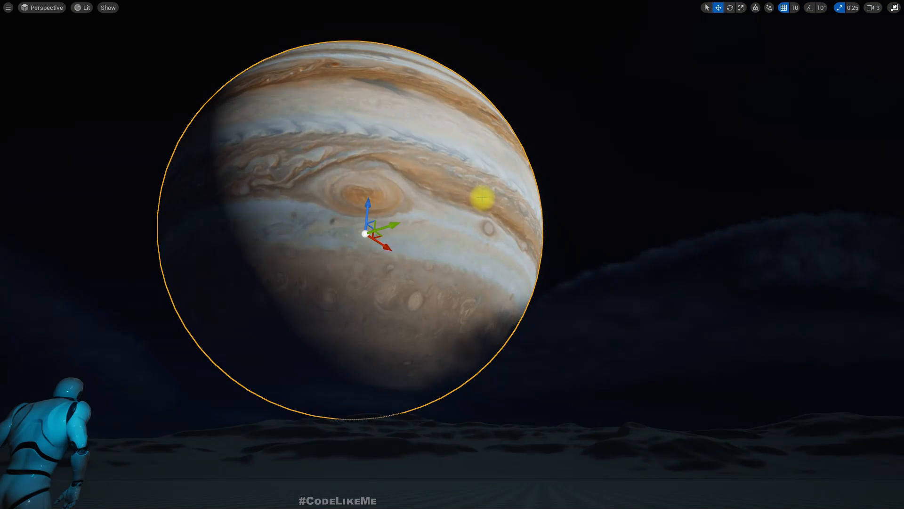
key("ctrl+z")
right_click_drag(481, 197, 510, 237)
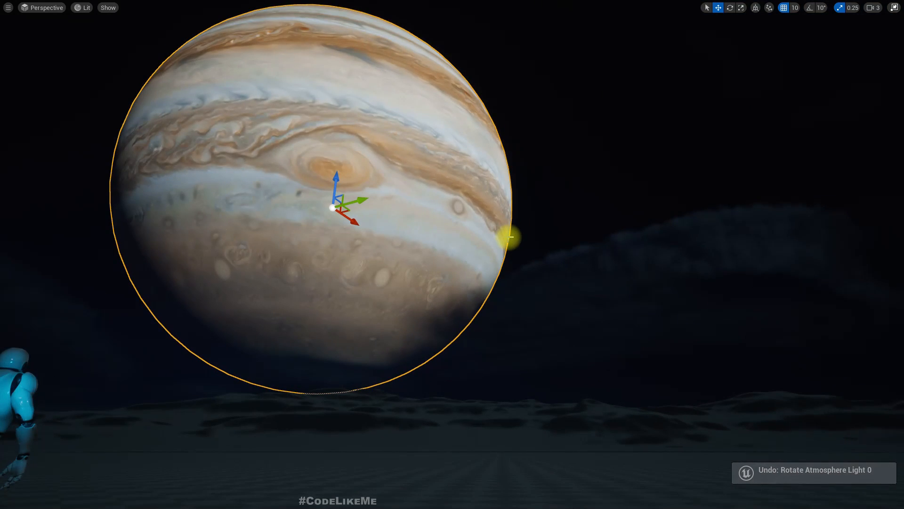
Step: Leave the fullscreen viewport and look around the planet sphere in the ArrowRain level
key("F11")
right_click_drag(435, 175, 413, 178)
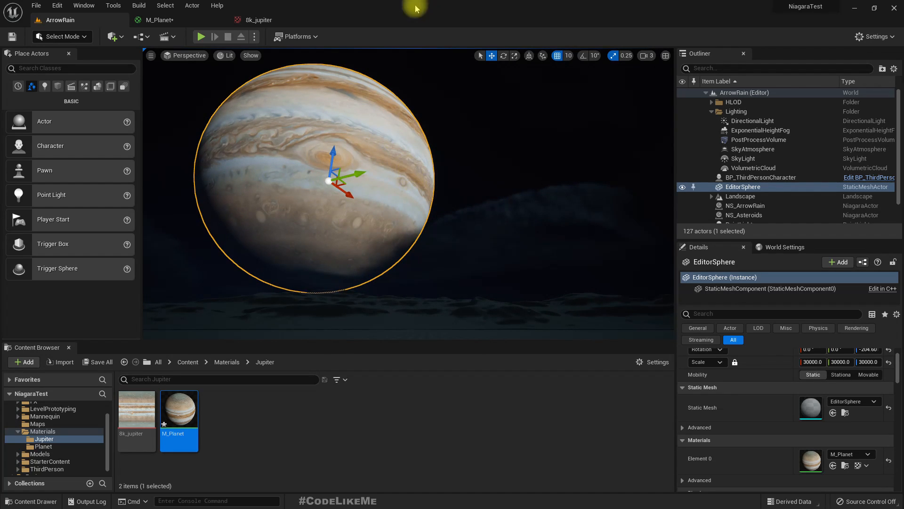
right_click_drag(307, 147, 301, 141)
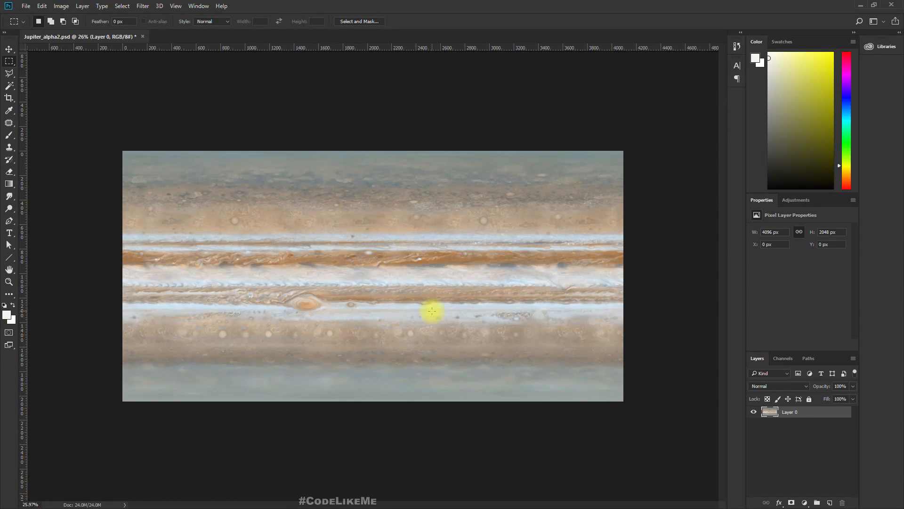
Step: Switch to Jupiter_alpha2.psd in Photoshop and select the uppermost white band on Layer 0 with the Magic Wand
left_click(782, 467)
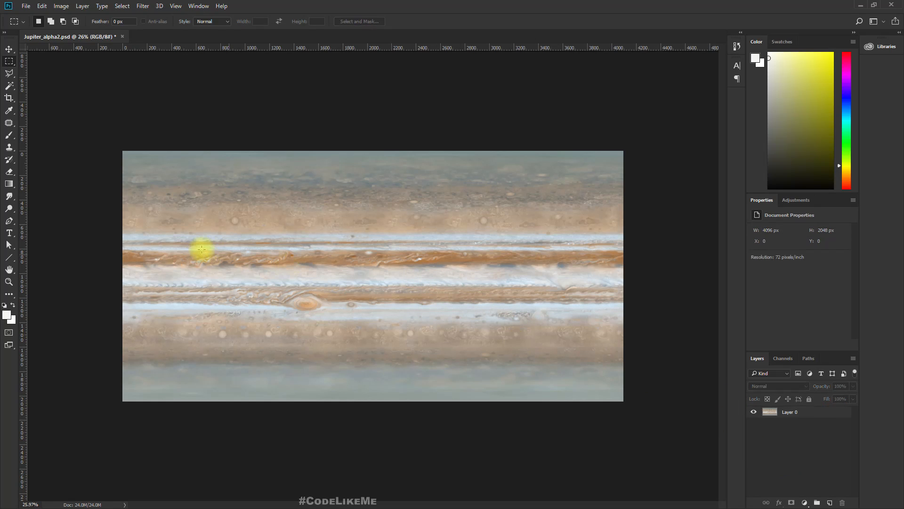
key("z")
mouse_move(224, 243)
left_mouse_down()
mouse_move(249, 259)
mouse_move(232, 246)
left_mouse_up()
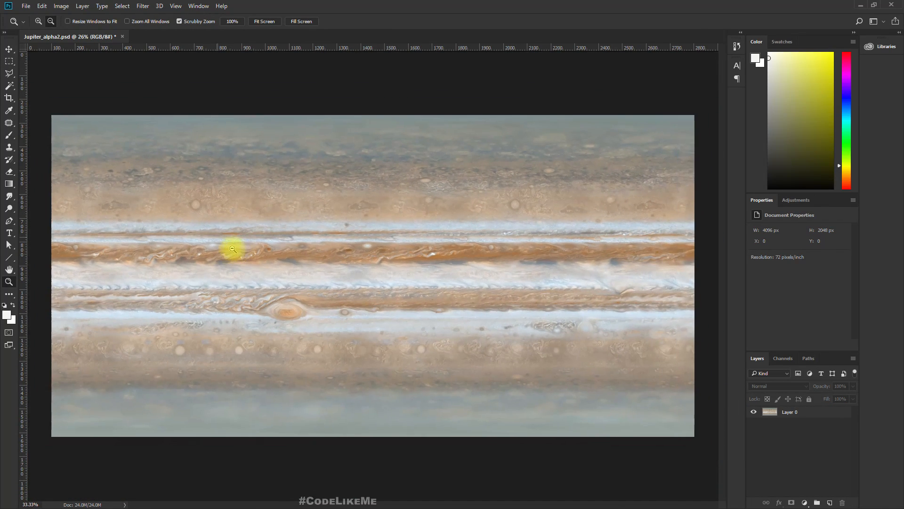
key("w")
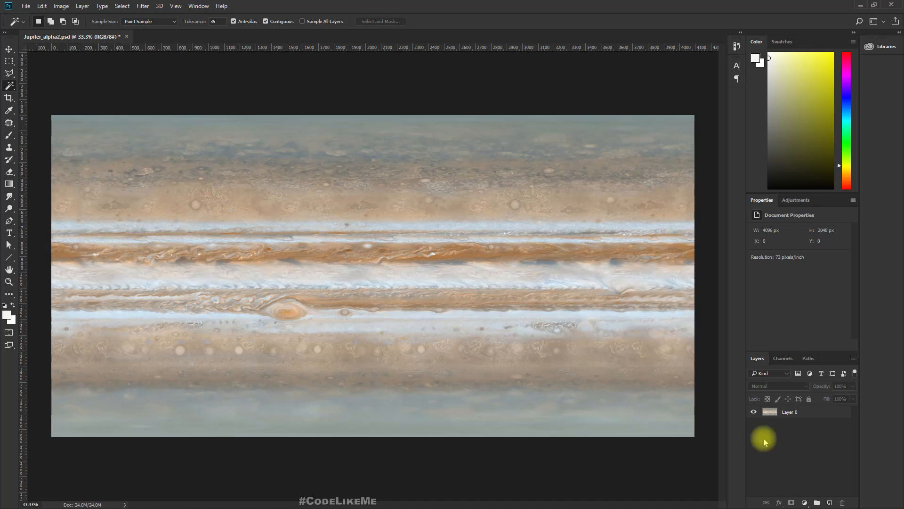
left_click(801, 412)
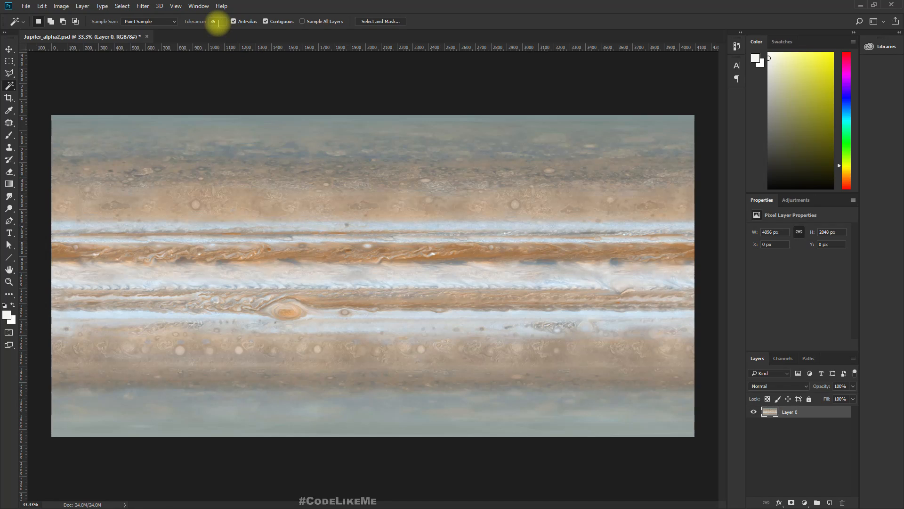
left_click(367, 230)
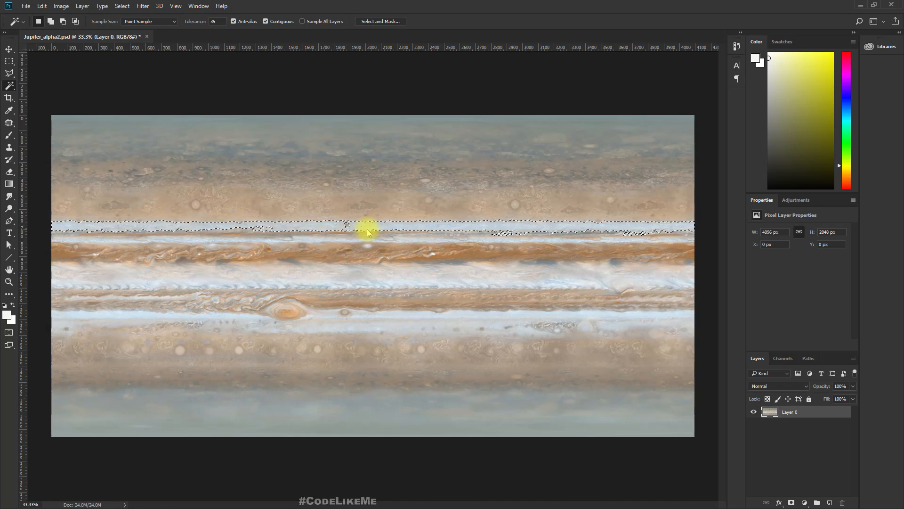
Step: Feather the band selection by 30 pixels and copy it to a new layer
right_click(381, 226)
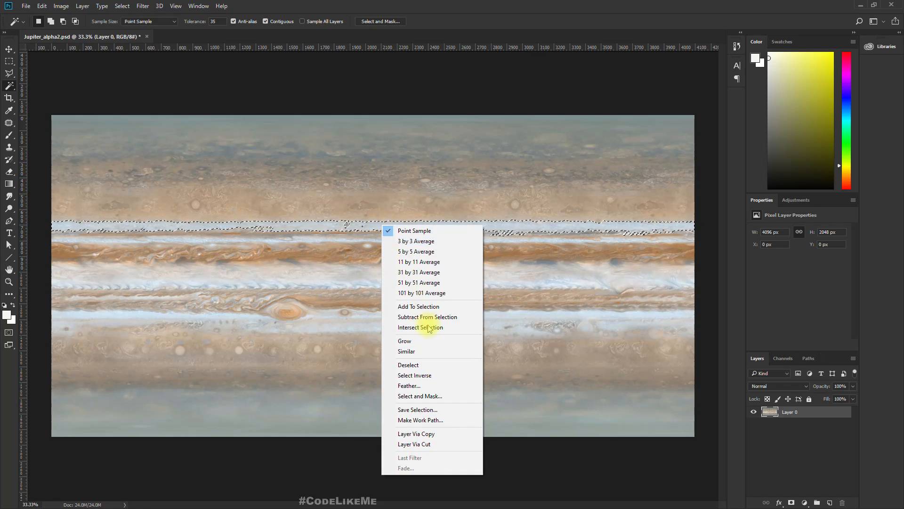
left_click(412, 387)
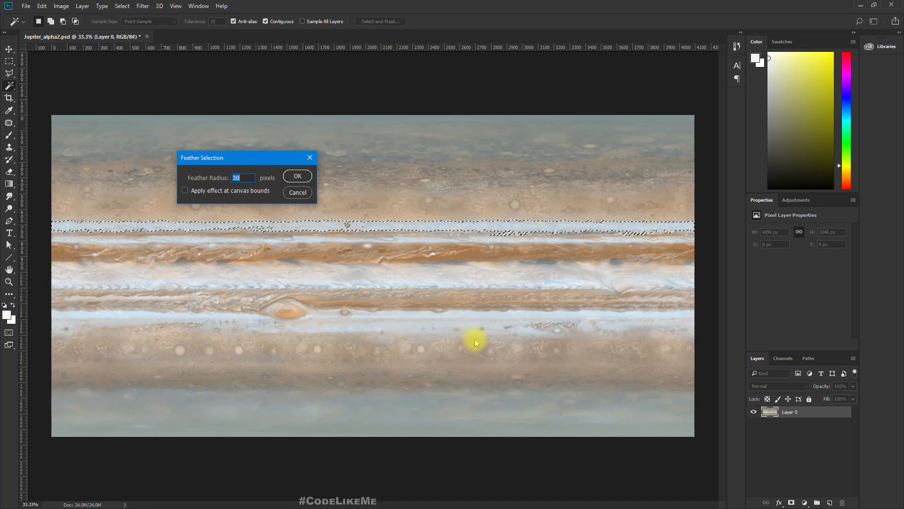
key("Return")
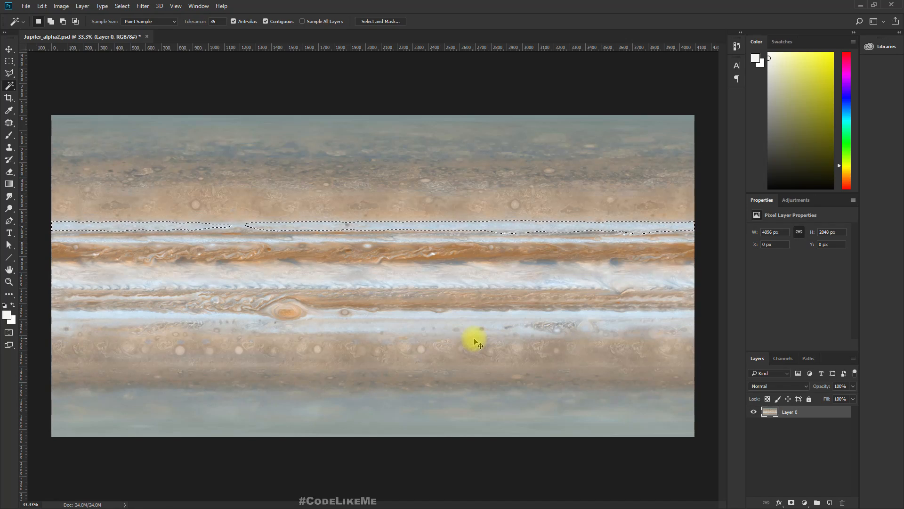
key("ctrl+j")
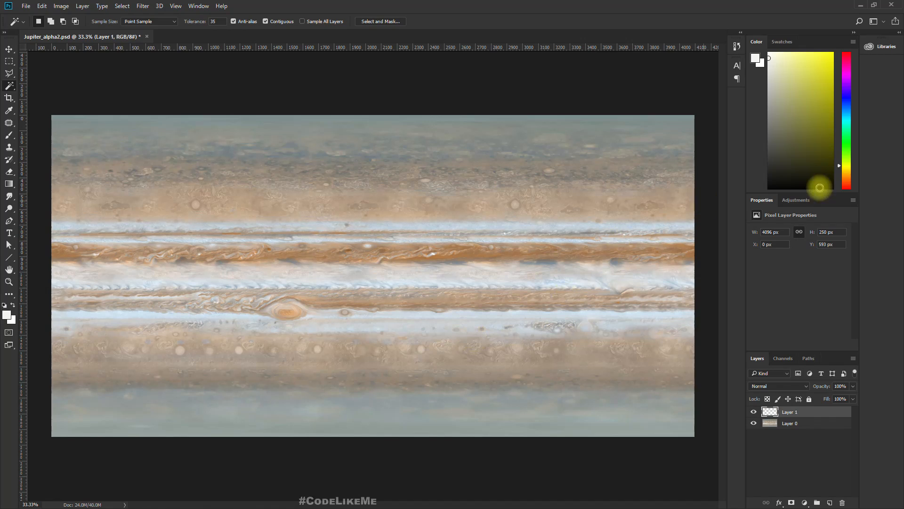
Step: Hide Layer 0 and add a new empty layer above the copied band
left_click(754, 423)
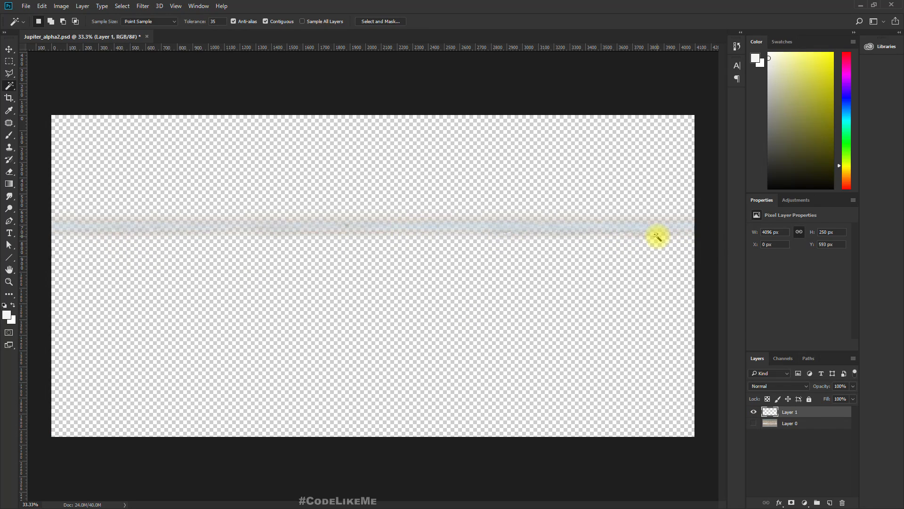
left_click(830, 503)
Step: Move Layer 1 below Layer 0 and try filling it with solid black
left_click_drag(781, 423, 793, 462)
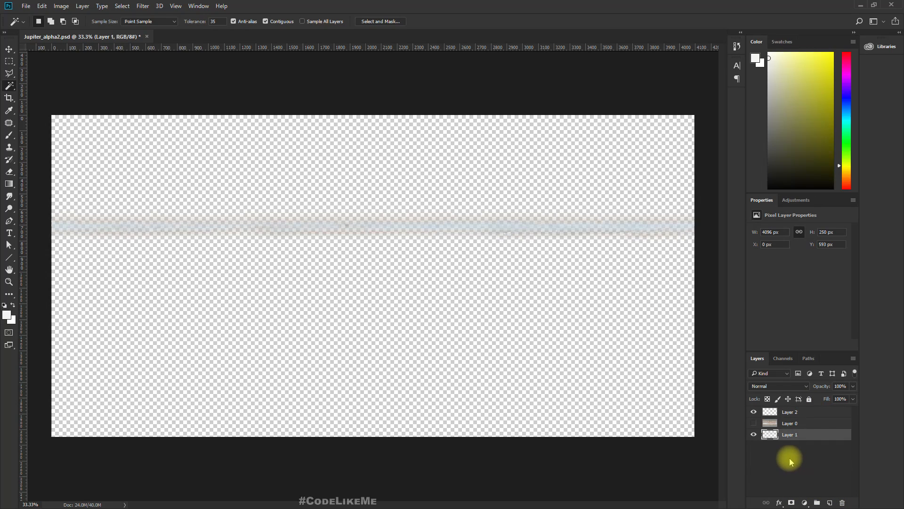
key("shift+F5")
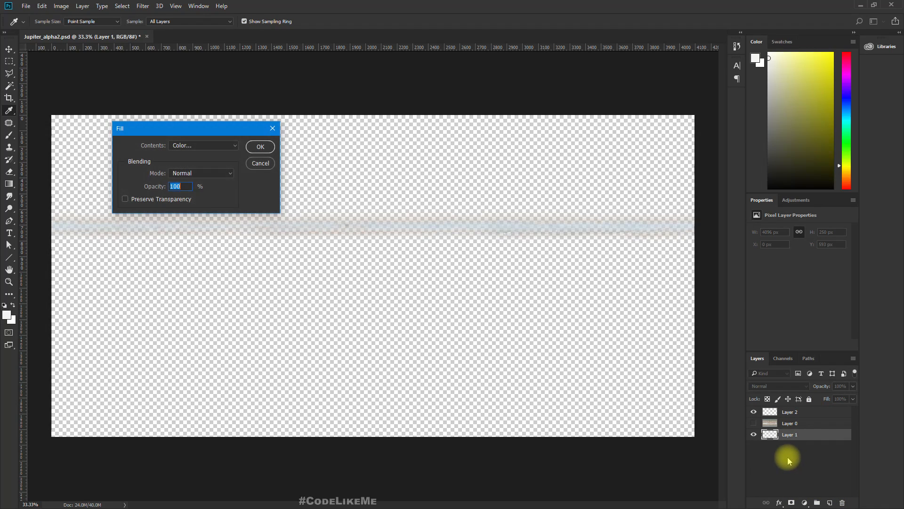
left_click(189, 147)
left_click(207, 207)
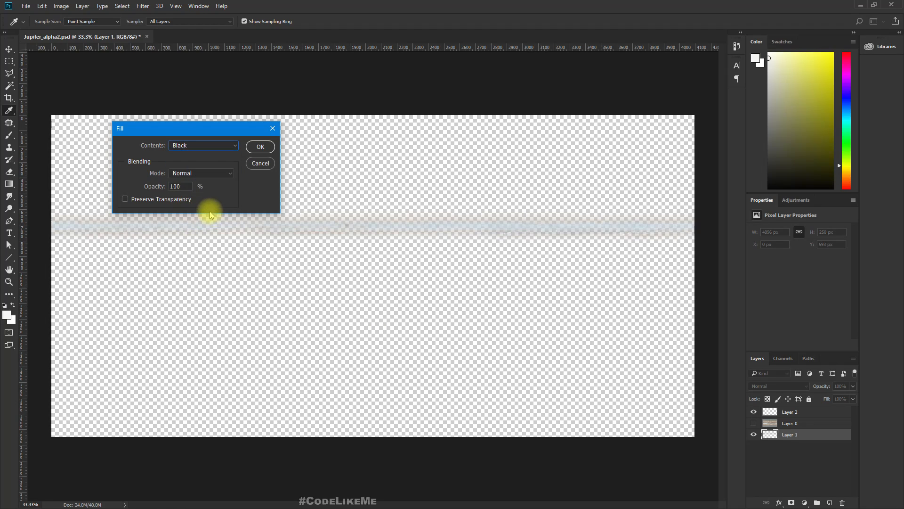
key("Return")
key("w")
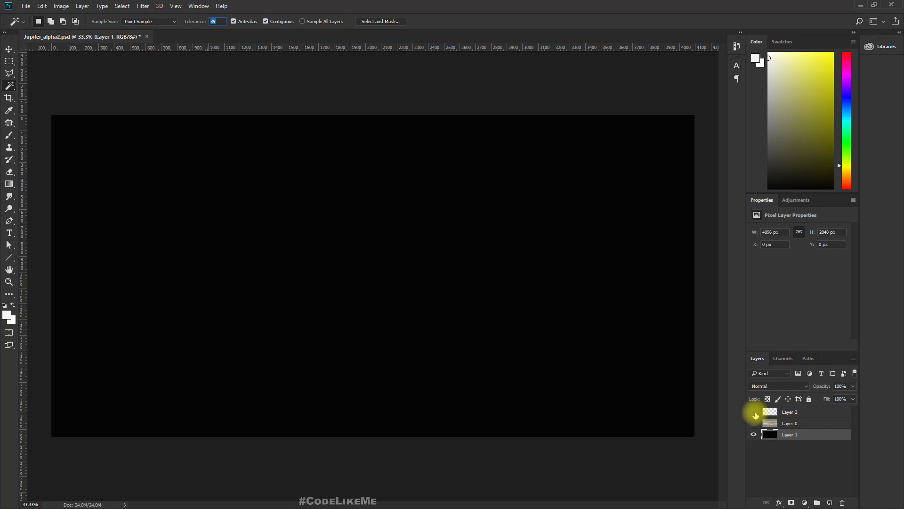
Step: Inspect the layers by toggling their visibility and undo the black fill on Layer 1
left_click(754, 434)
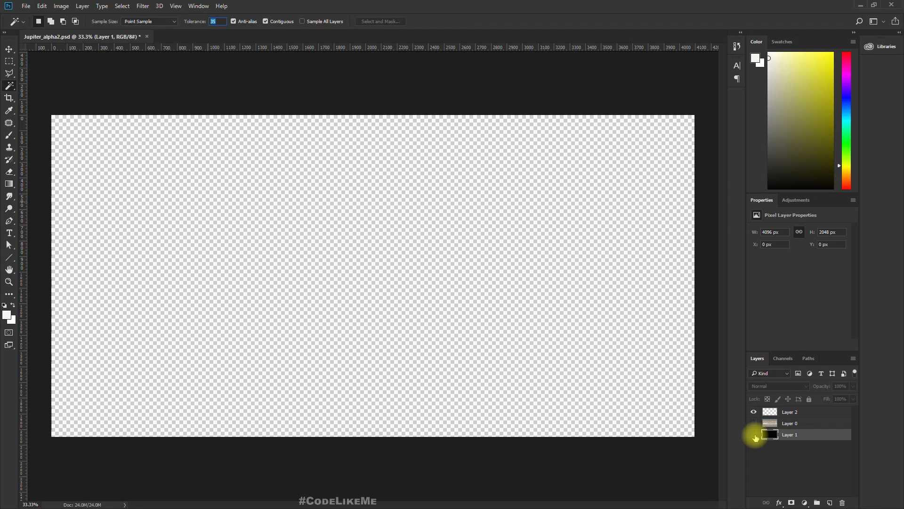
left_click(755, 412)
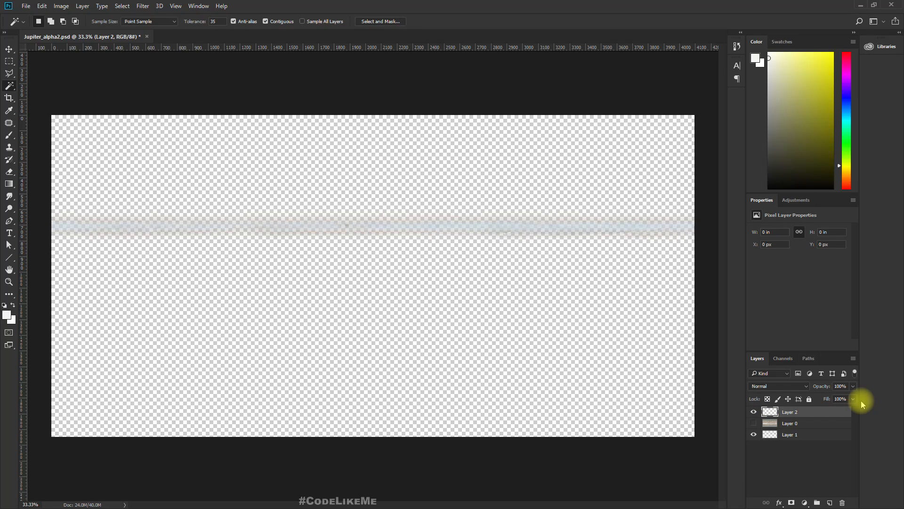
left_click(801, 438)
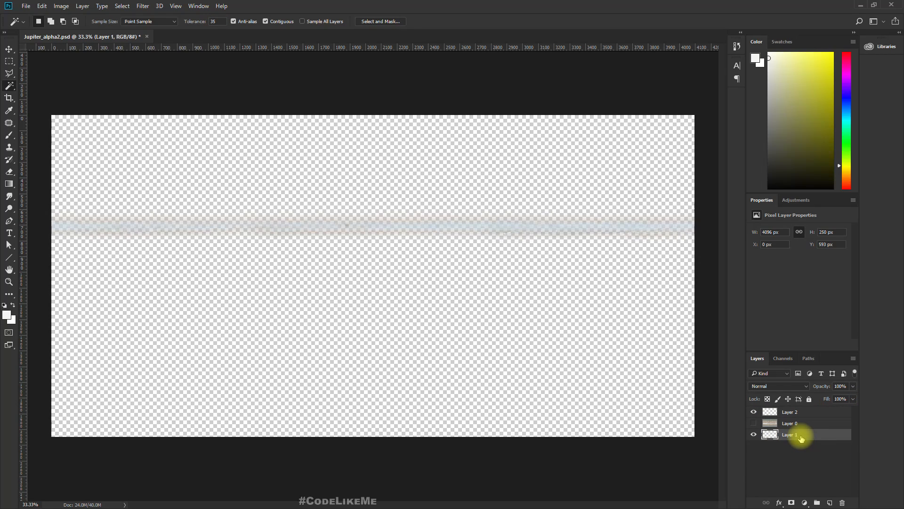
key("shift+F5")
key("Return")
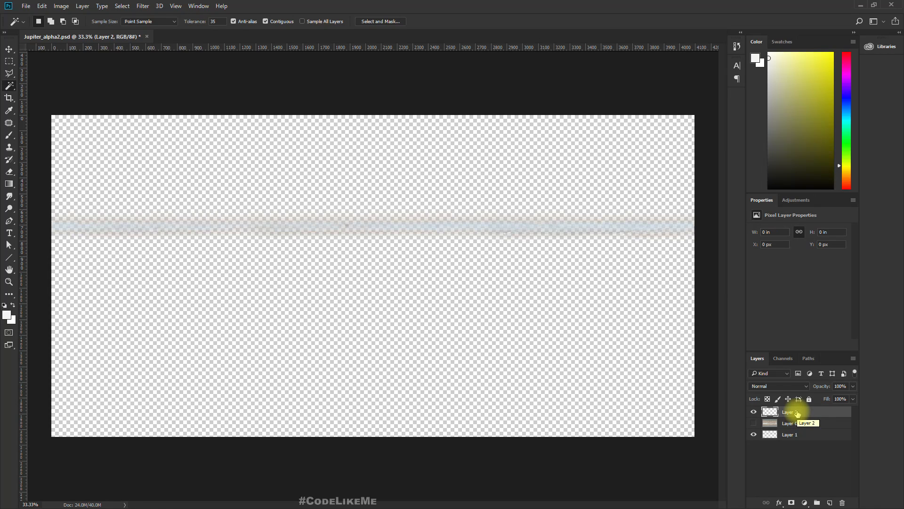
Step: Move the empty Layer 2 to the bottom of the layer stack and fill it with black at 100% opacity
left_click_drag(798, 414, 804, 446)
key("shift+F5")
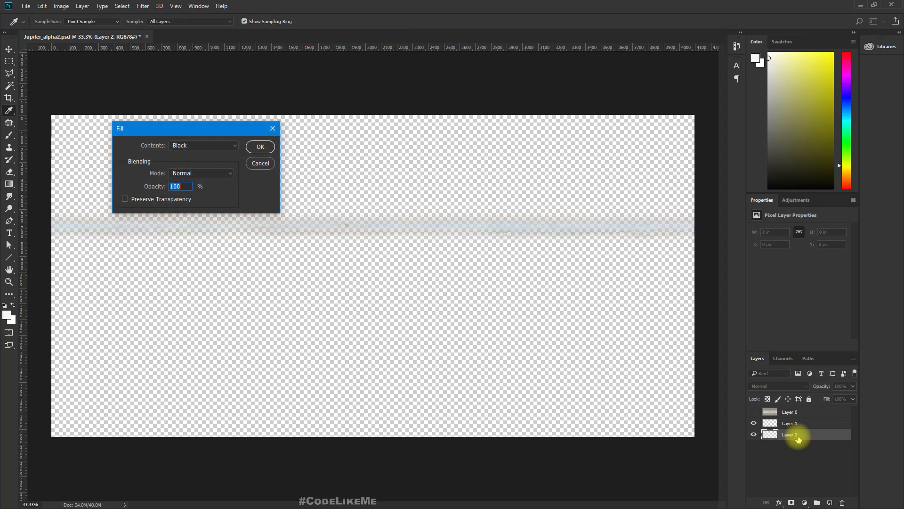
key("Return")
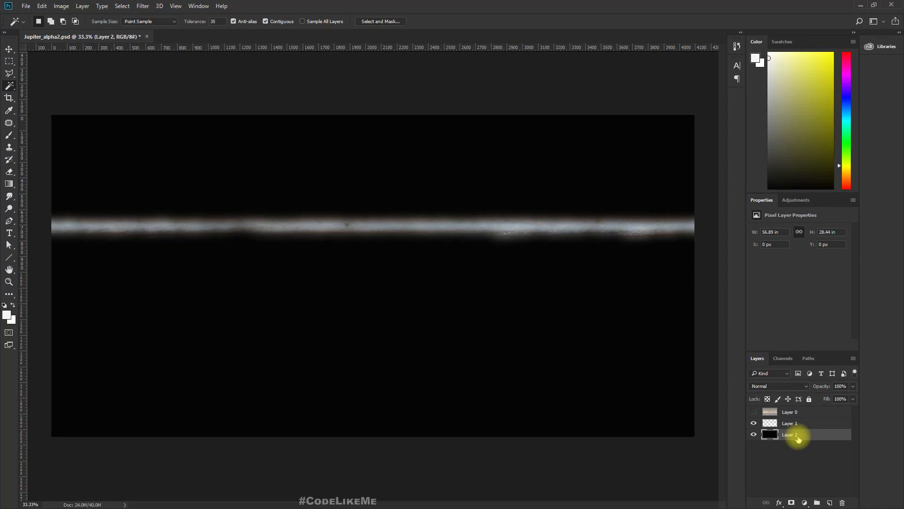
Step: Bring Layer 1 above Layer 0, with the black Layer 2 hidden and Layer 0 visible and active
left_click(754, 434)
left_click_drag(766, 423, 772, 408)
left_click(754, 423)
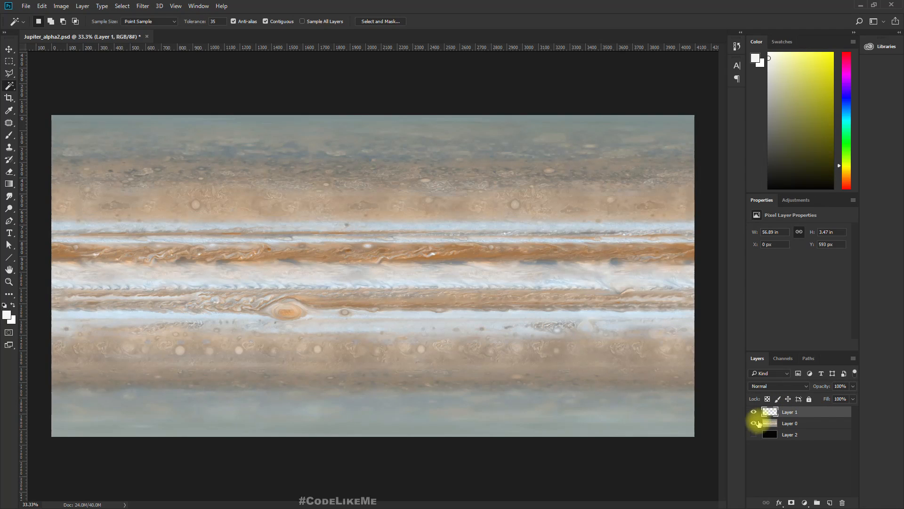
left_click(770, 423)
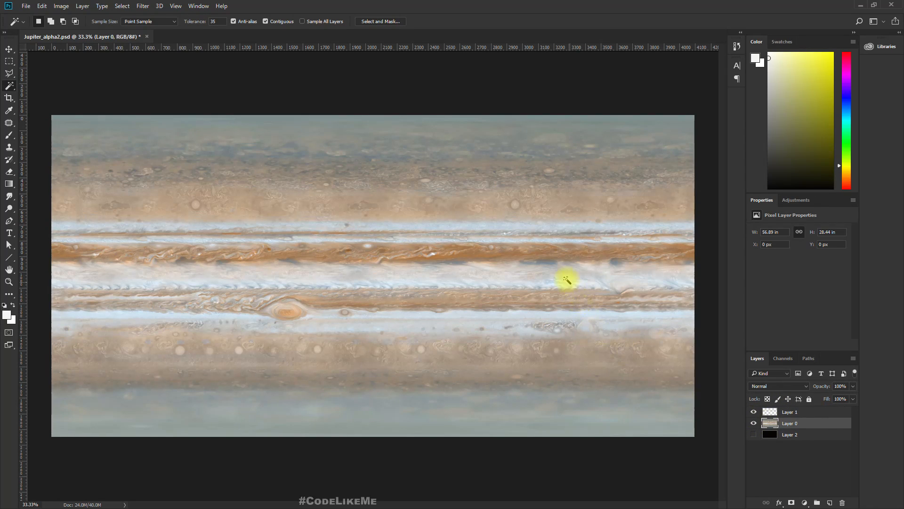
Step: Select the thin white band above the dark orange stripe on Layer 0 and feather the selection by 20 pixels
left_click(526, 241)
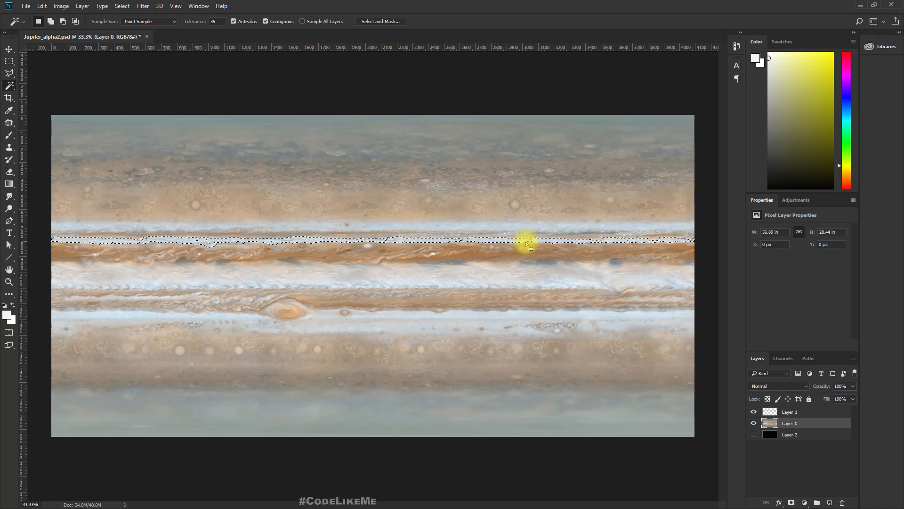
right_click(526, 241)
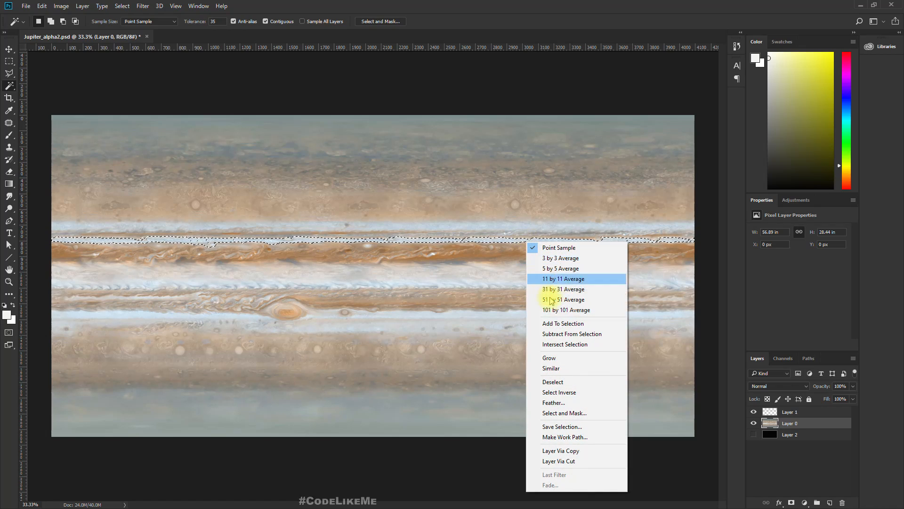
left_click(554, 403)
type("20")
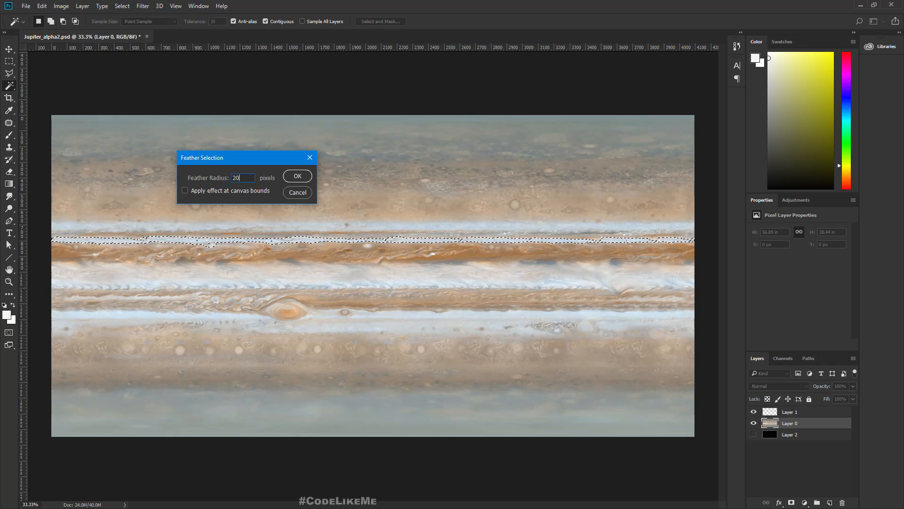
key("Return")
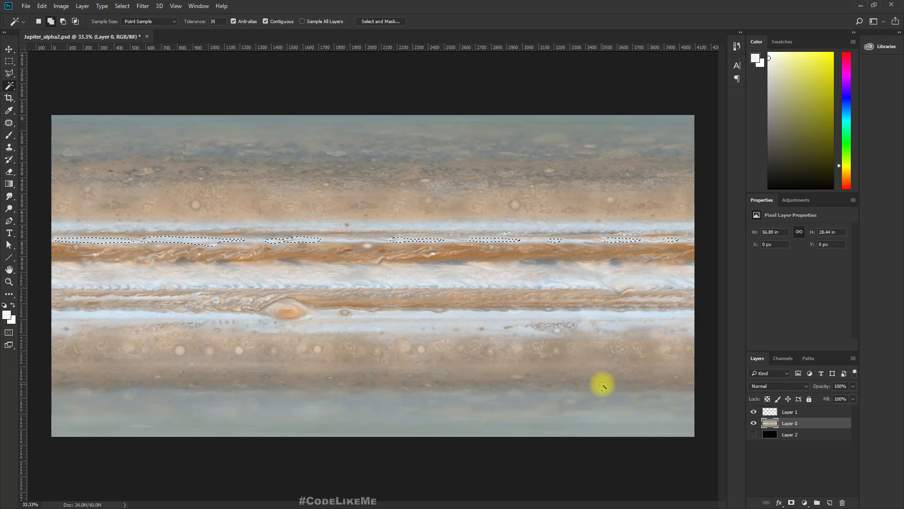
Step: Try filling the feathered selection on Layer 0 with black and undo the fill
key("shift+F5")
key("Return")
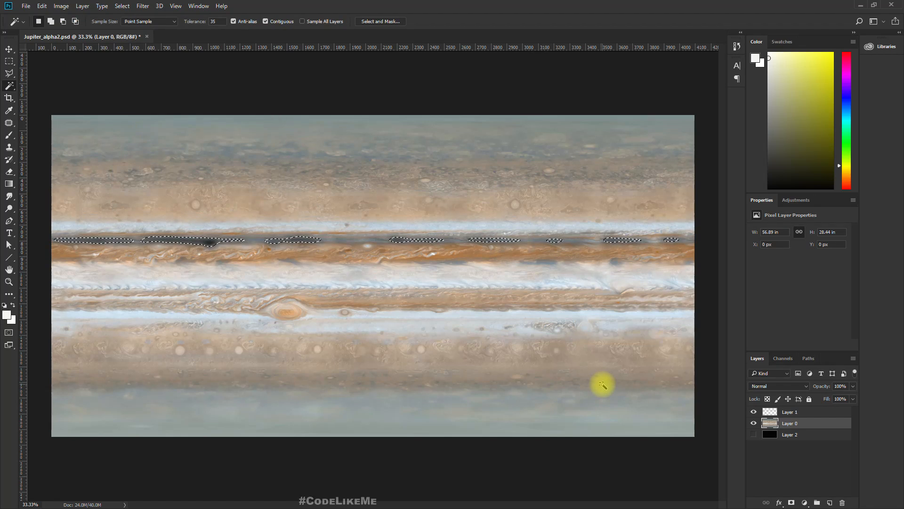
key("ctrl+z")
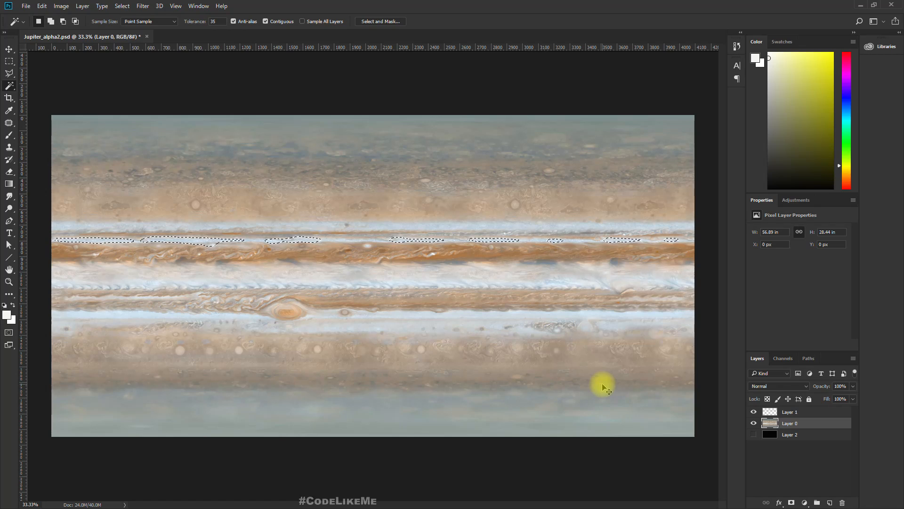
Step: Copy the feathered thin band to a new layer and preview the copied bands against the black Layer 2
key("ctrl+j")
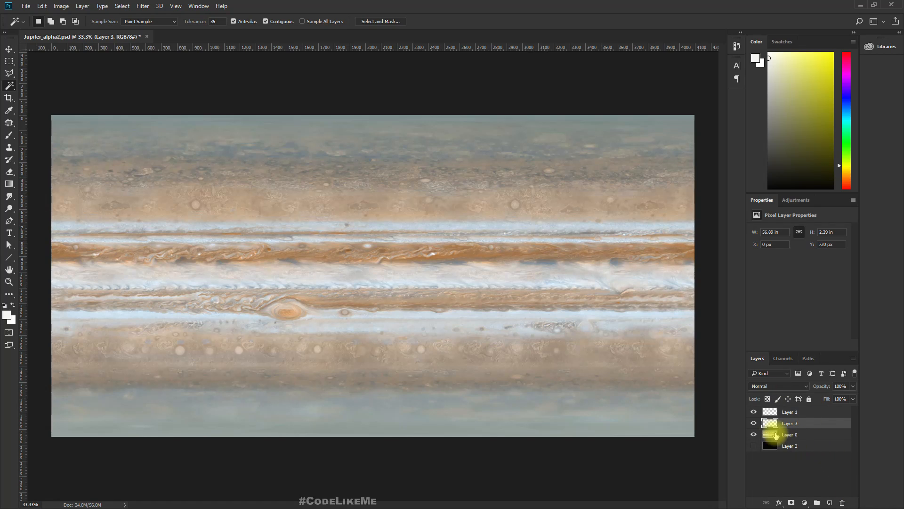
left_click(754, 434)
left_click(754, 446)
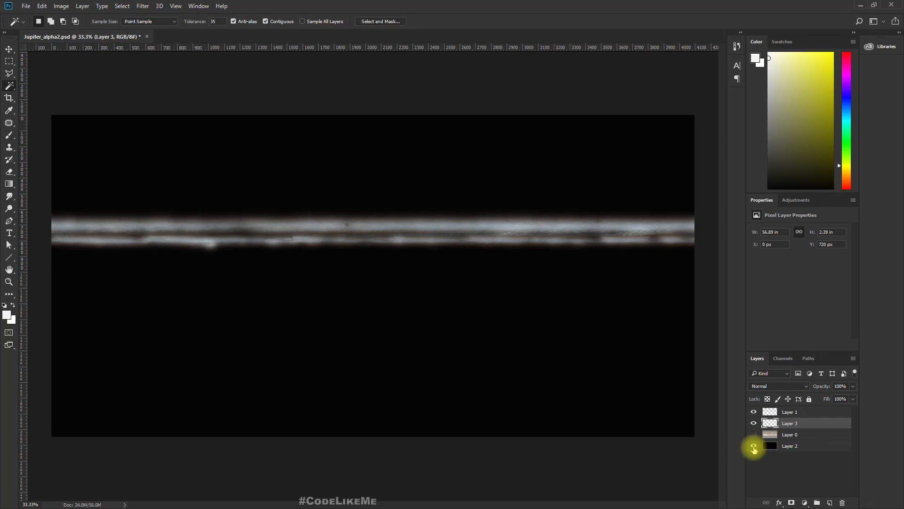
left_click(753, 446)
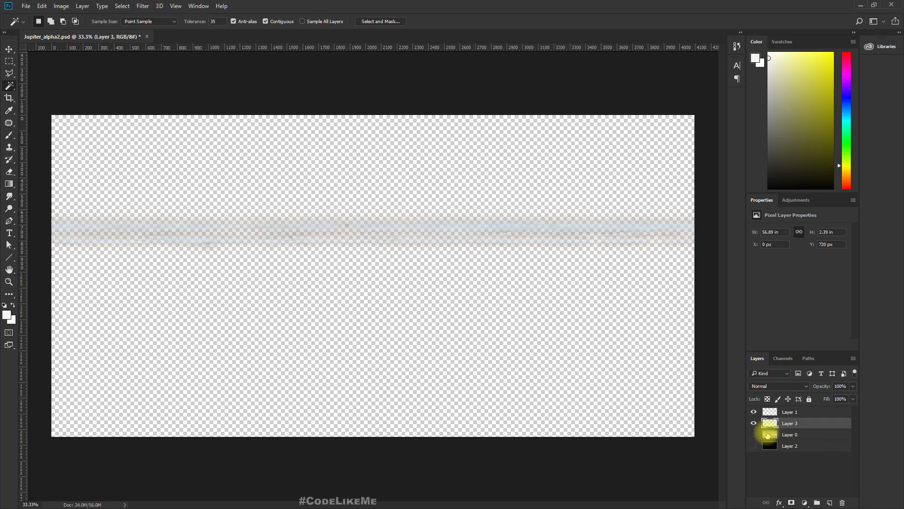
Step: Select the wide white band below the dark orange stripe on Layer 0 and feather the selection by 30 pixels
left_click(775, 434)
left_click(753, 434)
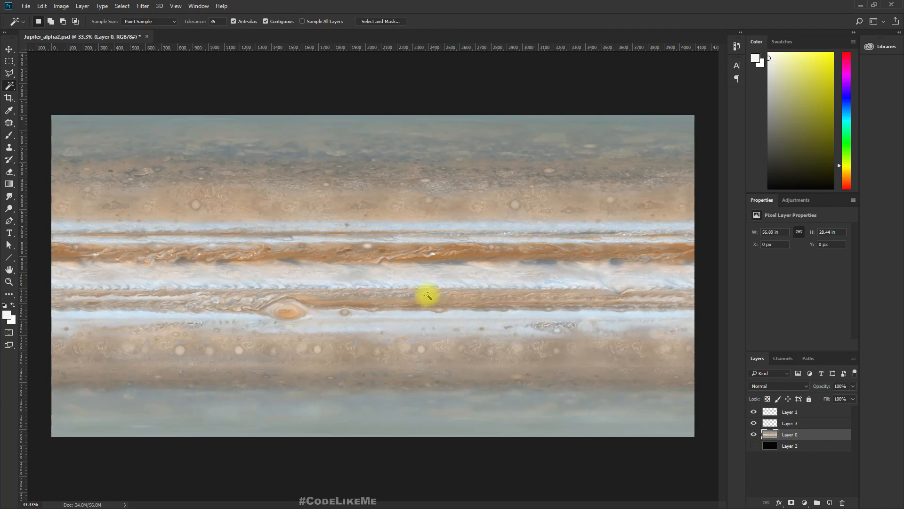
left_click(410, 279)
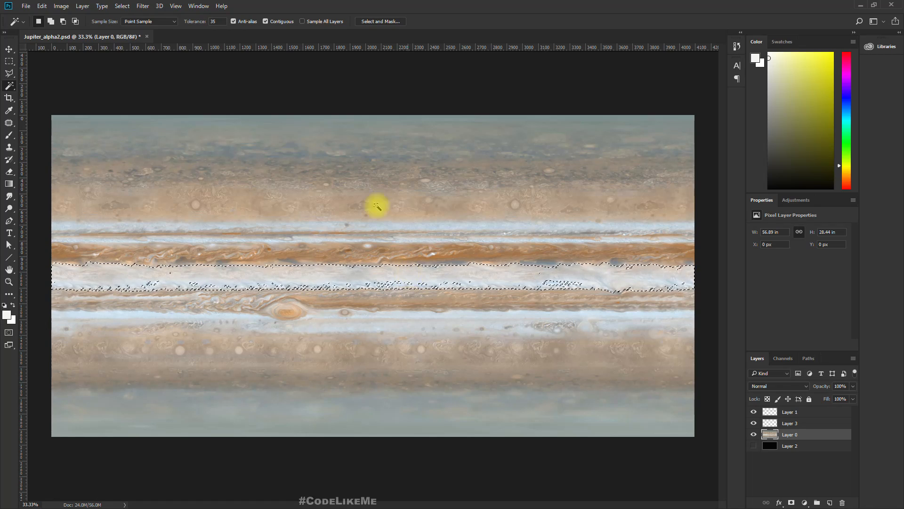
right_click(427, 279)
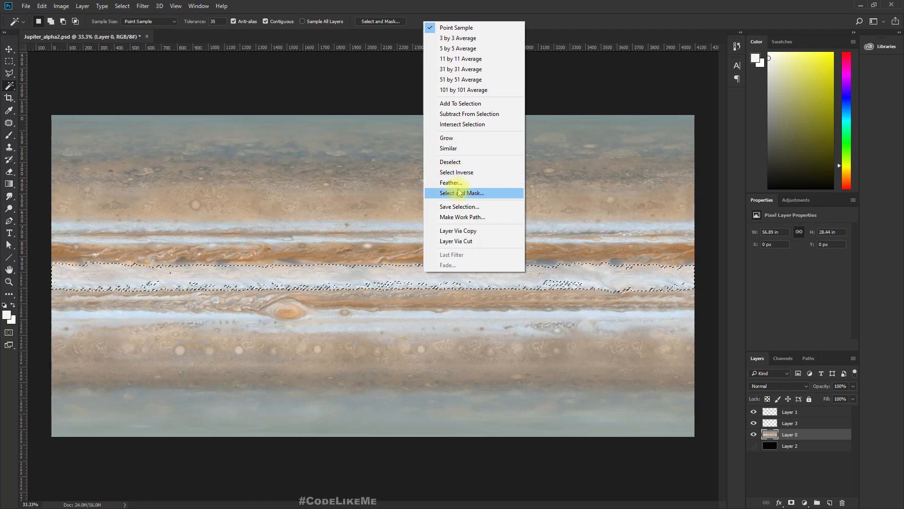
left_click(476, 183)
type("20")
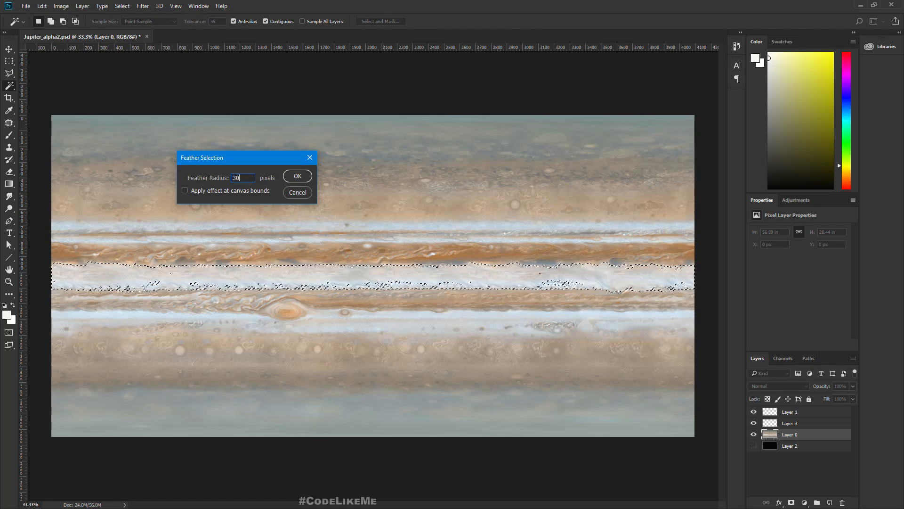
key("Return")
Step: Copy the feathered wide band to a new layer and preview the copied bands against black Layer 2, then restore Layer 0's visibility
key("ctrl+j")
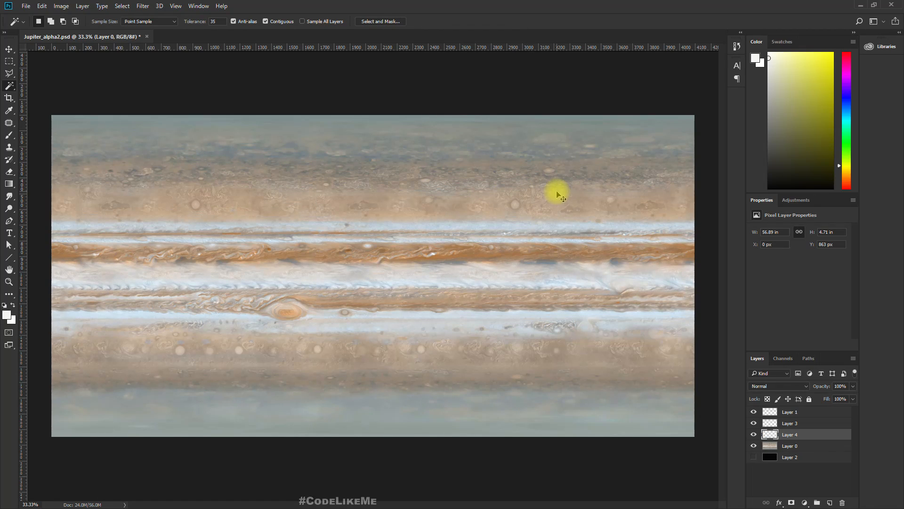
left_click(754, 446)
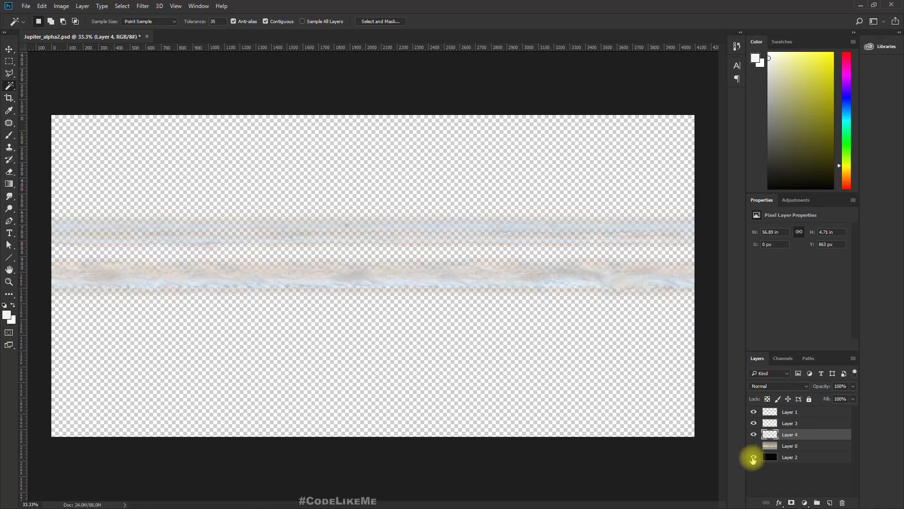
left_click(753, 457)
left_click(754, 457)
left_click(753, 445)
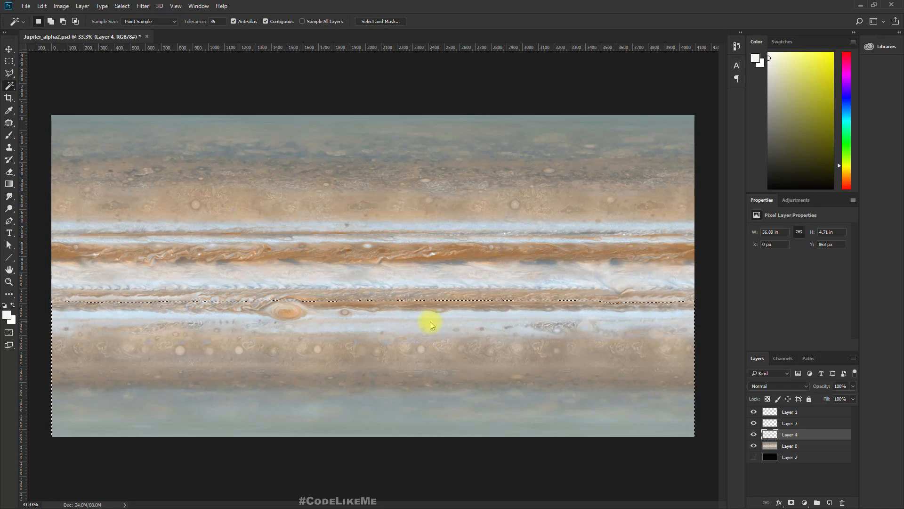
Step: Clear the stray selection, select the white band below the Great Red Spot on Layer 0, and feather the selection
left_click(801, 445)
key("ctrl+d")
left_click(406, 324)
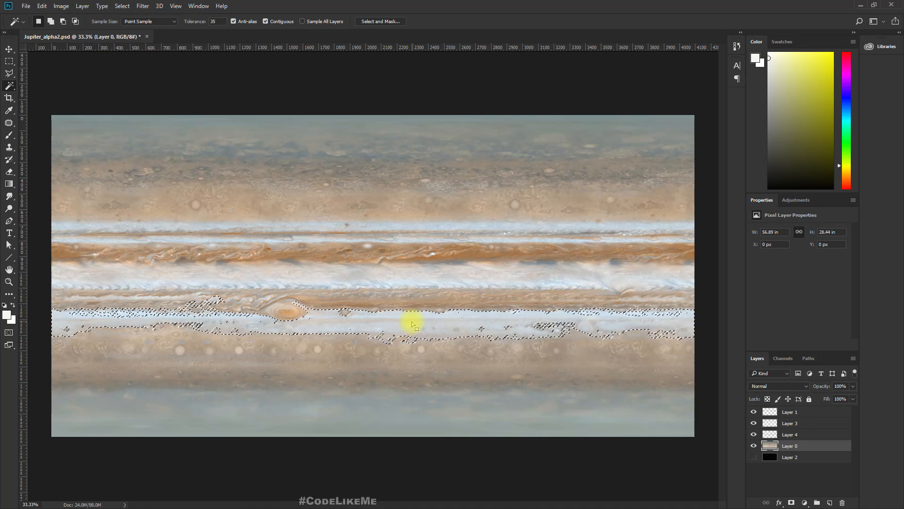
right_click(412, 322)
left_click(439, 232)
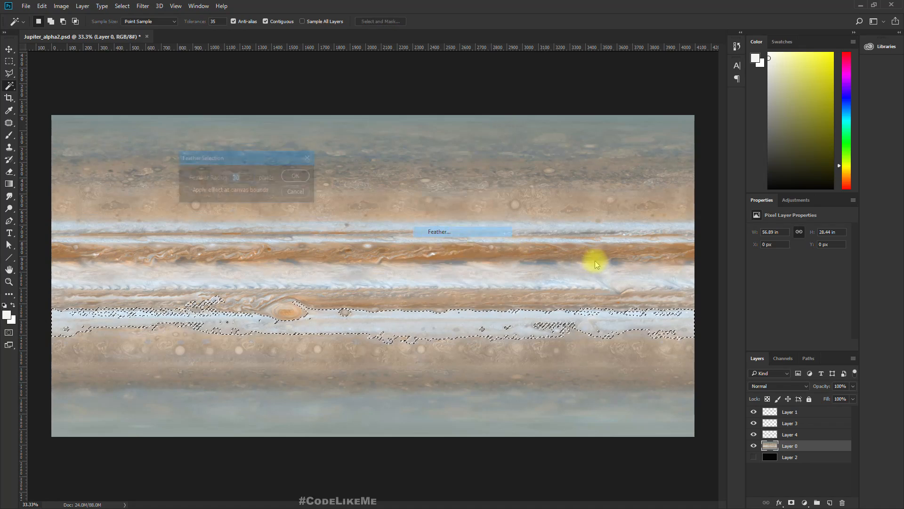
key("Return")
Step: Copy the feathered lower band to a new layer and show the copied bands over black Layer 2 with Layer 0 hidden
key("ctrl+j")
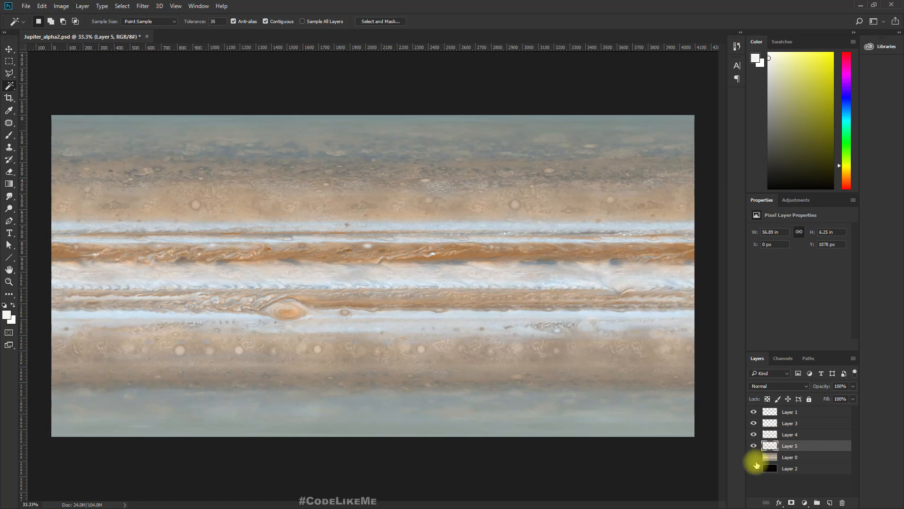
left_click(753, 457)
left_click(754, 468)
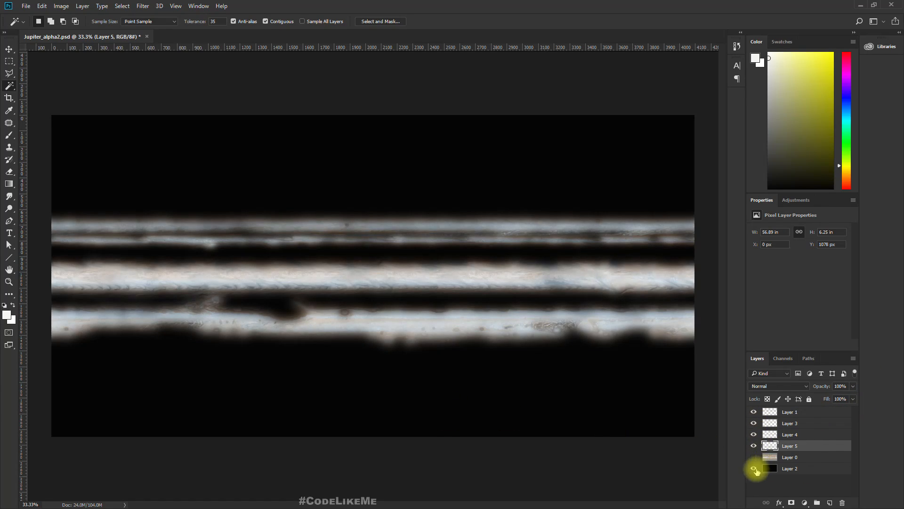
Step: Leave only Layers 1 and 4 visible over black Layer 2 and save the document as jupiter_clouds1.psd
left_click(754, 423)
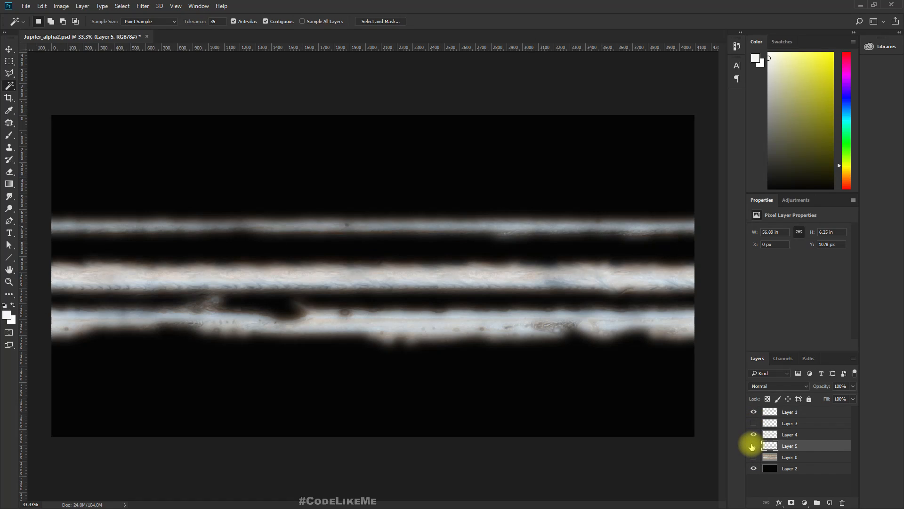
left_click(754, 446)
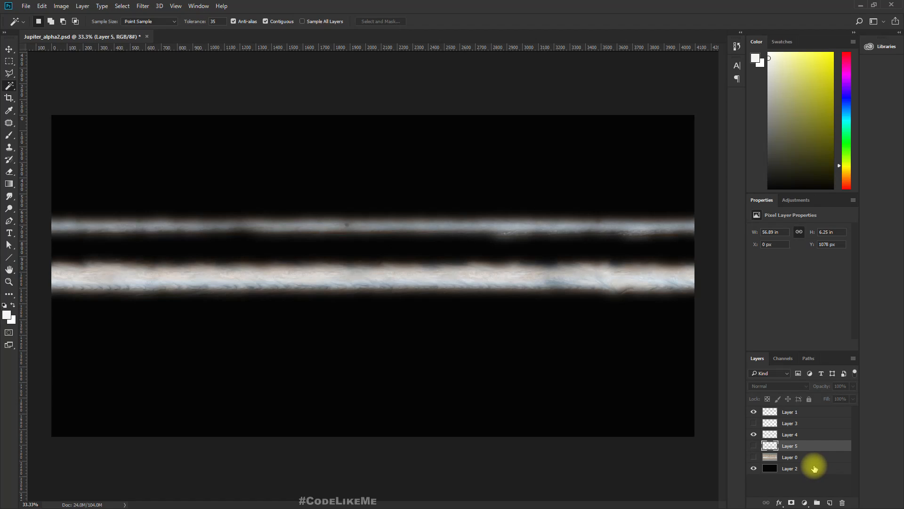
left_click(753, 413)
left_click(753, 413)
left_click(753, 423)
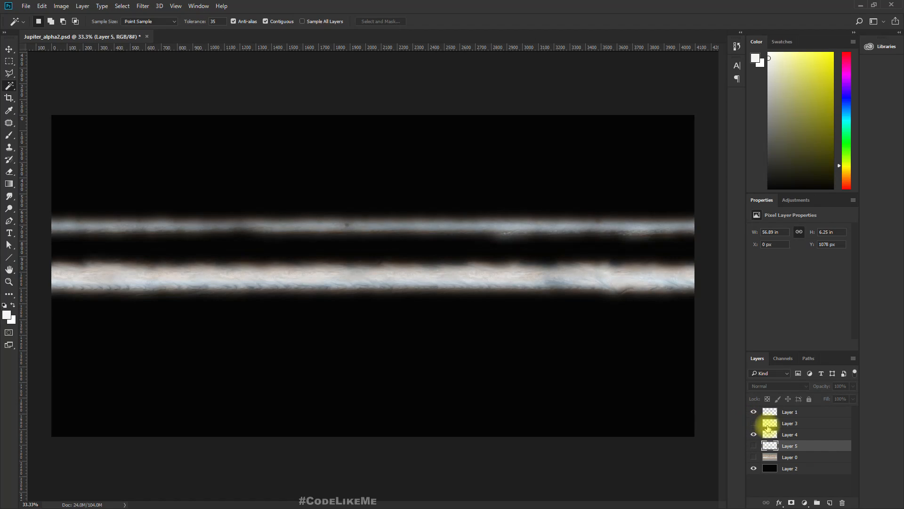
key("ctrl+shift+s")
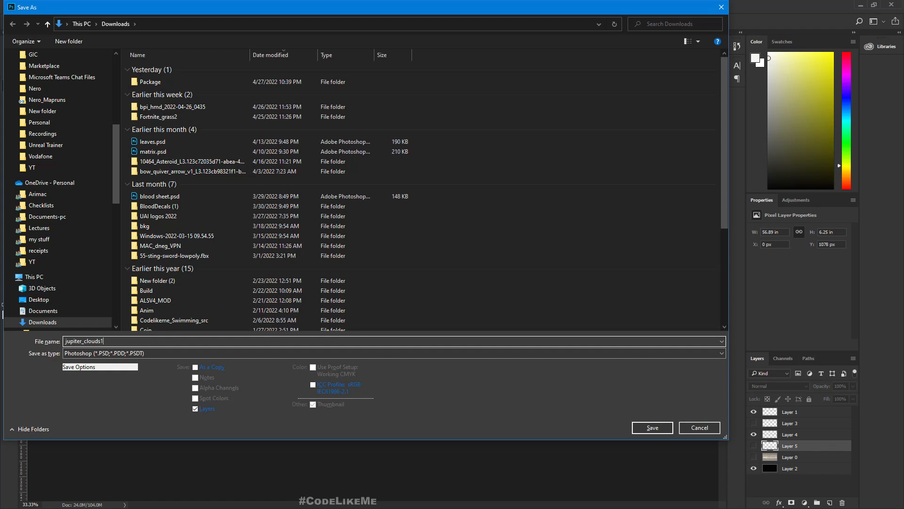
key("Return")
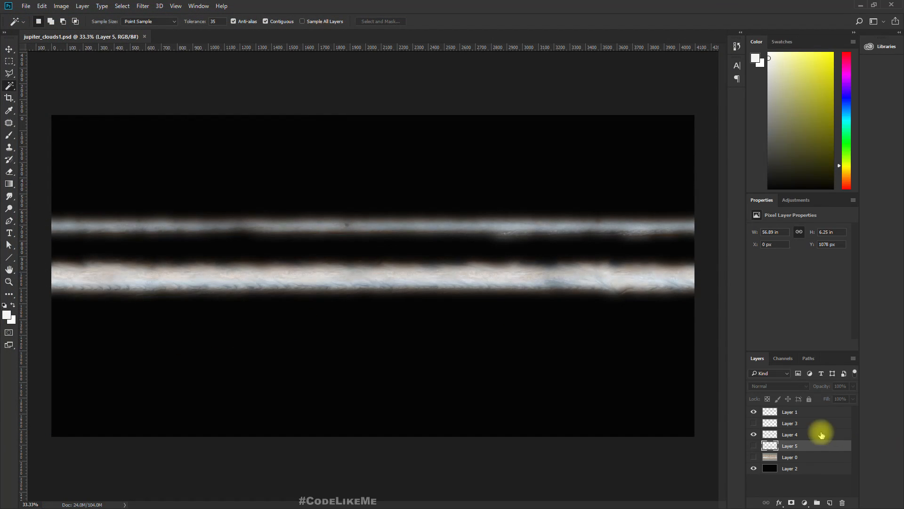
Step: Leave only Layers 3 and 5 visible over black Layer 2 and save the document as jupiter_clouds2.psd
left_click(754, 413)
left_click(752, 423)
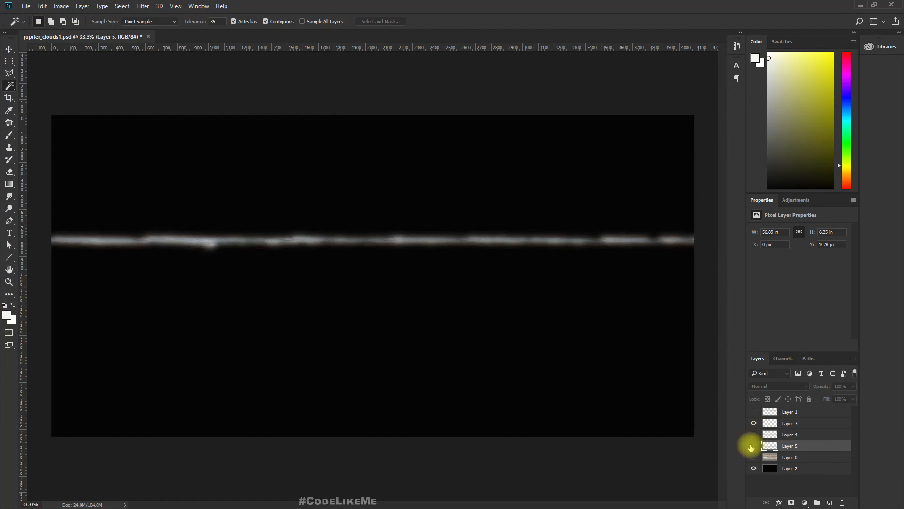
left_click(754, 446)
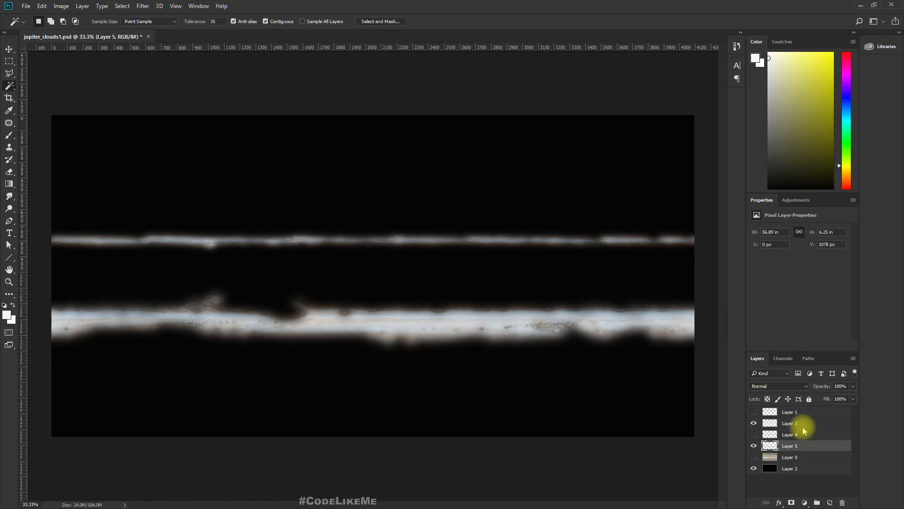
key("ctrl+shift+s")
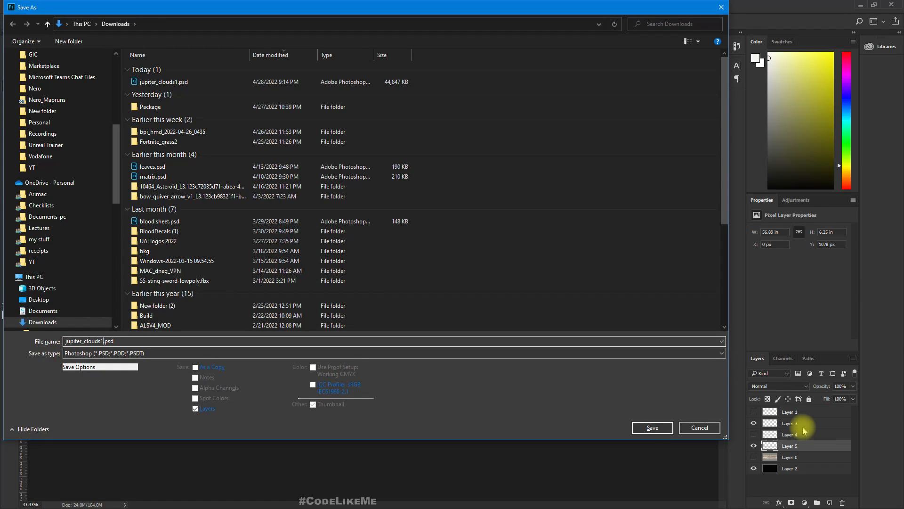
key("Return")
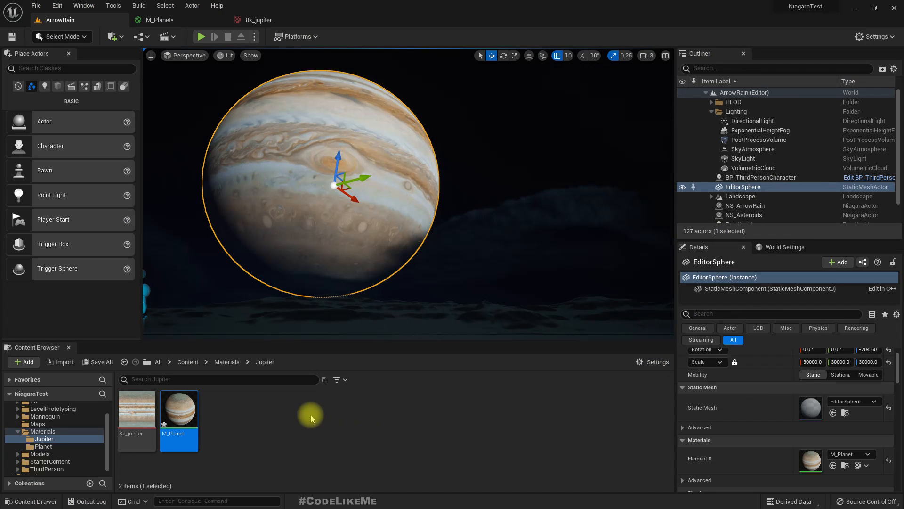
Step: In Unreal Editor, import jupiter_clouds1 and jupiter_clouds2 into the Jupiter folder and open the jupiter_clouds2 texture
left_click(311, 416)
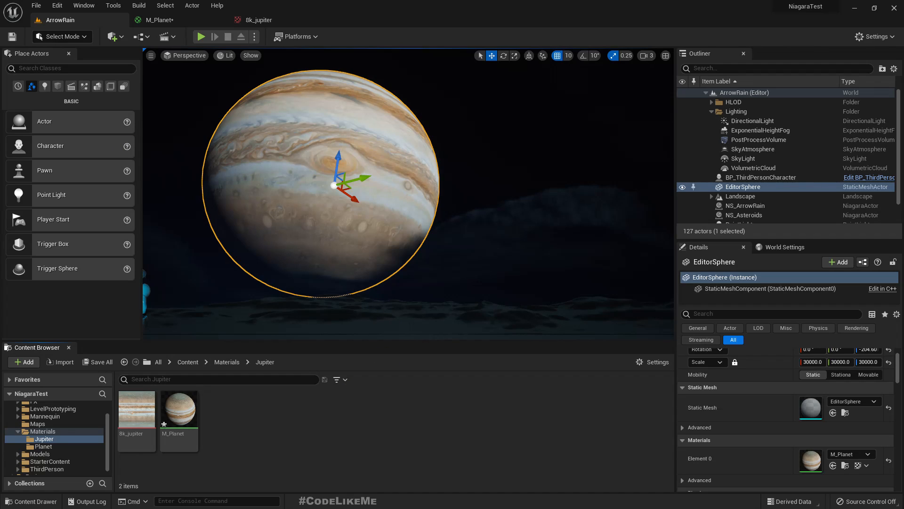
left_click_drag(304, 410, 301, 417)
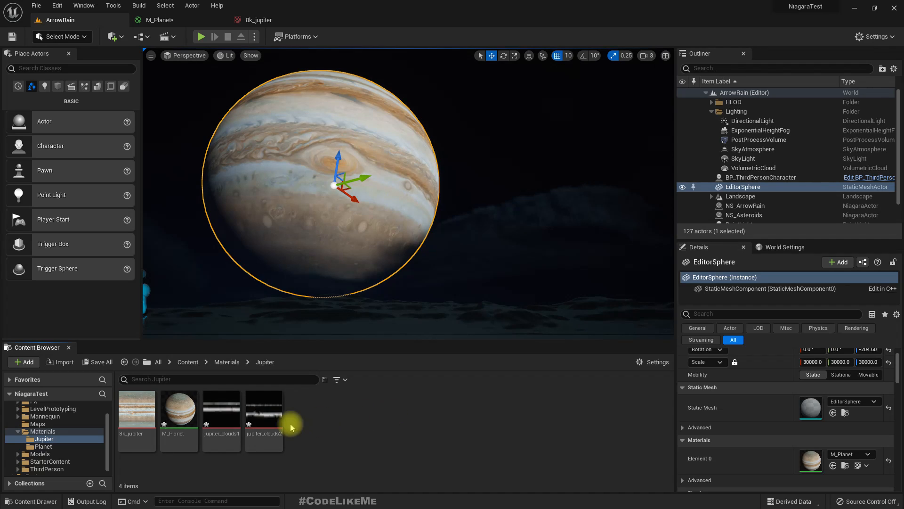
double_click(259, 405)
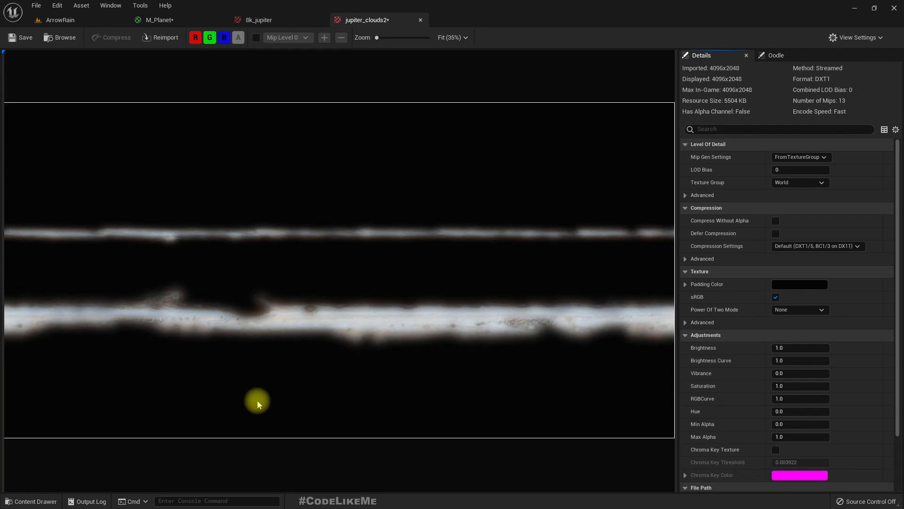
Step: Switch to Photoshop, hide black Layer 2 for a transparent background, and overwrite jupiter_clouds2.psd with the result
key("alt+Tab")
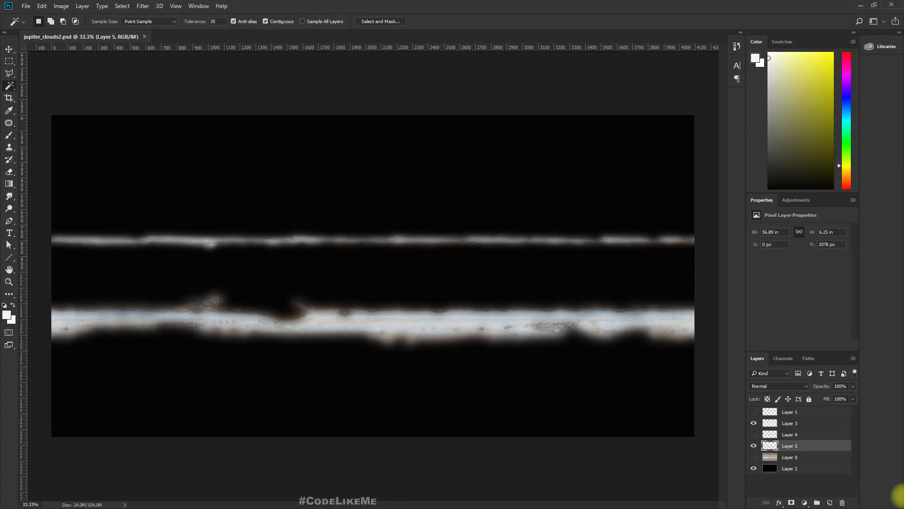
left_click(754, 469)
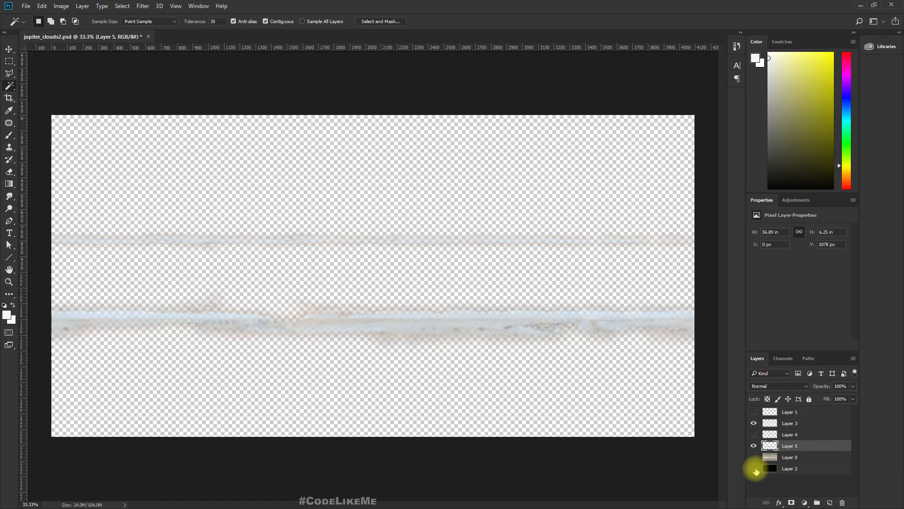
key("ctrl+shift+s")
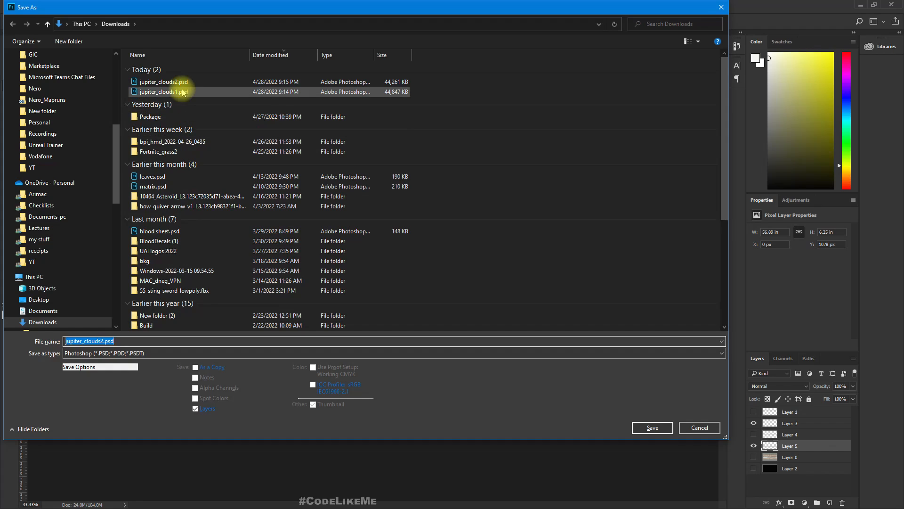
double_click(164, 82)
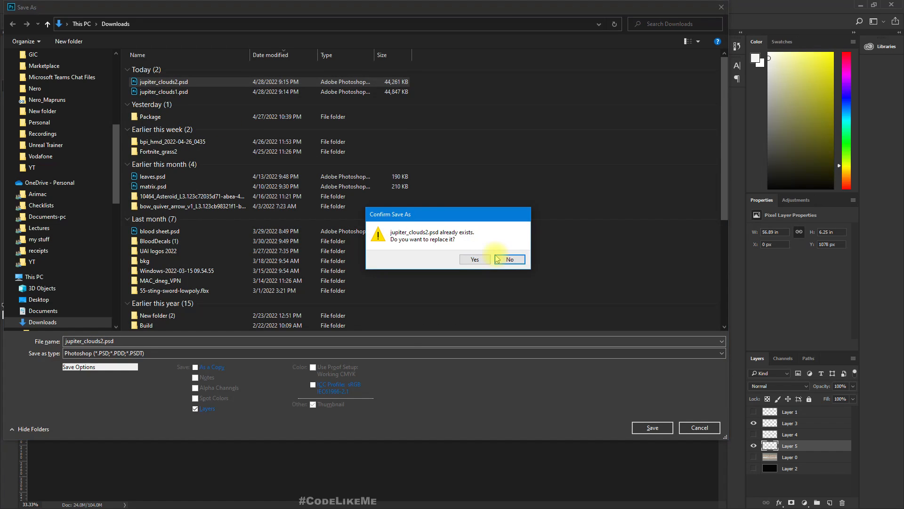
left_click(474, 258)
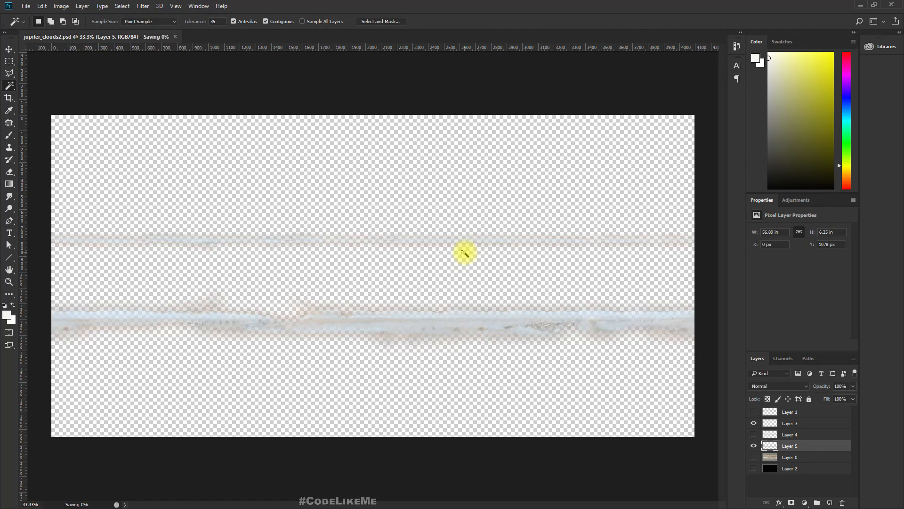
Step: Show only Layers 1 and 4 on the transparent background and overwrite jupiter_clouds1.psd with the result
left_click_drag(755, 447, 754, 413)
key("ctrl+shift+s")
left_click(148, 355)
left_click(148, 357)
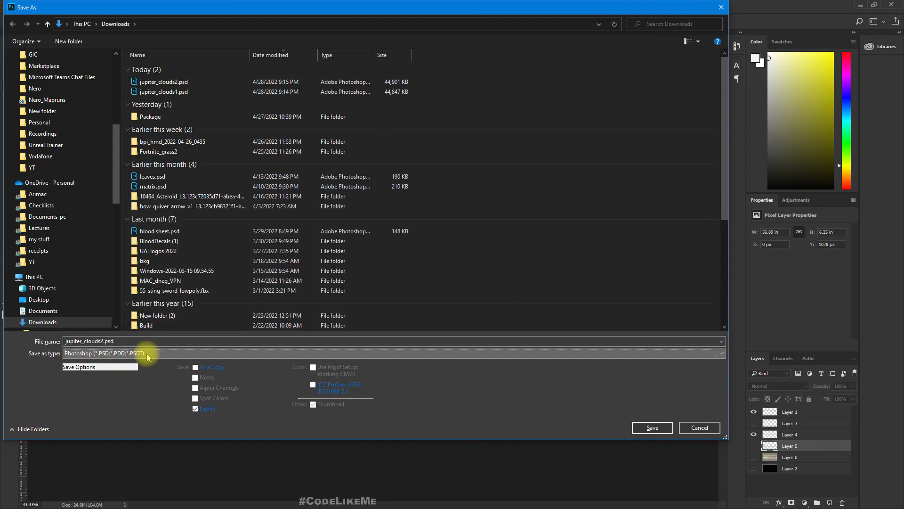
double_click(172, 92)
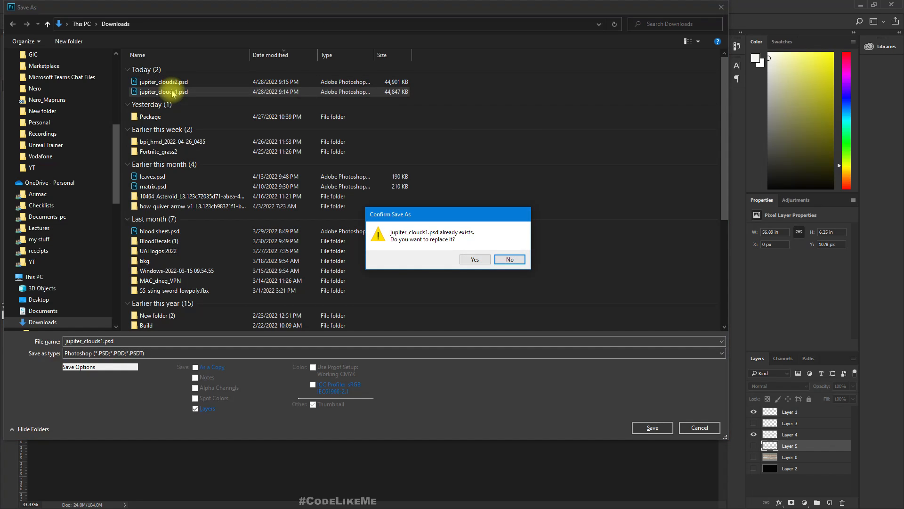
key("Left")
key("Return")
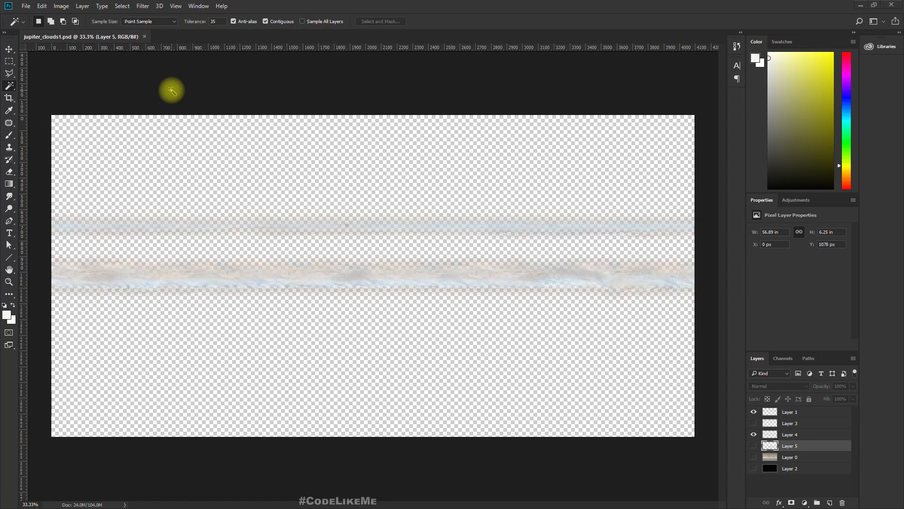
Step: Switch to Unreal Editor and reimport the jupiter_clouds1 and jupiter_clouds2 textures in the Jupiter folder
key("alt+Tab")
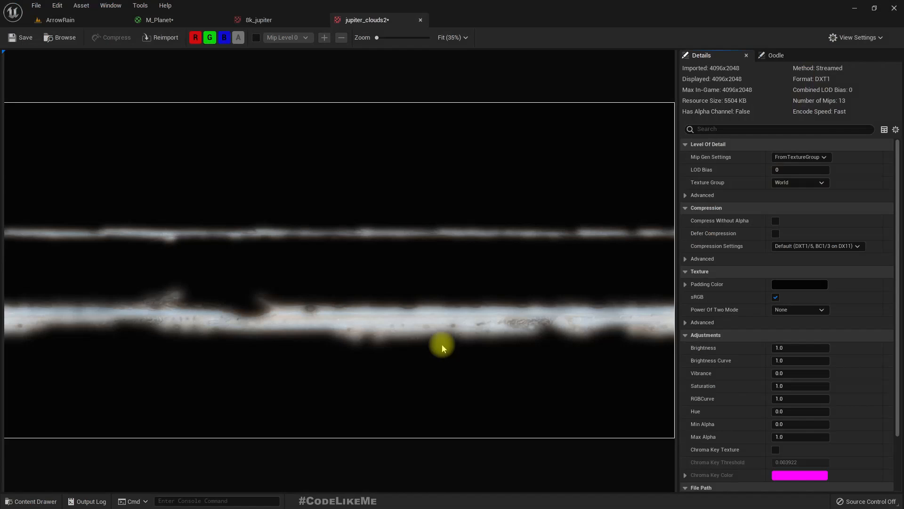
left_click(81, 19)
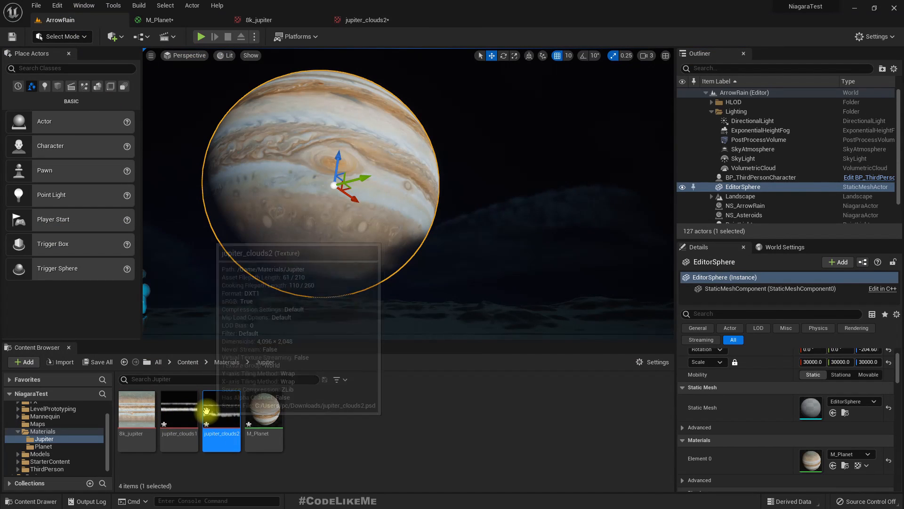
left_click(181, 413, "ctrl")
right_click(179, 413)
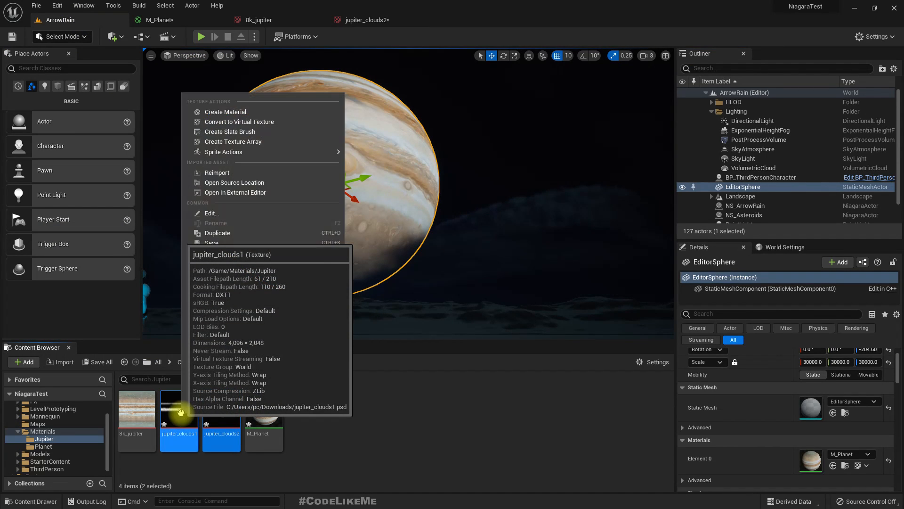
left_click(218, 182)
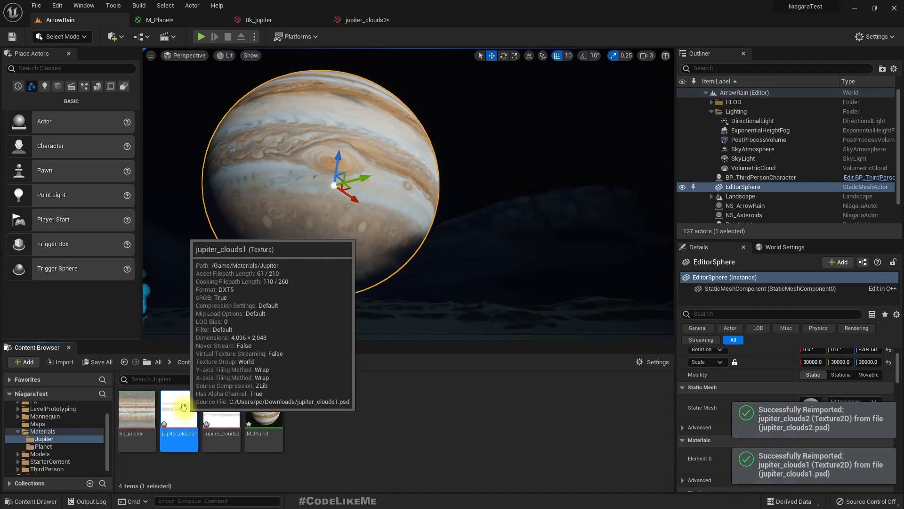
Step: Open the jupiter_clouds1 texture and compare its transparent bands with those of jupiter_clouds2
double_click(178, 415)
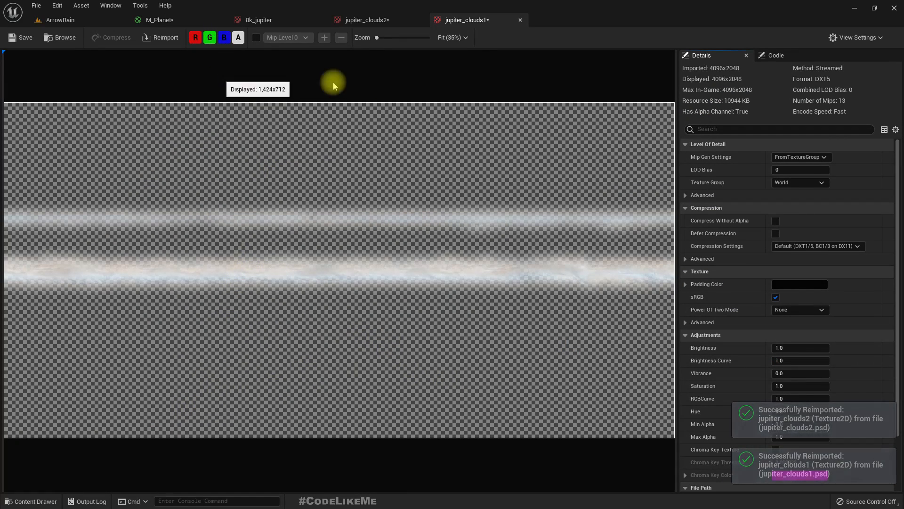
left_click(380, 21)
left_click(444, 21)
left_click(389, 20)
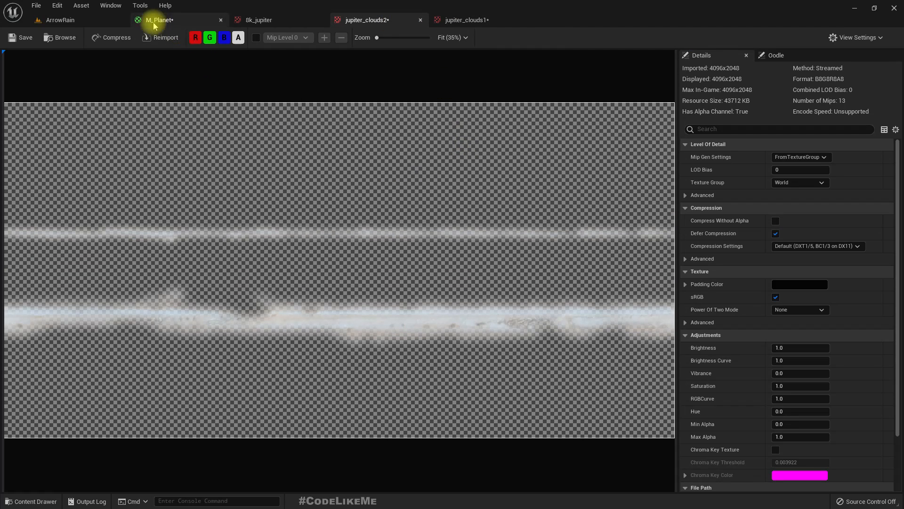
Step: Add jupiter_clouds1 and jupiter_clouds2 as texture samples in the M_Planet graph and close the texture editors
left_click(73, 22)
left_click_drag(236, 410, 326, 324)
left_click(320, 20)
left_click(321, 20)
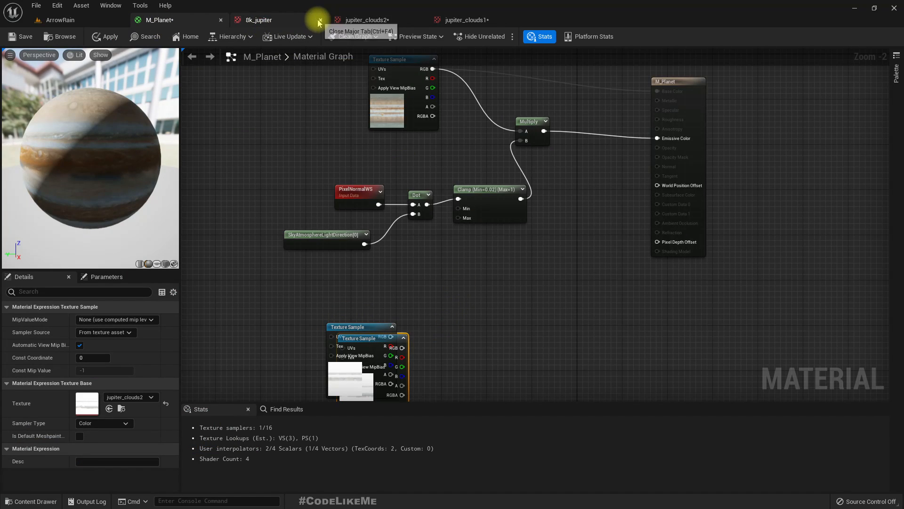
left_click(322, 20)
Step: Separate the two overlapping cloud texture samples, placing jupiter_clouds1 below jupiter_clouds2
right_click_drag(453, 321, 465, 210)
left_click(476, 250)
left_click_drag(379, 216, 382, 313)
scroll(516, 359, "down", 2)
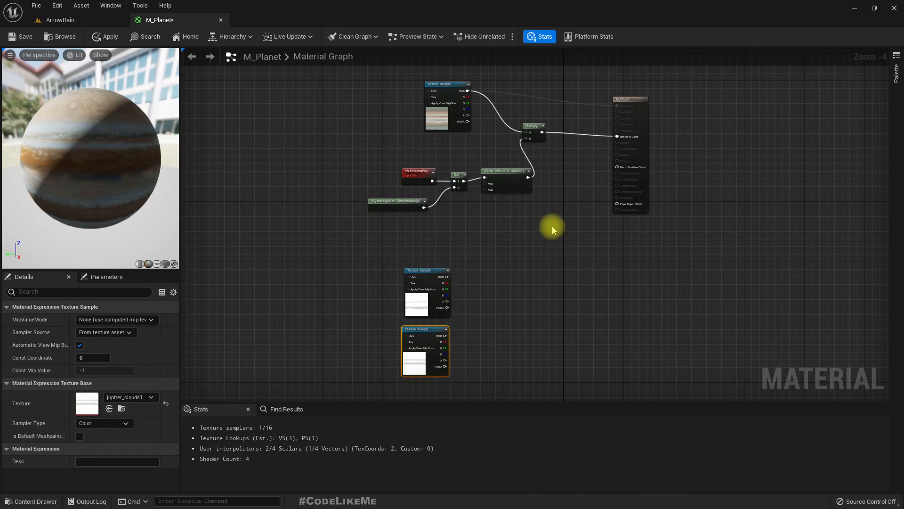
scroll(344, 283, "up", 2)
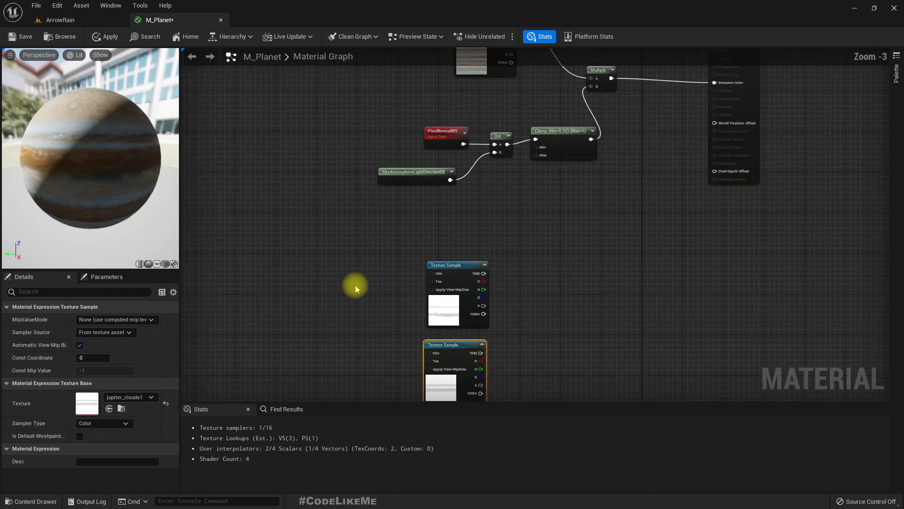
Step: Drive the jupiter_clouds2 sample's UVs with a Panner node and feed a TexCoord node into the Panner's Coordinate input
left_click_drag(446, 272, 384, 273)
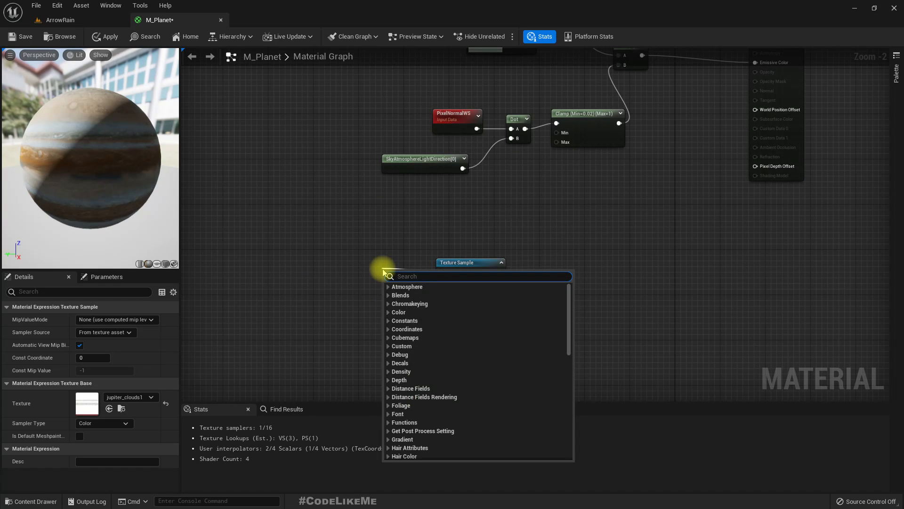
type("panner")
key("Return")
left_click_drag(415, 276, 299, 283)
type("texcoord")
key("Return")
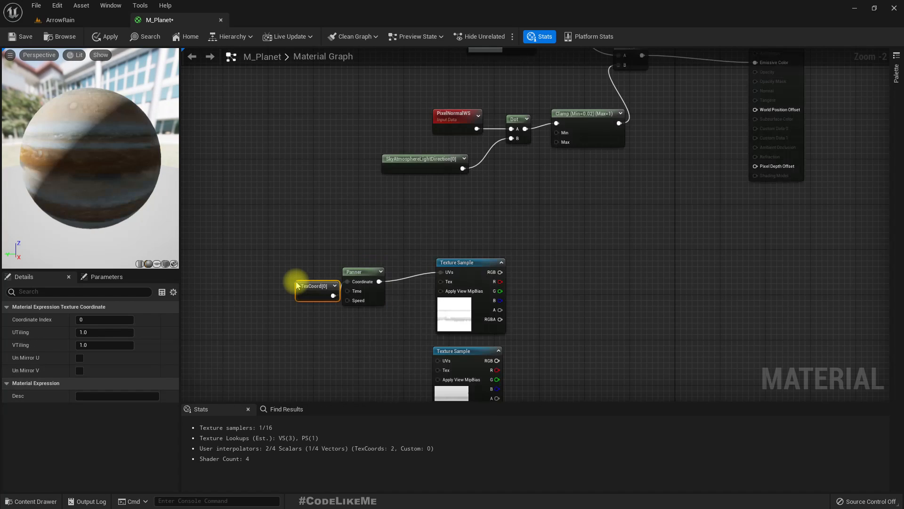
left_click_drag(303, 292, 258, 277)
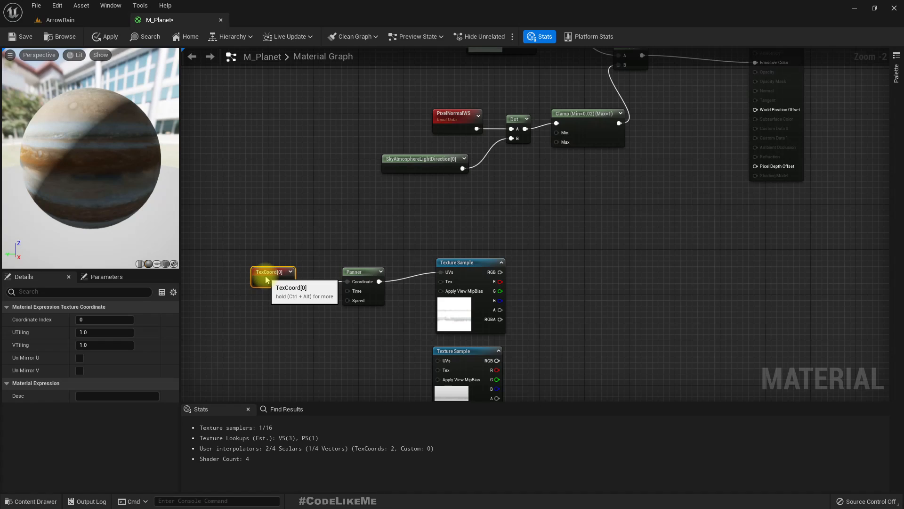
Step: Feed a Time node into the Panner's Time input and place it just below the TexCoord node
left_click(375, 294)
left_click(94, 320)
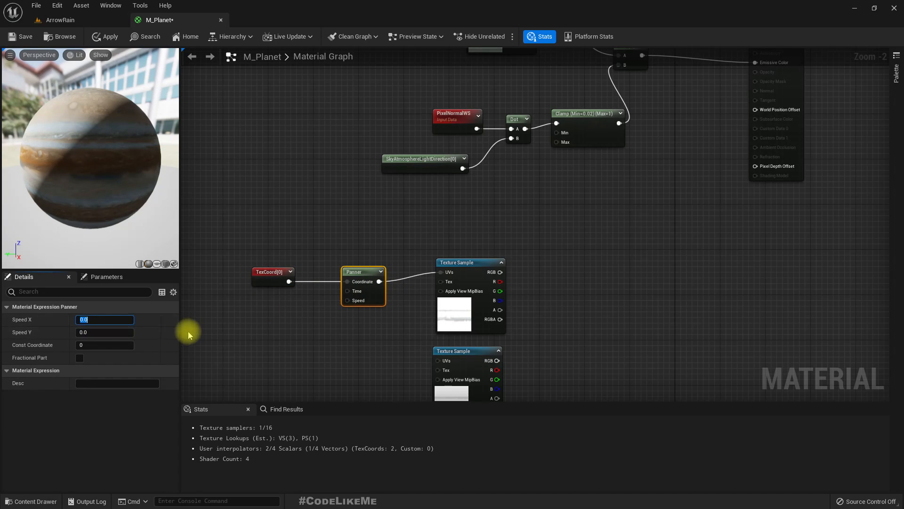
left_click_drag(348, 291, 266, 309)
type("time")
key("Return")
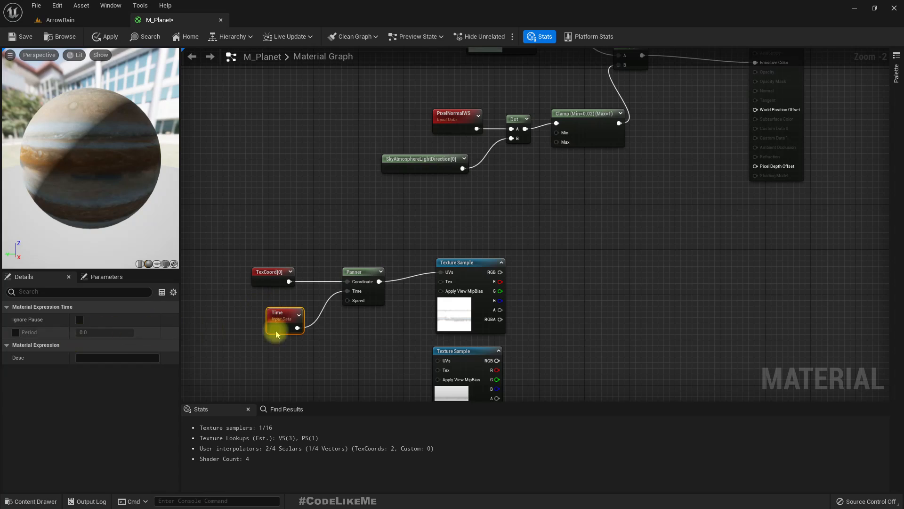
left_click_drag(272, 316, 263, 298)
Step: Set the Panner's Speed X to 0.1
left_click(378, 300)
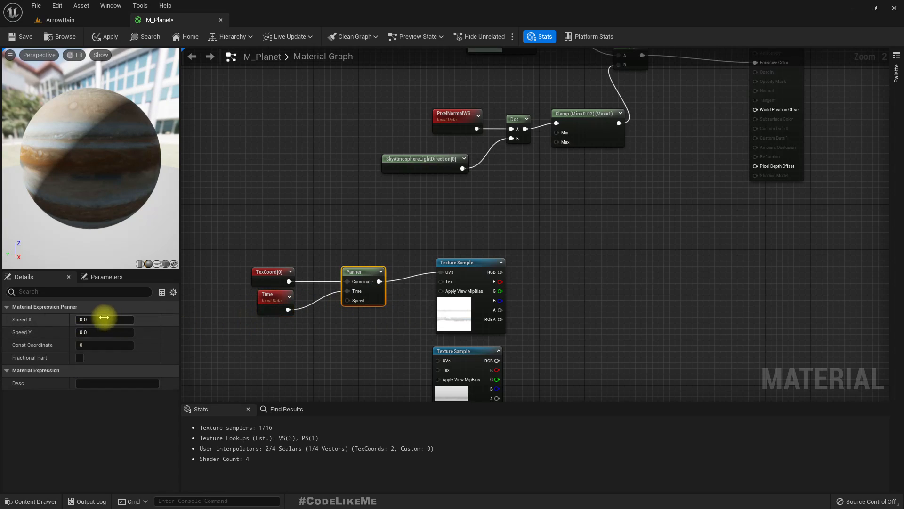
left_click(109, 320)
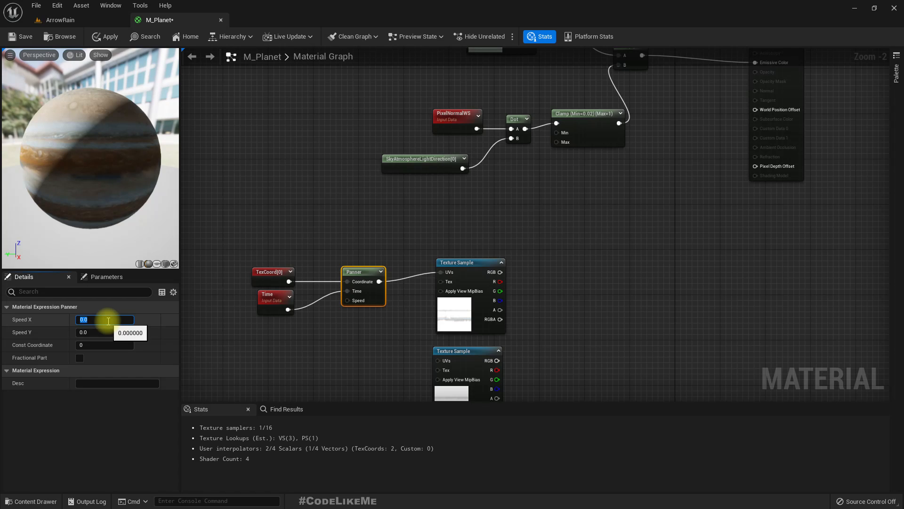
left_click(81, 5)
left_click(51, 21)
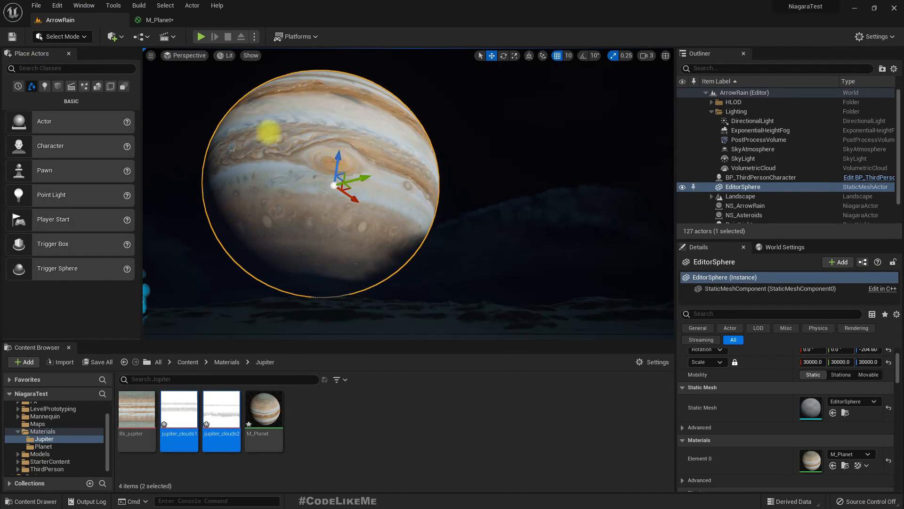
left_click(160, 20)
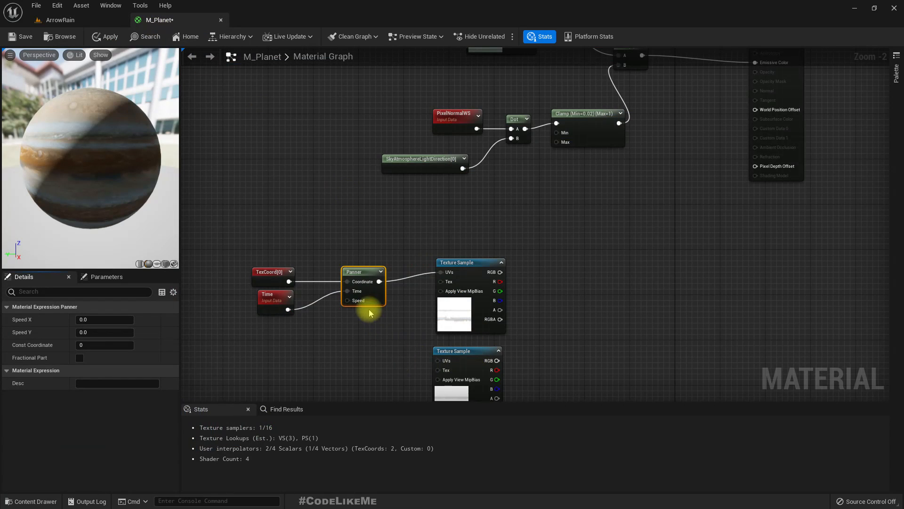
left_click(136, 321)
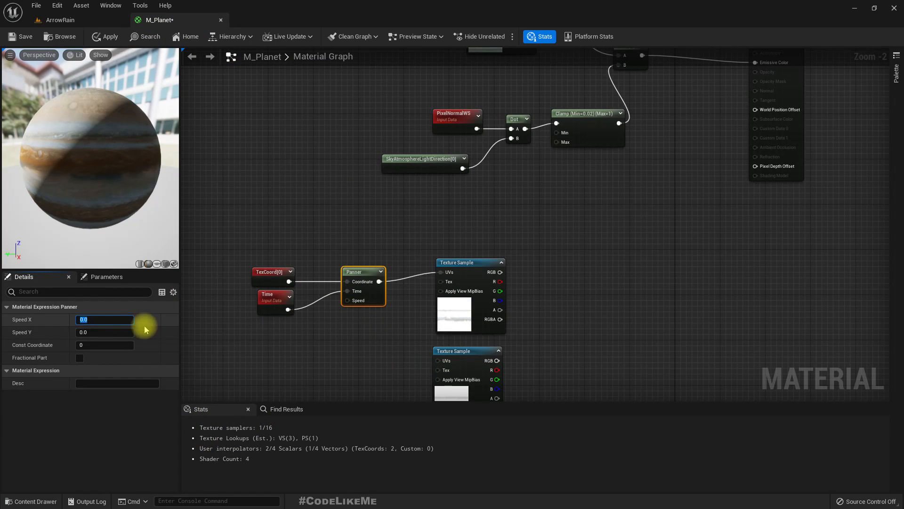
key("Return")
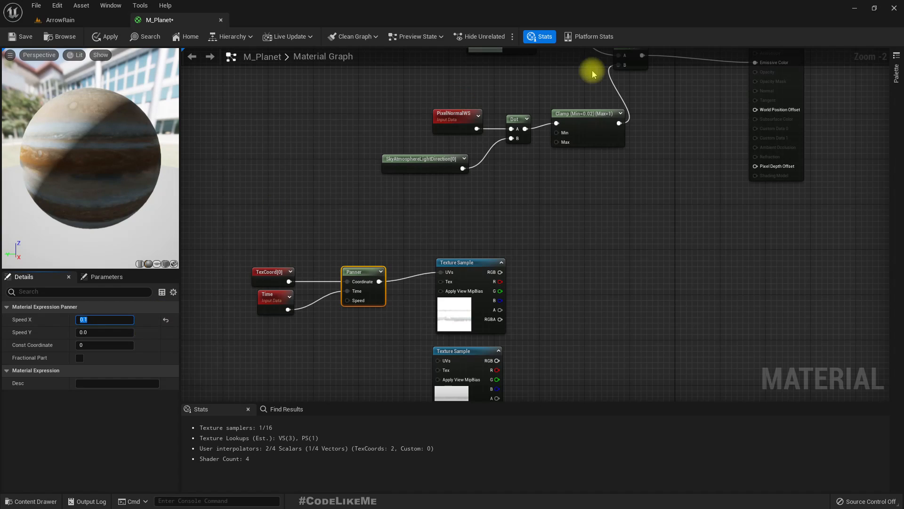
Step: Move the base texture and lighting nodes away from the material output, and bring the jupiter_clouds2 panning nodes up closer beneath them
scroll(592, 278, "down", 1)
right_click_drag(608, 216, 597, 238)
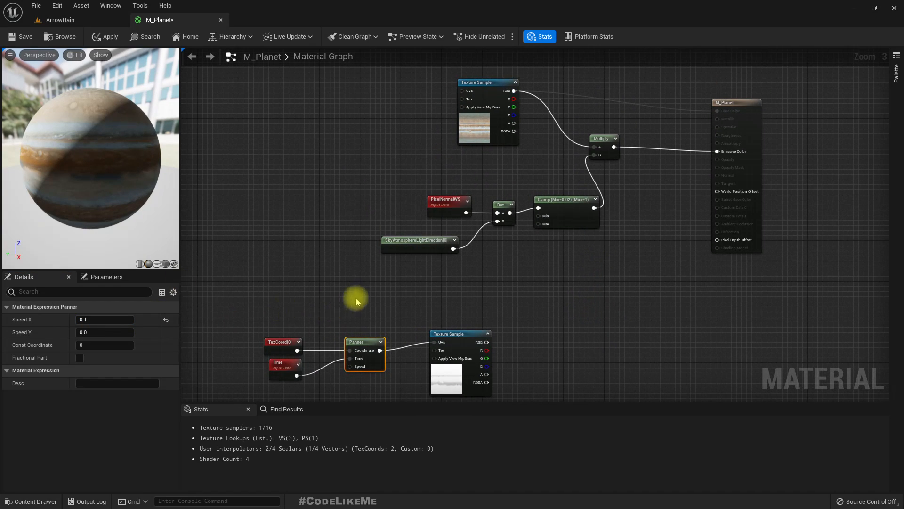
scroll(339, 285, "down", 1)
left_click_drag(313, 101, 425, 224)
right_click_drag(372, 323, 371, 304)
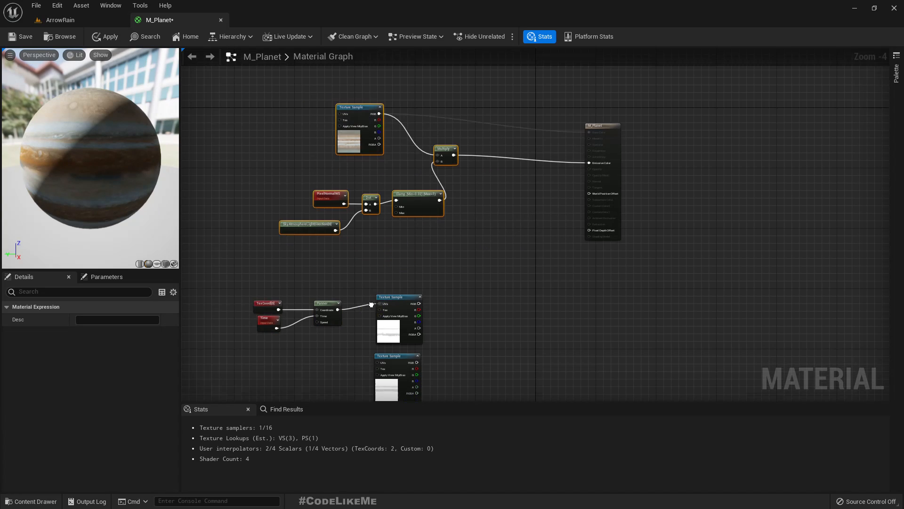
left_click_drag(261, 283, 404, 338)
left_click_drag(403, 297, 405, 266)
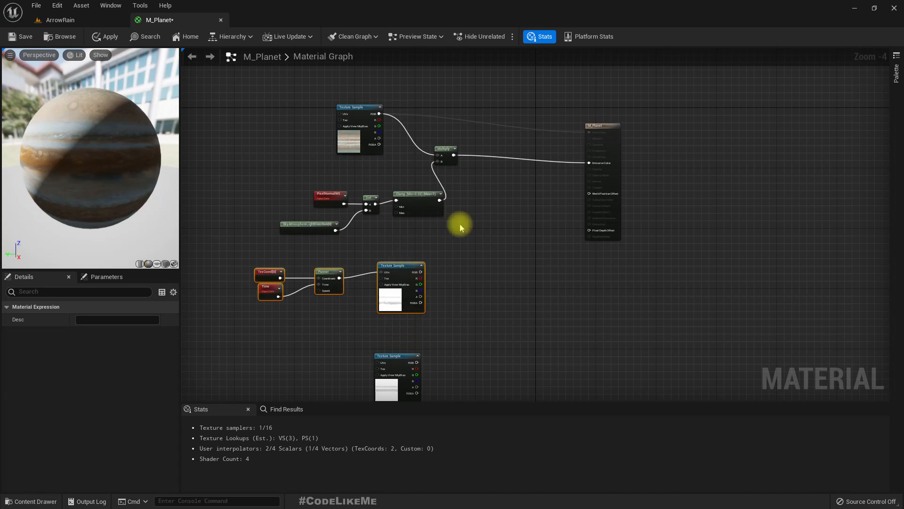
Step: Multiply the existing Multiply result by the jupiter_clouds2 sample's red channel and connect the new Multiply to Emissive Color
scroll(467, 160, "up", 2)
left_click_drag(439, 147, 473, 149)
type("*")
key("Return")
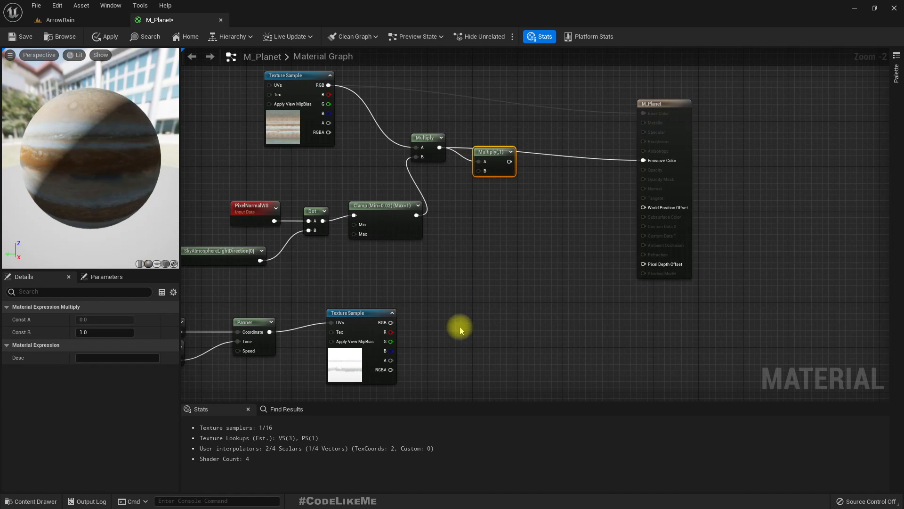
left_click_drag(391, 331, 644, 161)
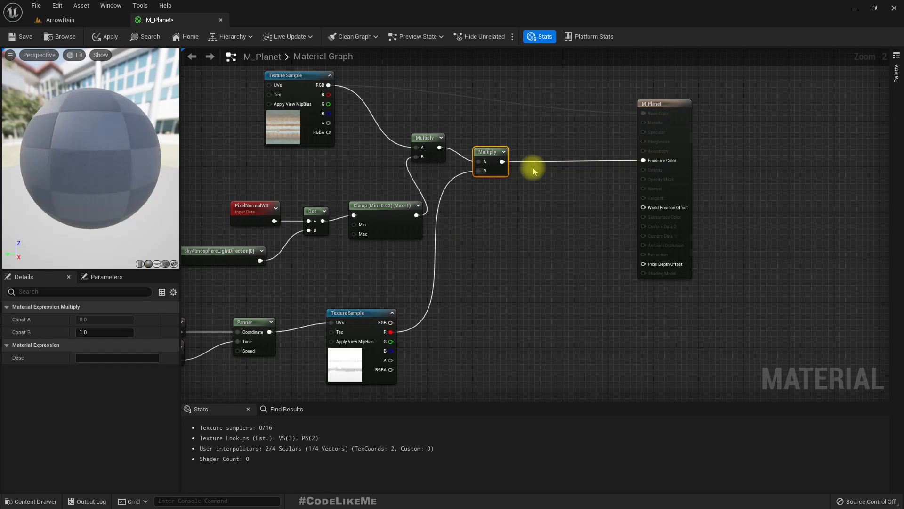
left_click_drag(490, 152, 530, 150)
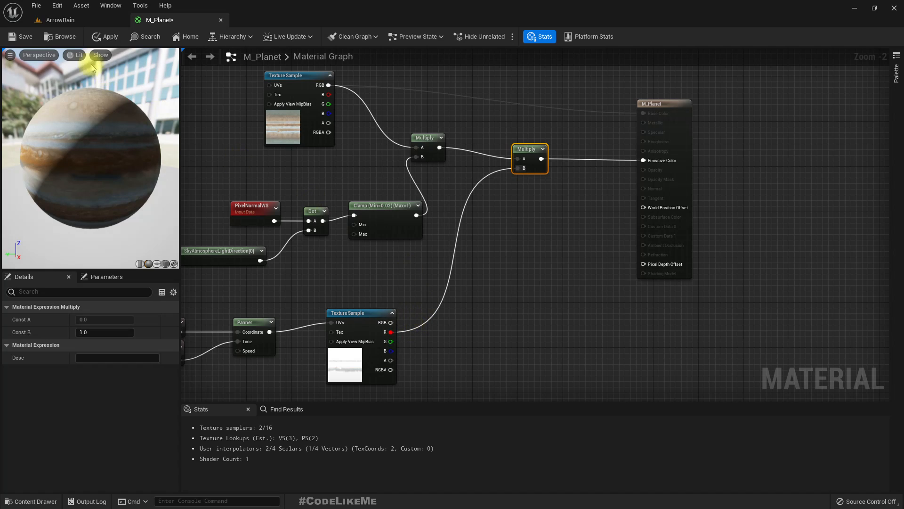
Step: Apply the M_Planet material changes and inspect the planet in the ArrowRain level
left_click(106, 37)
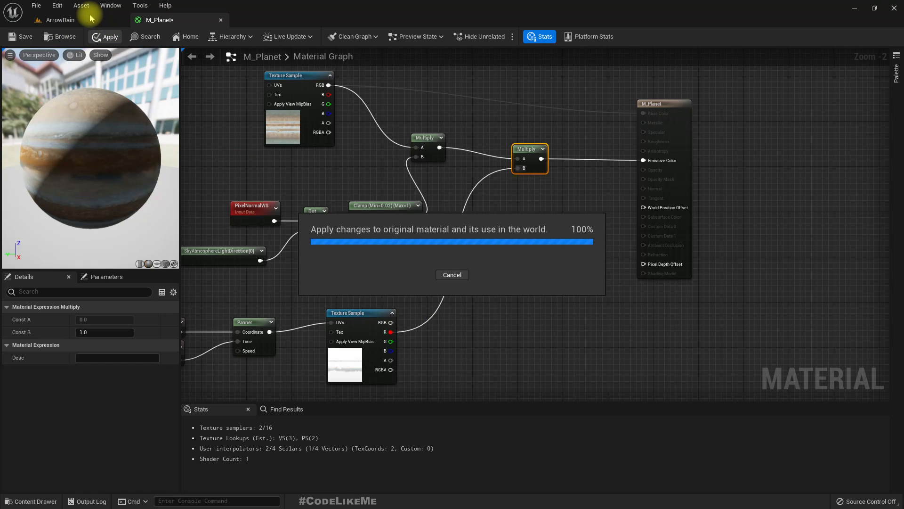
left_click(87, 19)
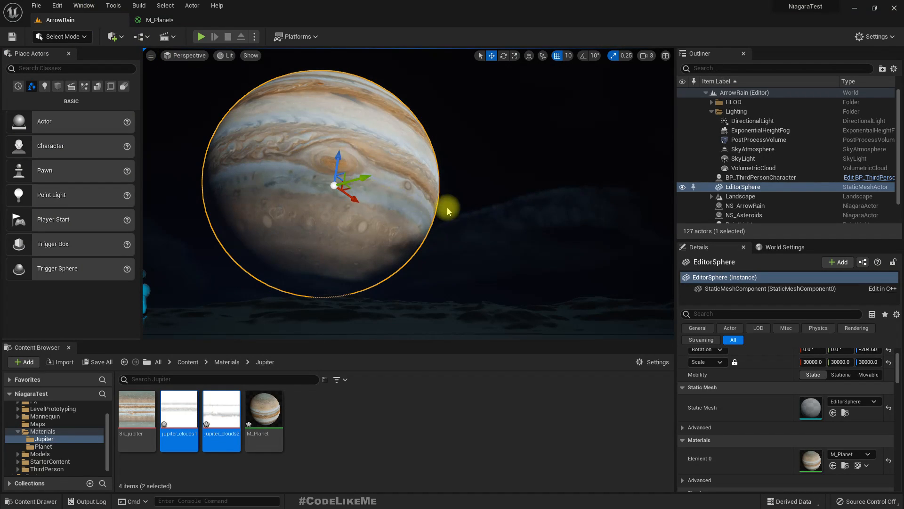
right_click_drag(410, 176, 415, 177)
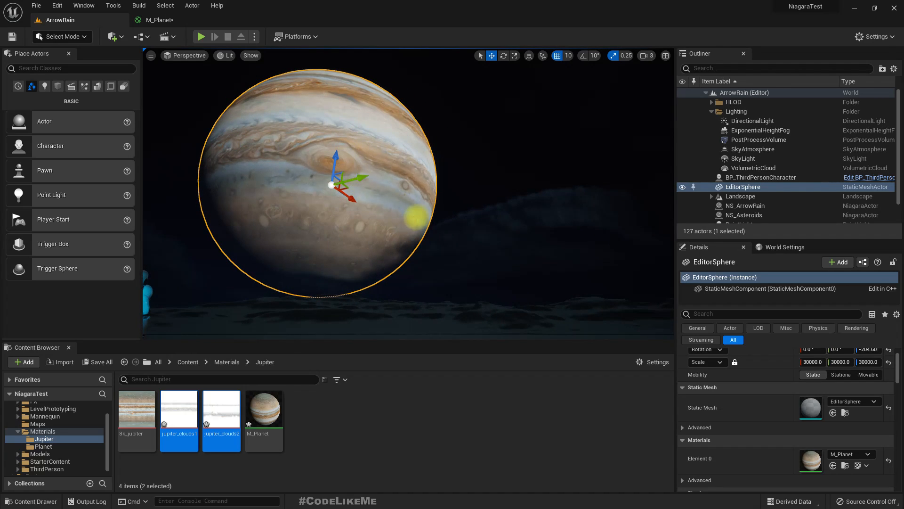
left_click(160, 20)
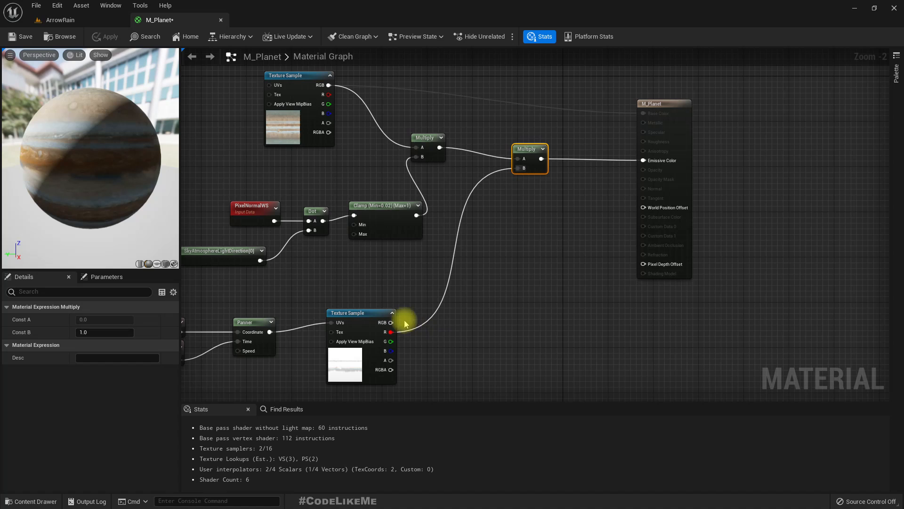
Step: Replace the red channel feeding the last Multiply with the jupiter_clouds2 sample's RGB output and check the planet in the level
left_click_drag(391, 322, 524, 169)
left_click(60, 19)
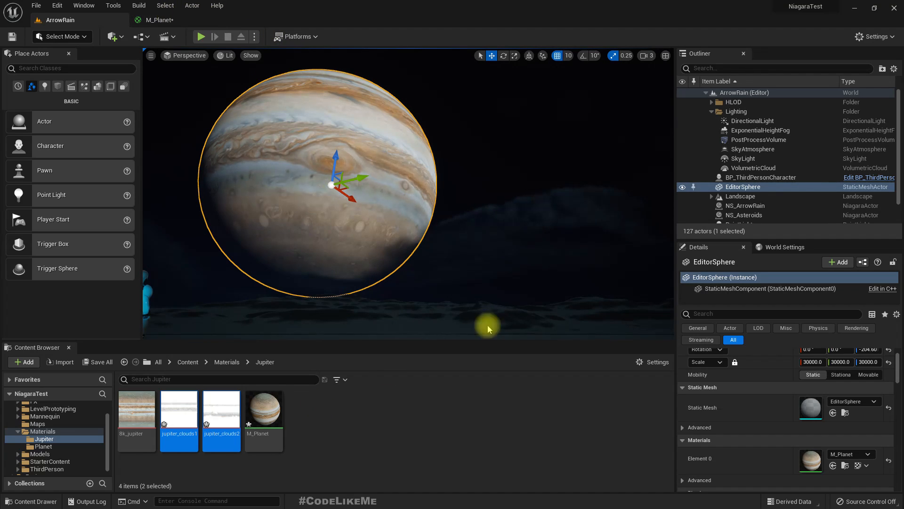
left_click(153, 20)
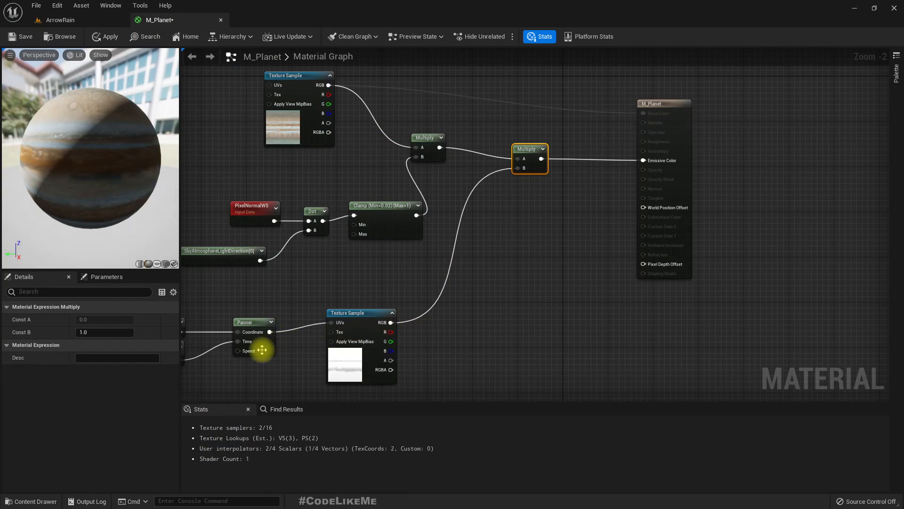
Step: Set the Panner's Speed X to 0.01 and apply the material changes
left_click(247, 346)
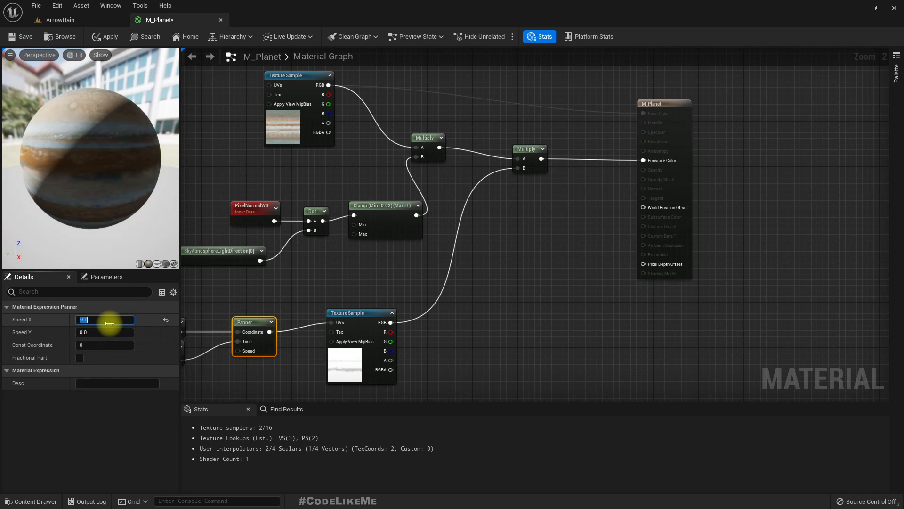
type("1")
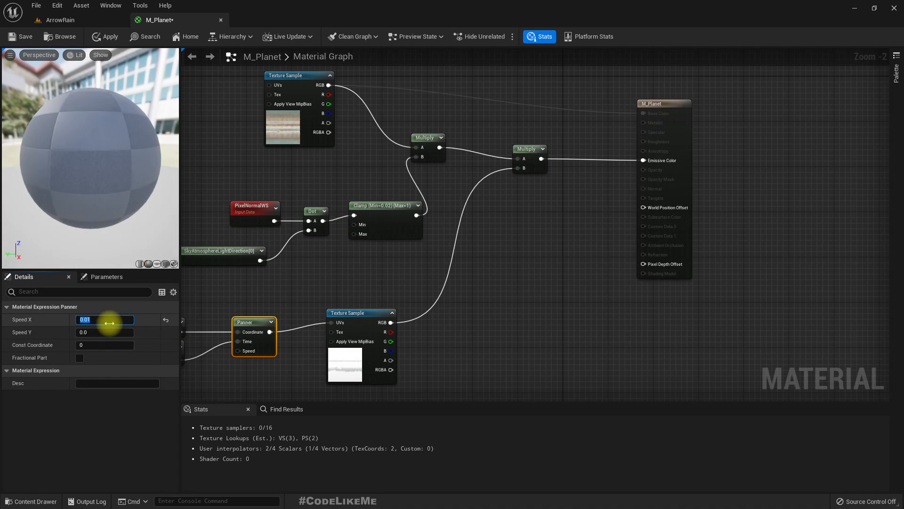
key("Return")
left_click(94, 34)
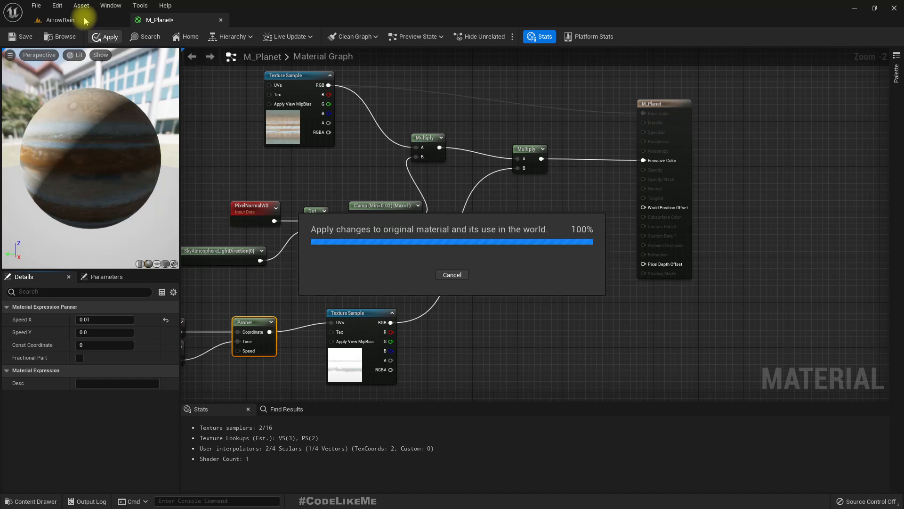
Step: Examine the planet's cloud motion in the fullscreen ArrowRain viewport and return to the M_Planet graph
left_click(76, 20)
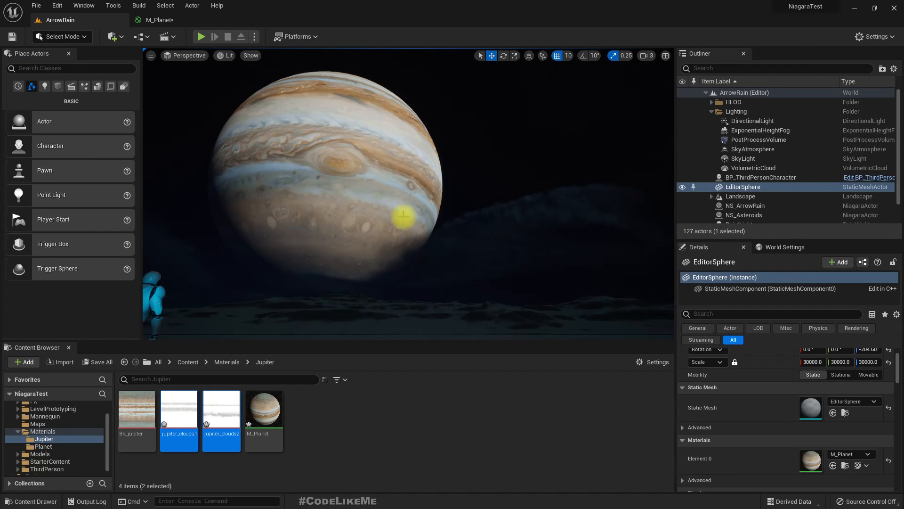
key("F11")
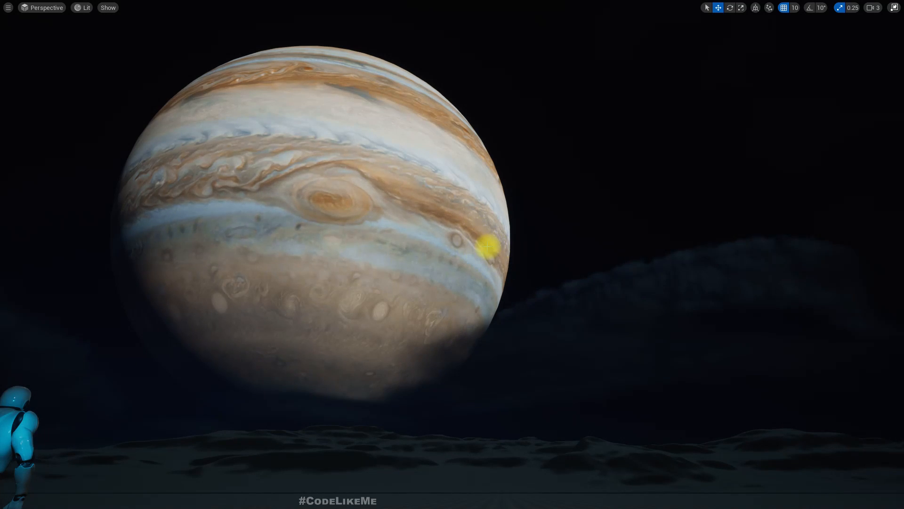
key("F11")
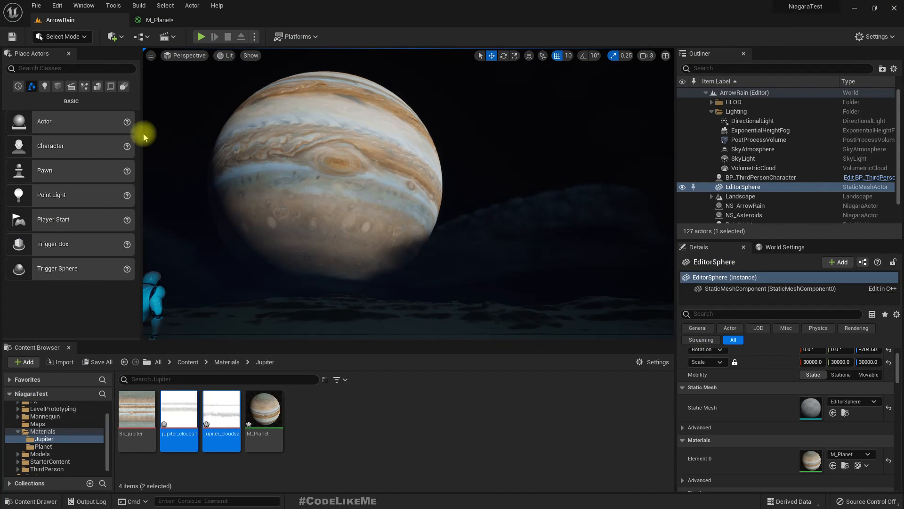
left_click(157, 20)
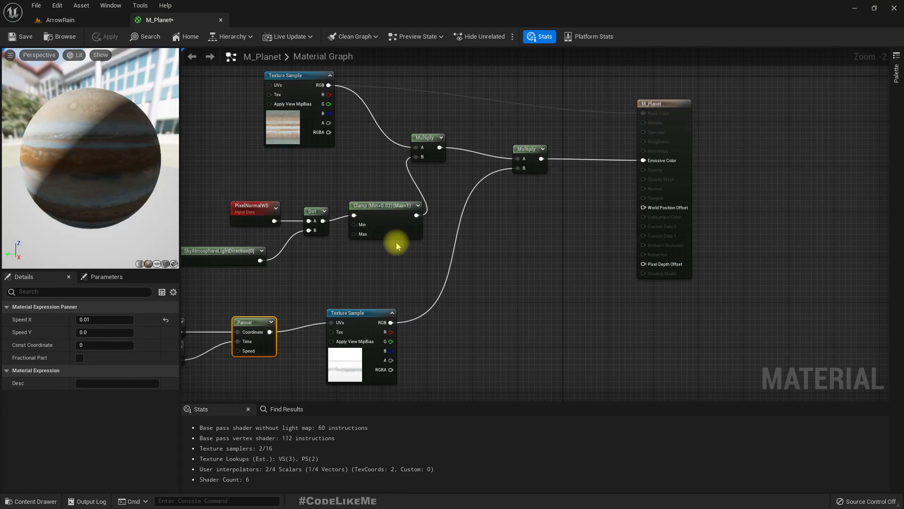
Step: Place the jupiter_clouds1 texture sample directly below the jupiter_clouds2 sample in the M_Planet graph
scroll(397, 241, "up", 3)
left_click_drag(448, 305, 459, 260)
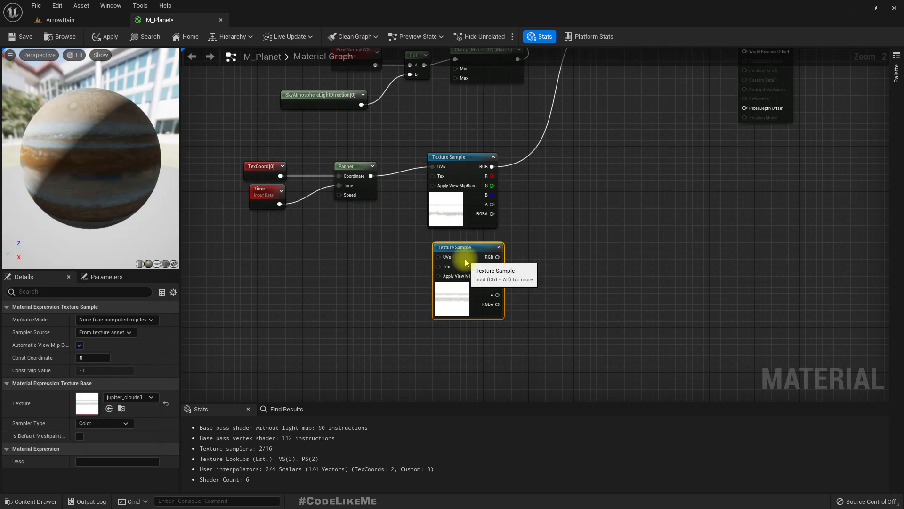
left_click(390, 259)
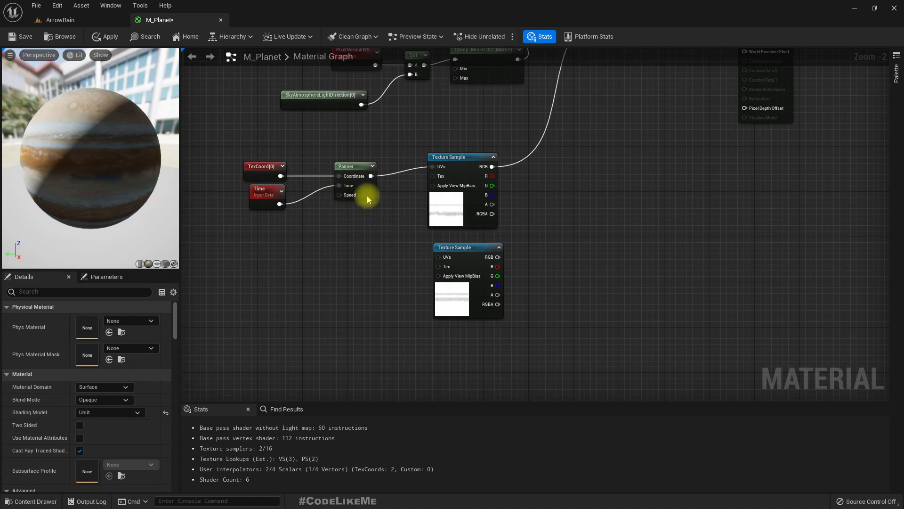
Step: Duplicate the Panner for the jupiter_clouds1 sample's UVs, wire TexCoord and Time into it, and set its Speed X to -0.01
left_click(349, 174)
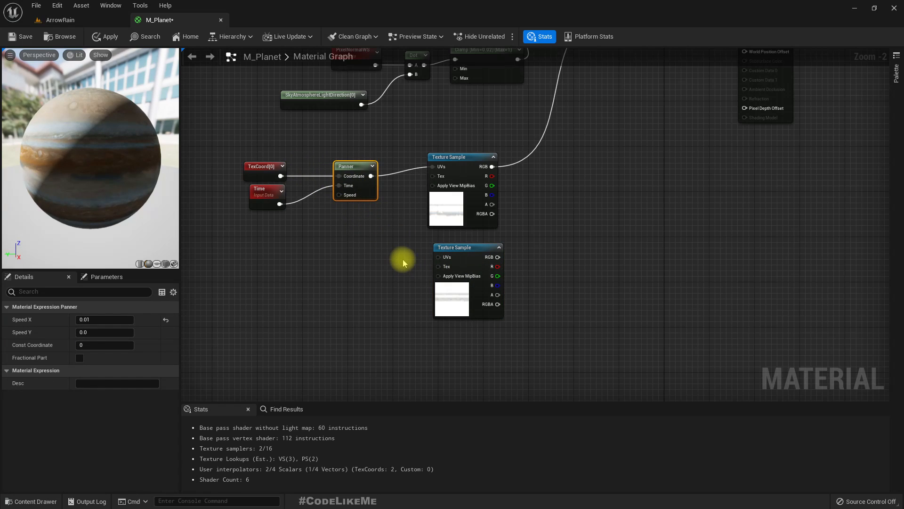
key("ctrl+v")
left_click_drag(414, 262, 439, 257)
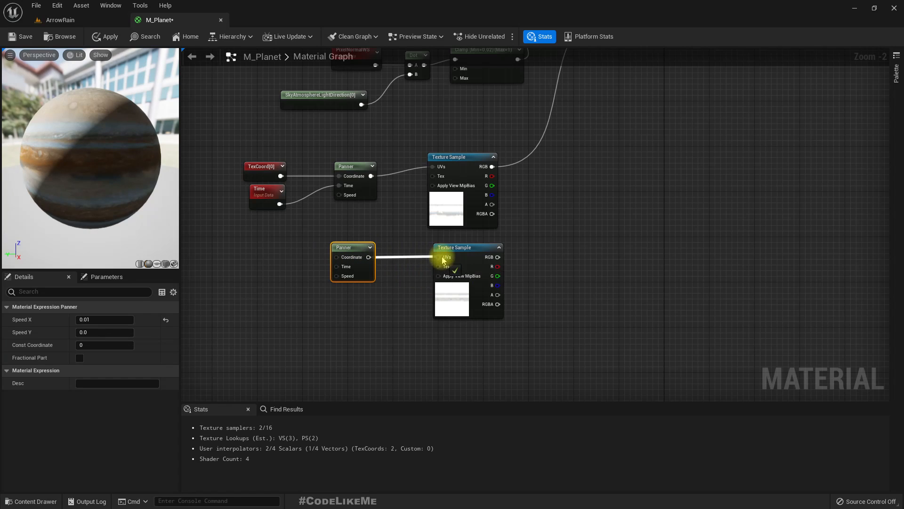
left_click_drag(337, 250, 337, 257)
left_click_drag(279, 203, 355, 271)
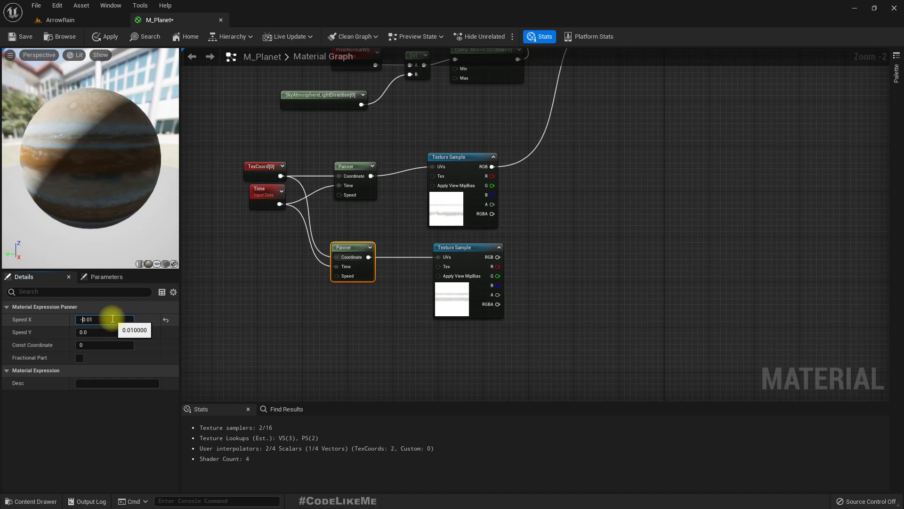
Step: Multiply the last Multiply's output by the jupiter_clouds1 sample's RGB and feed the new Multiply's result into Emissive Color
right_click_drag(592, 187, 520, 273)
scroll(574, 229, "down", 1)
mouse_move(549, 91)
left_mouse_down()
mouse_move(521, 92)
mouse_move(552, 99)
left_mouse_up()
type("*")
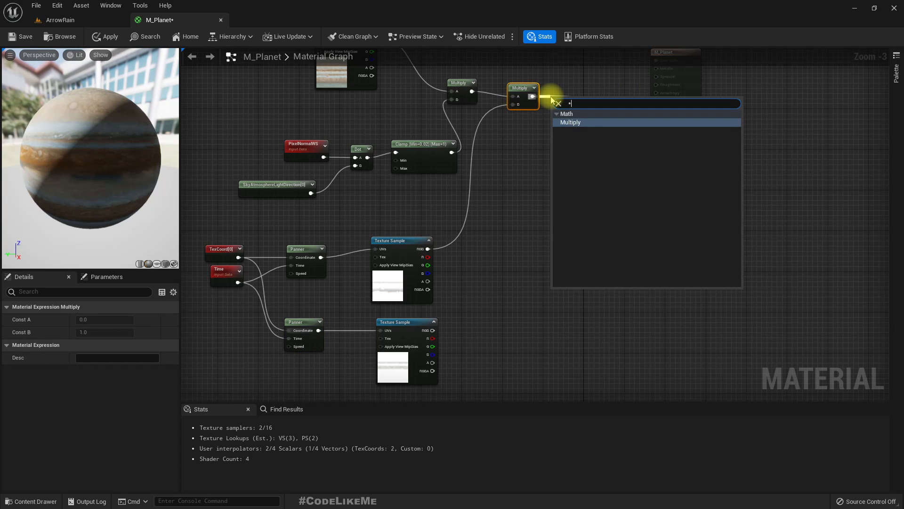
key("Return")
left_click_drag(430, 331, 656, 101)
left_click_drag(571, 101, 584, 92)
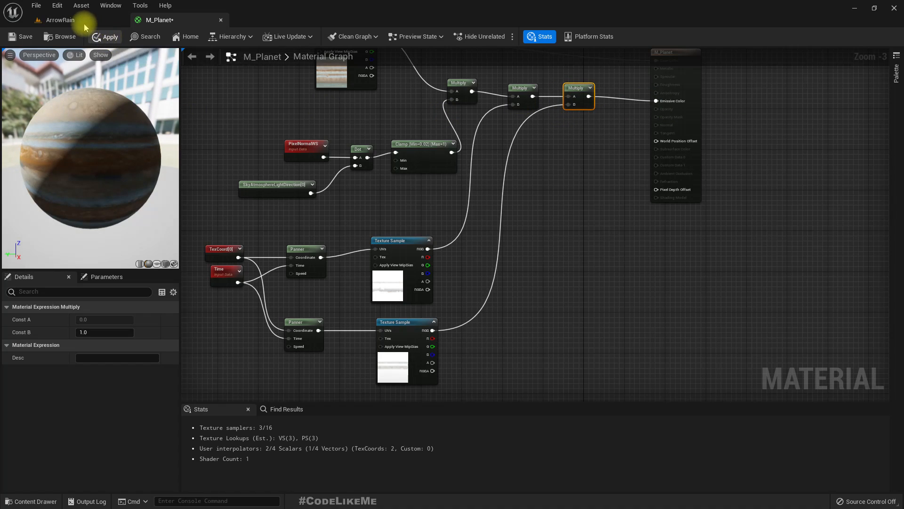
Step: Apply the material changes and examine both moving cloud layers on the planet in the fullscreen ArrowRain viewport
left_click(105, 37)
left_click(77, 19)
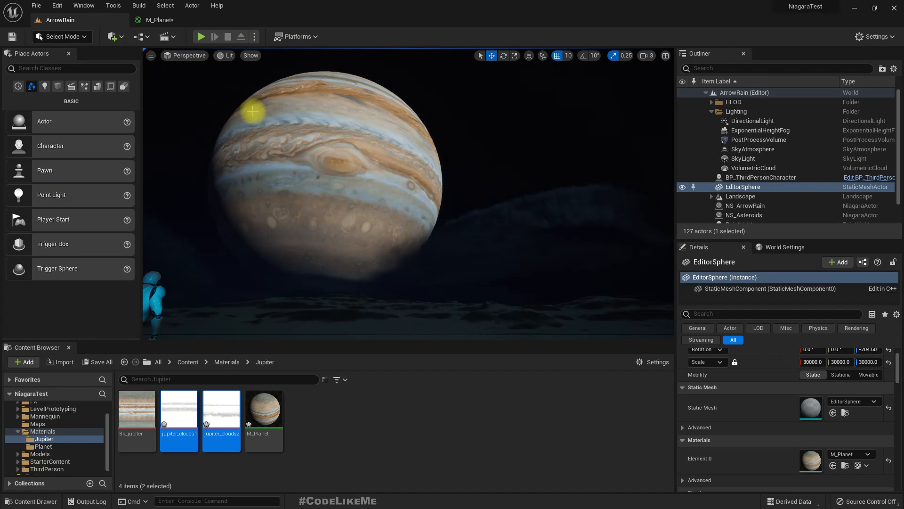
right_click_drag(366, 161, 368, 167)
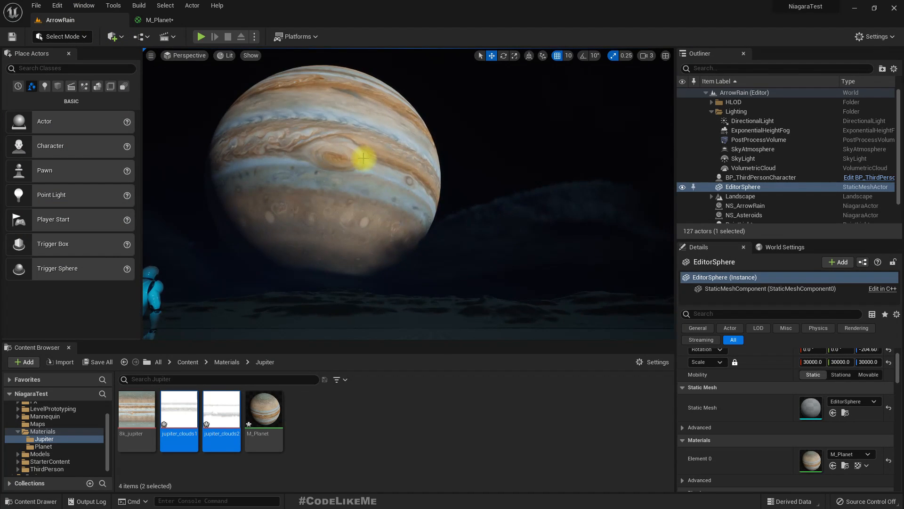
key("F11")
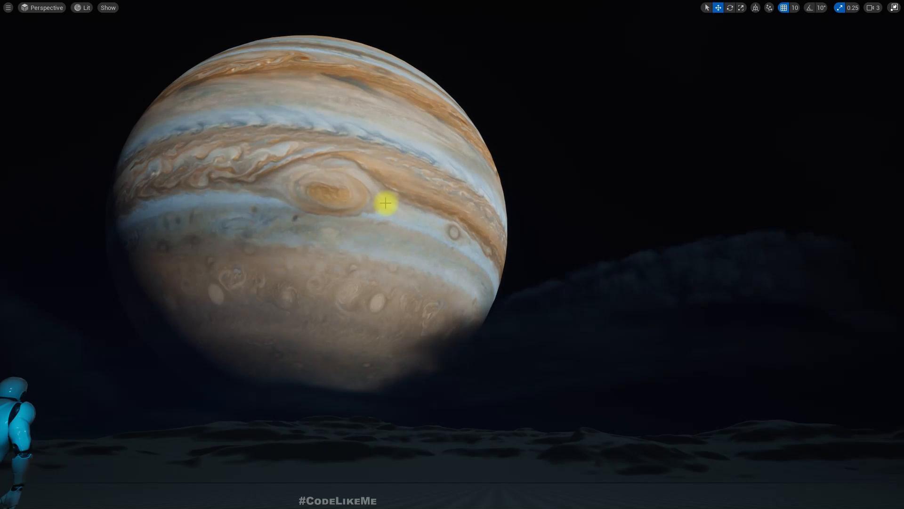
key("F11")
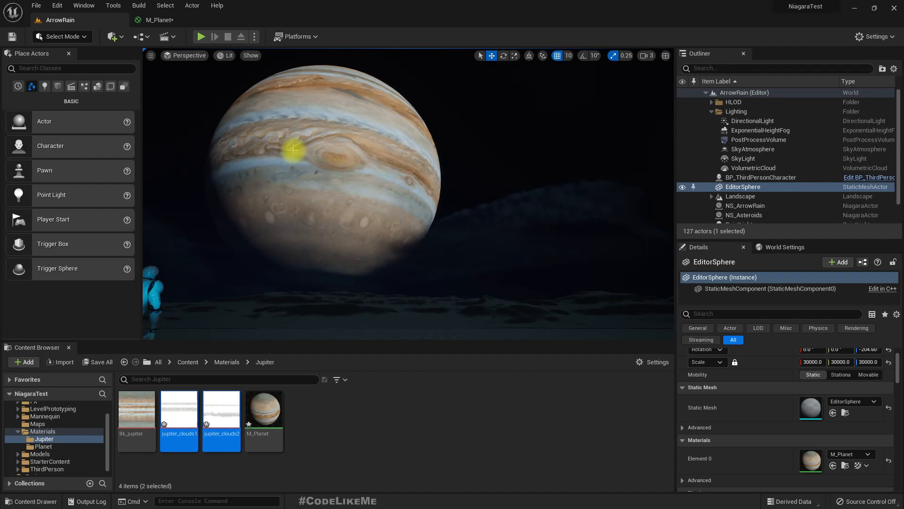
Step: Add a Panner node to the UVs input of the base planet texture sample in the M_Planet graph
left_click(158, 20)
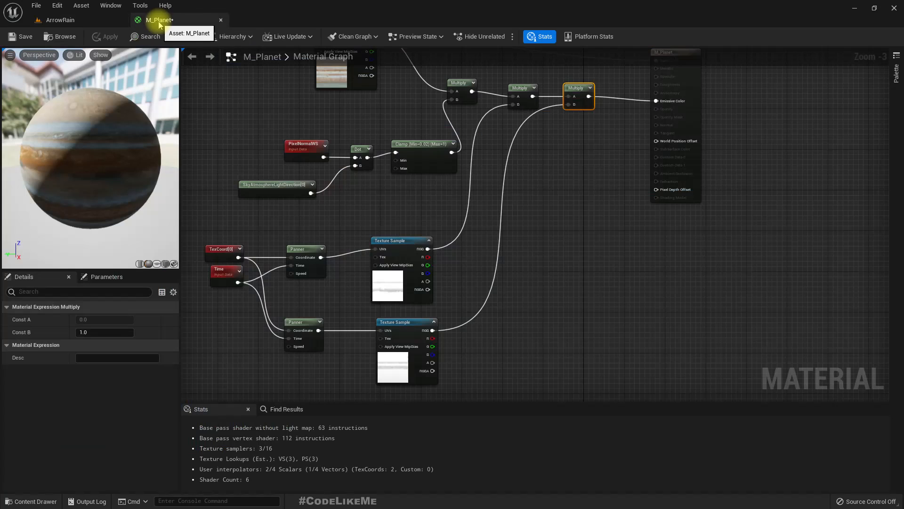
right_click_drag(405, 201, 473, 301)
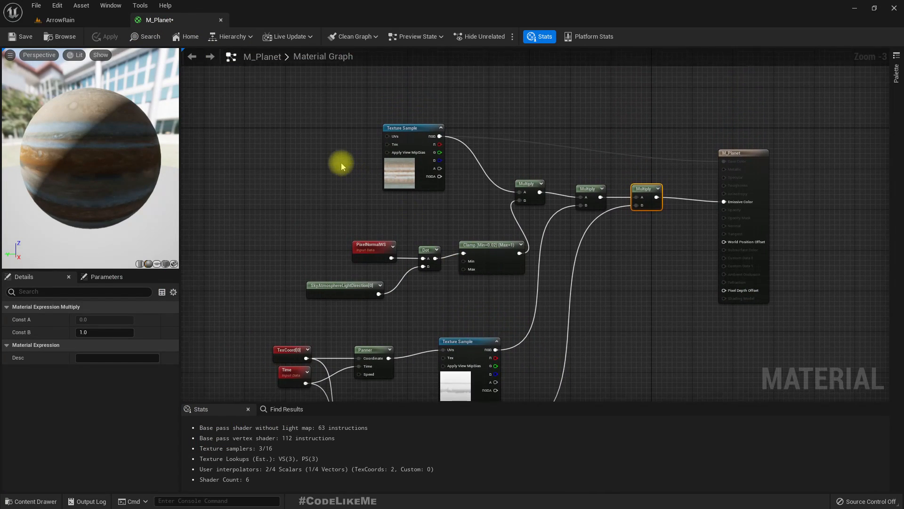
right_click_drag(341, 162, 402, 124)
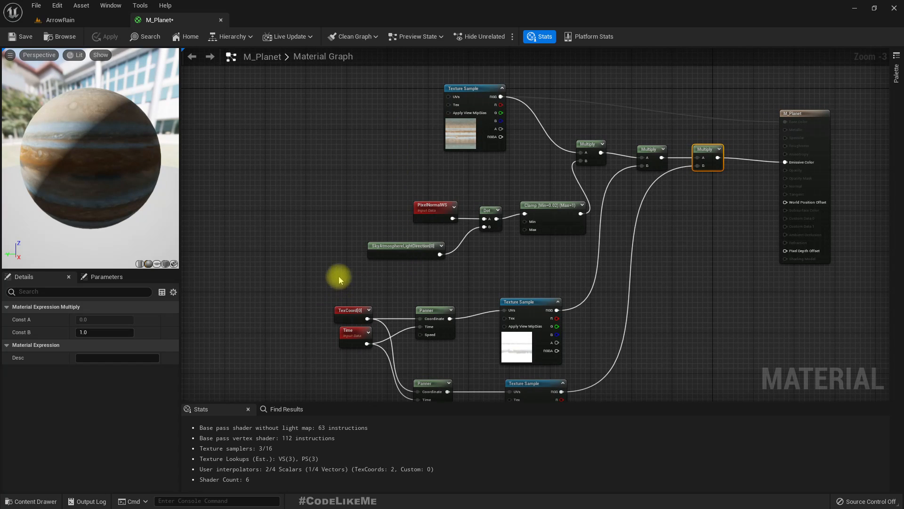
right_click_drag(341, 280, 361, 251)
left_click_drag(354, 276, 457, 317)
right_click_drag(336, 111, 344, 209)
scroll(440, 171, "up", 3)
left_click_drag(492, 172, 373, 160)
type("panner")
key("Return")
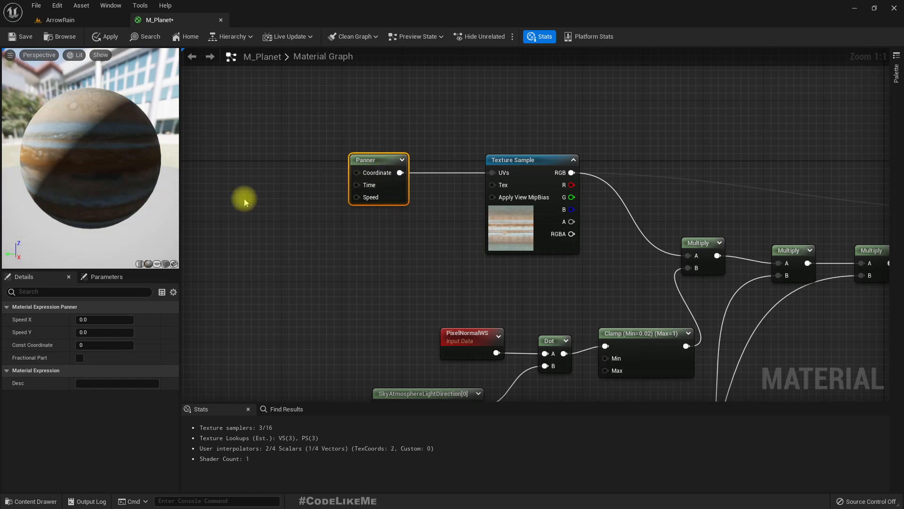
Step: Feed the base texture's Panner with a new TexCoord node for Coordinate and a new Time node for Time
right_click_drag(261, 212, 297, 224)
left_click_drag(395, 186, 245, 169)
type("texcoord")
key("Return")
right_click_drag(292, 270, 327, 269)
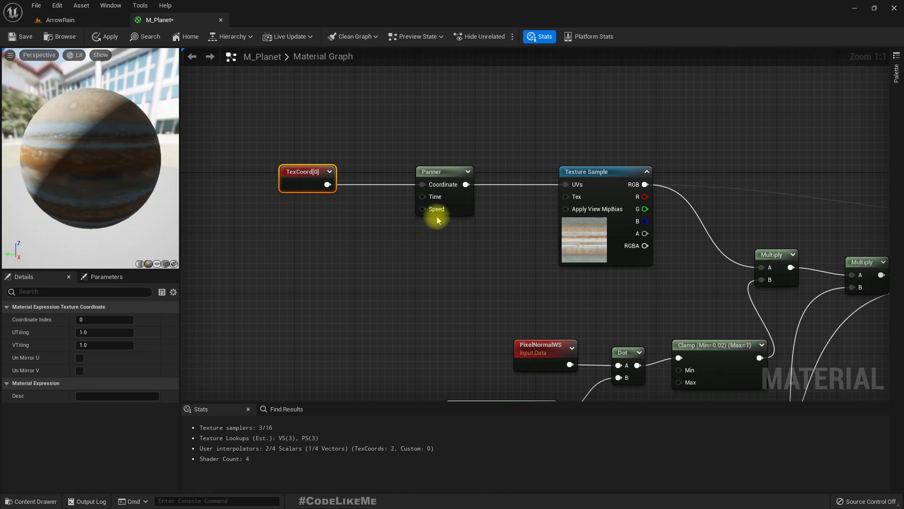
left_click_drag(432, 201, 331, 249)
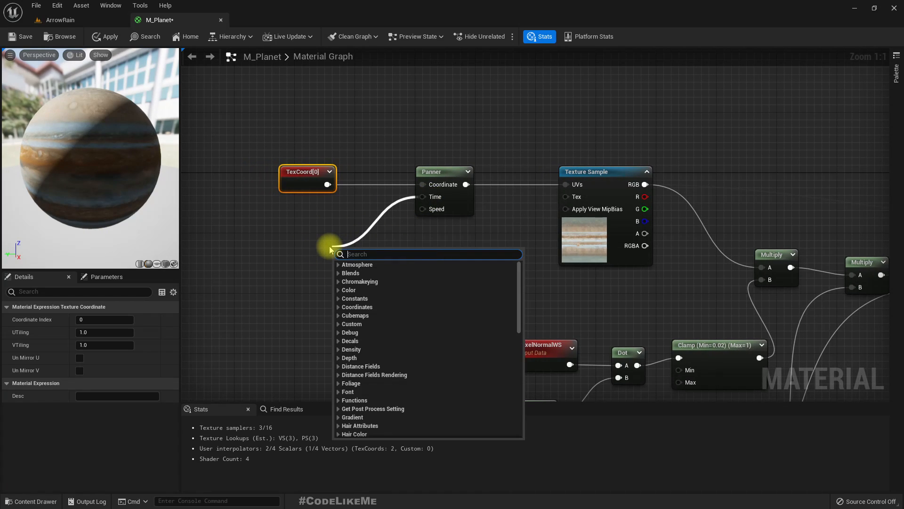
type("time")
key("Return")
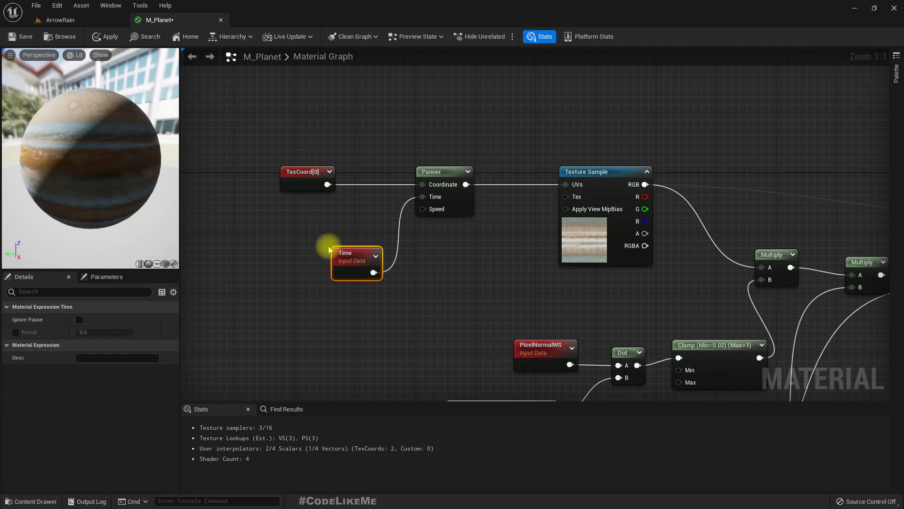
left_click_drag(348, 252, 334, 246)
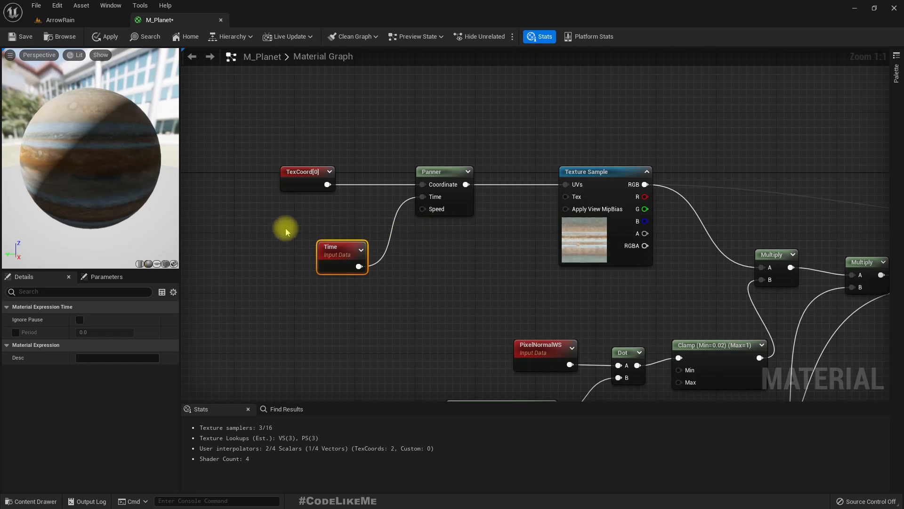
Step: Set the base texture Panner's Speed X to 0.1
left_click(453, 196)
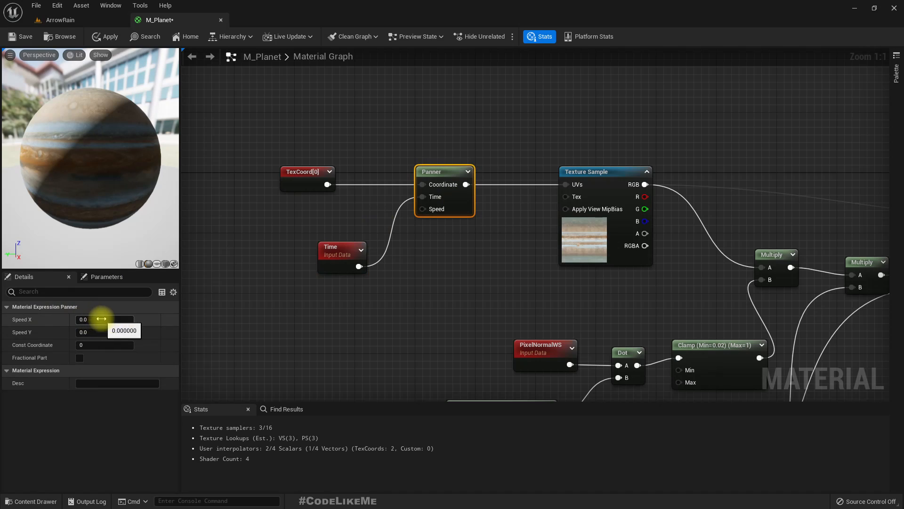
type("0.1")
key("Return")
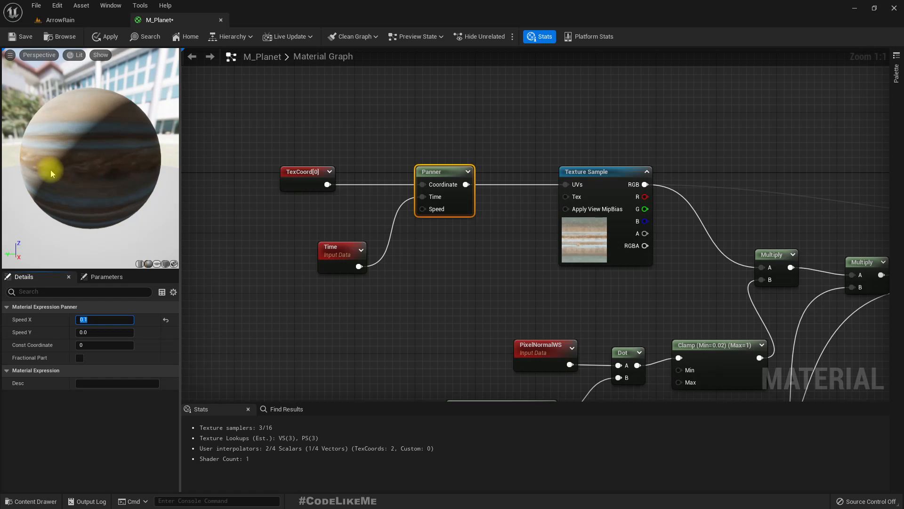
Step: Insert a Sine node between the Time node and the Time input of the base texture's Panner
mouse_move(342, 256)
left_mouse_down()
mouse_move(302, 239)
mouse_move(289, 256)
mouse_move(351, 252)
left_mouse_up()
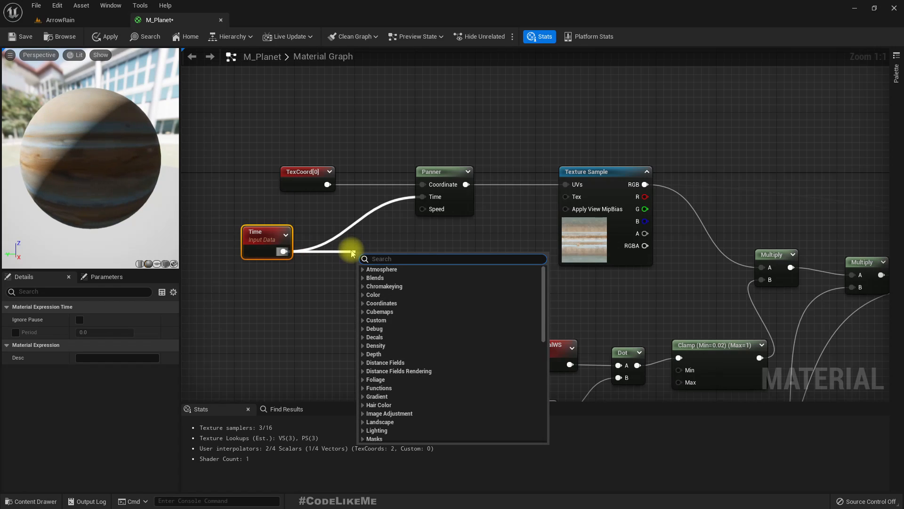
type("sin")
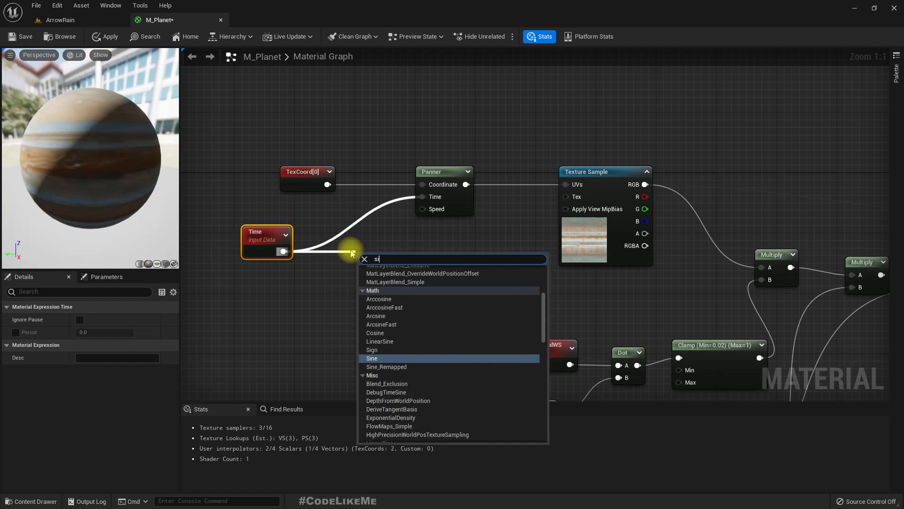
key("BackSpace")
key("BackSpace")
key("BackSpace")
type("cos")
key("BackSpace")
key("BackSpace")
key("BackSpace")
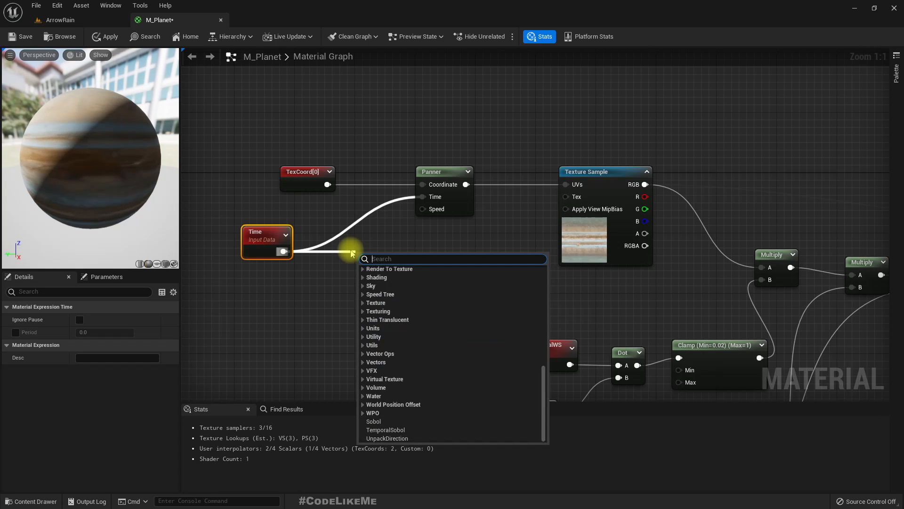
type("sin")
key("Return")
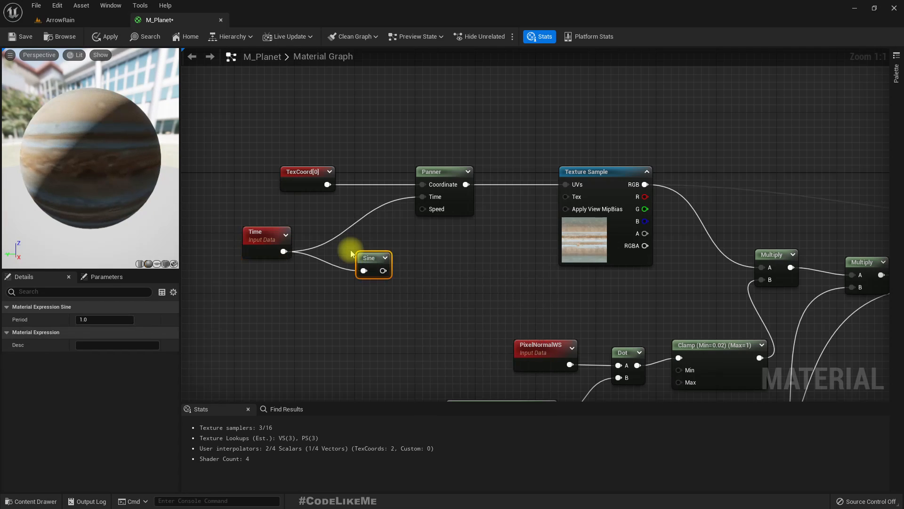
left_click_drag(383, 271, 429, 197)
left_click_drag(374, 259, 349, 242)
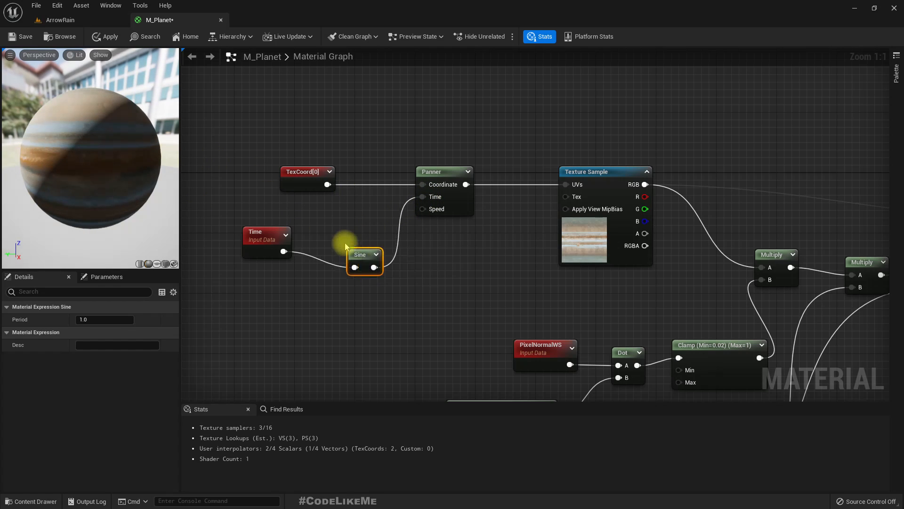
Step: Orbit the material preview, apply the changes and inspect the planet in the ArrowRain level
left_click_drag(79, 151, 117, 151)
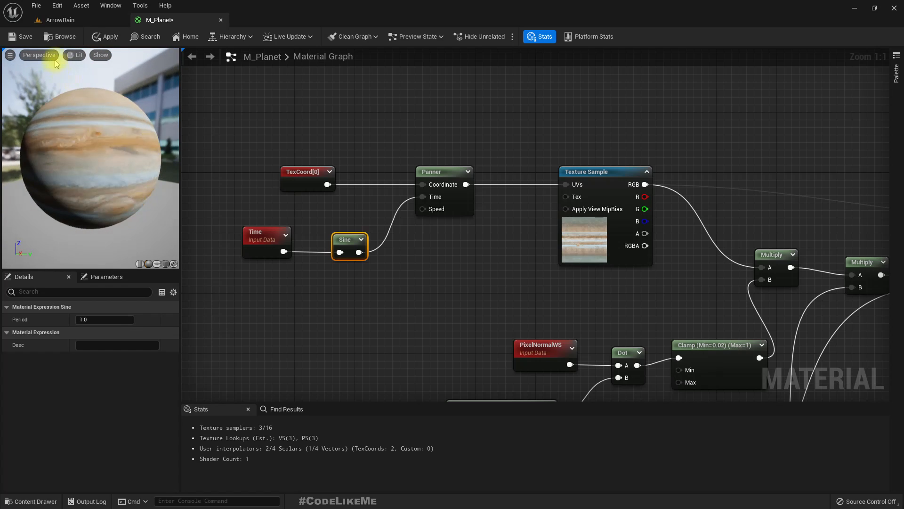
left_click(107, 36)
left_click(71, 20)
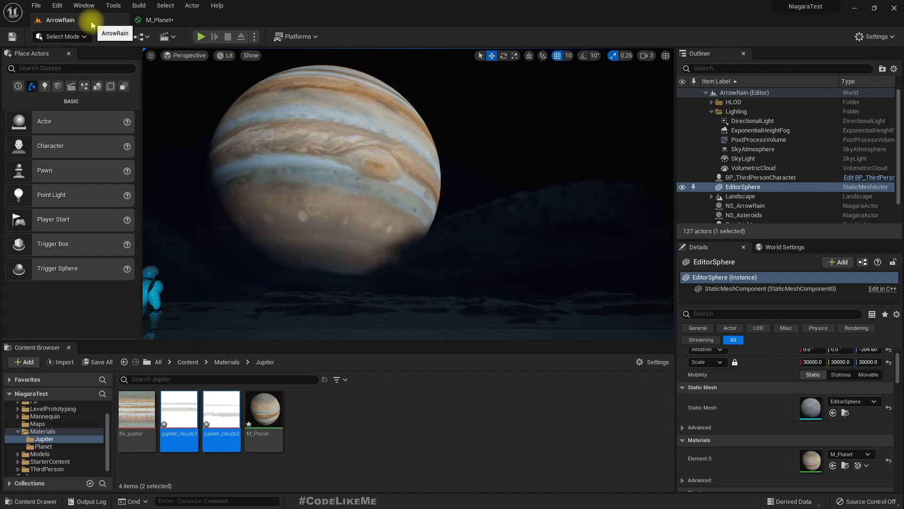
right_click_drag(301, 141, 267, 140)
Step: Move the Time node farther away from the Sine node in the M_Planet graph
left_click(159, 20)
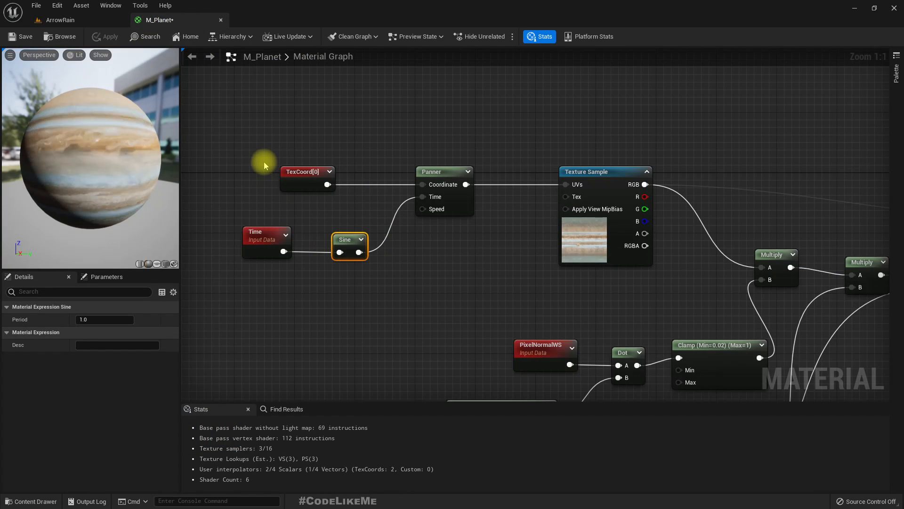
right_click_drag(297, 284, 320, 283)
left_click_drag(297, 242, 273, 237)
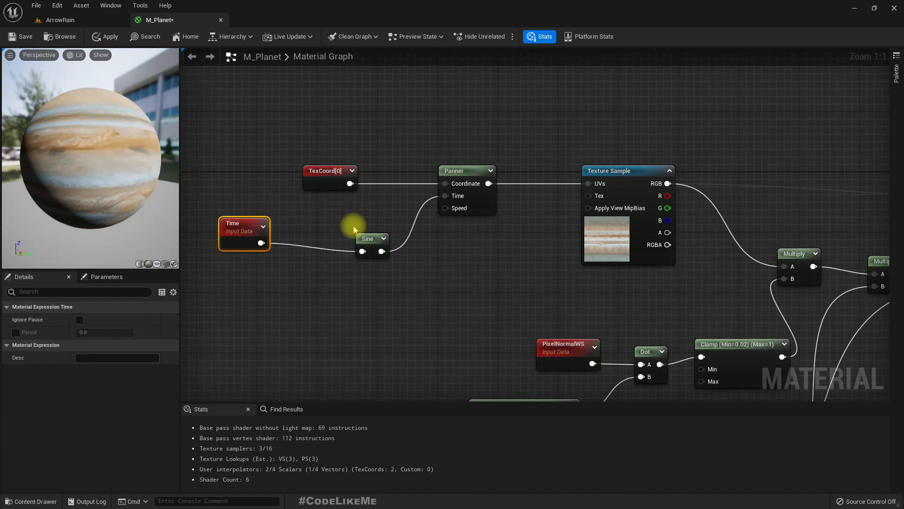
Step: Set the base texture Panner's Speed X to 0.04
left_click(478, 196)
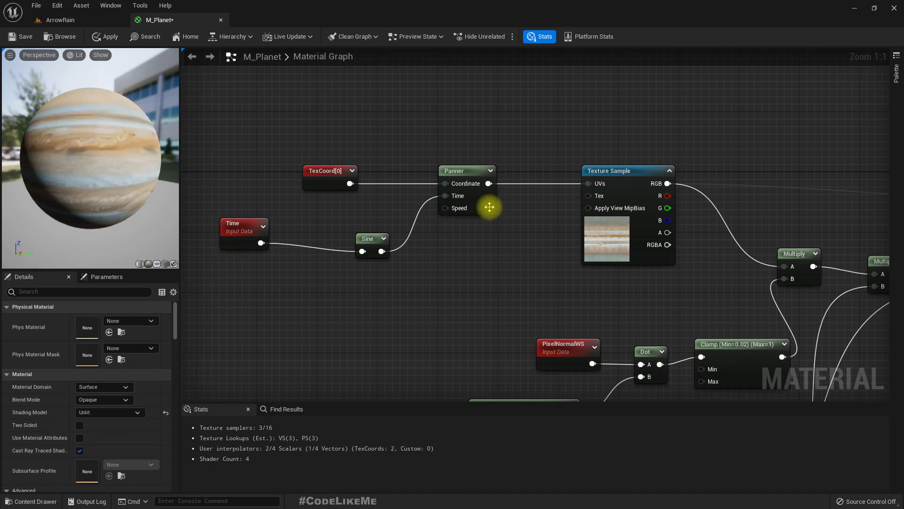
left_click(488, 205)
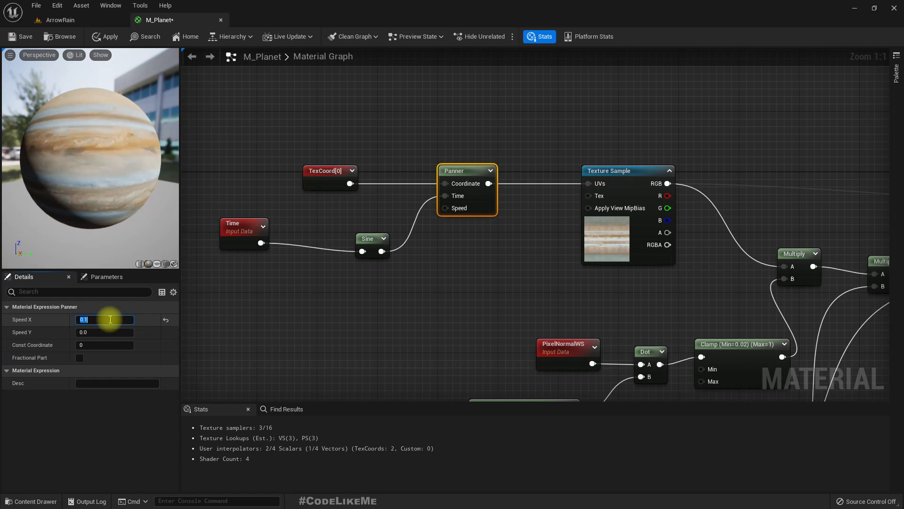
left_click(53, 20)
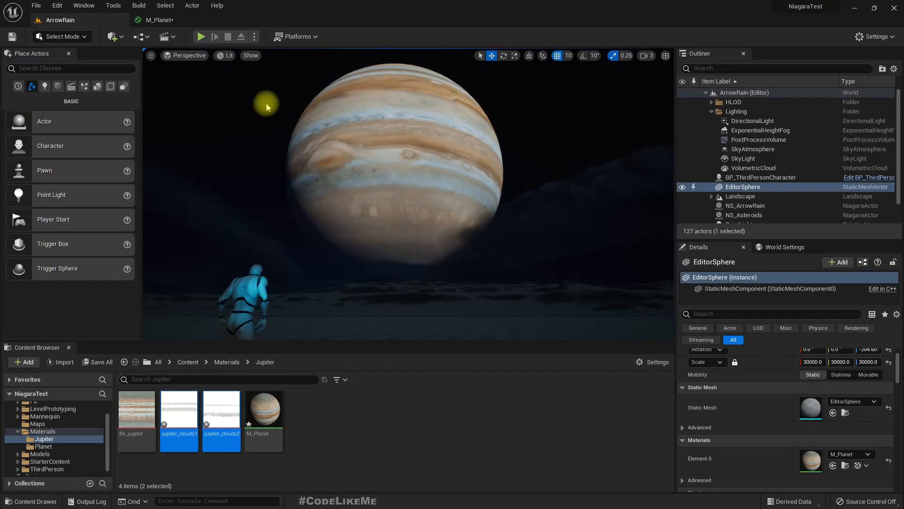
left_click(158, 20)
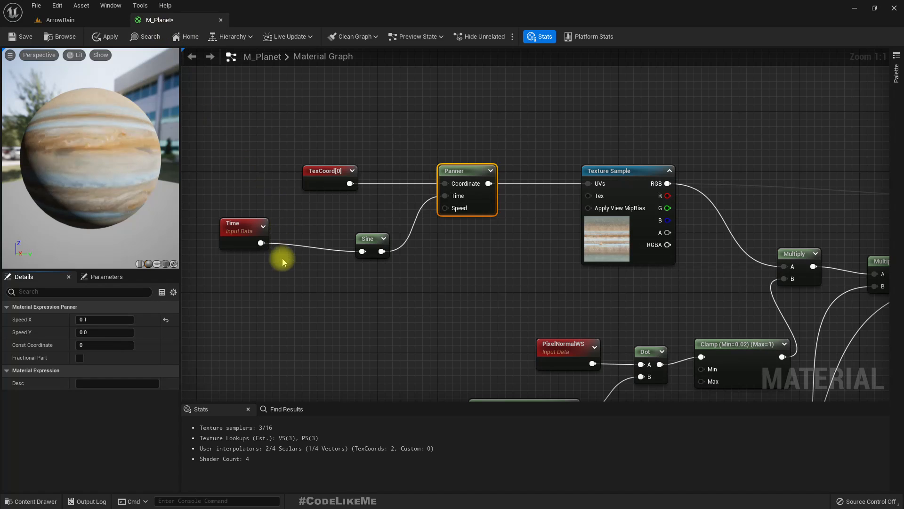
left_click(97, 320)
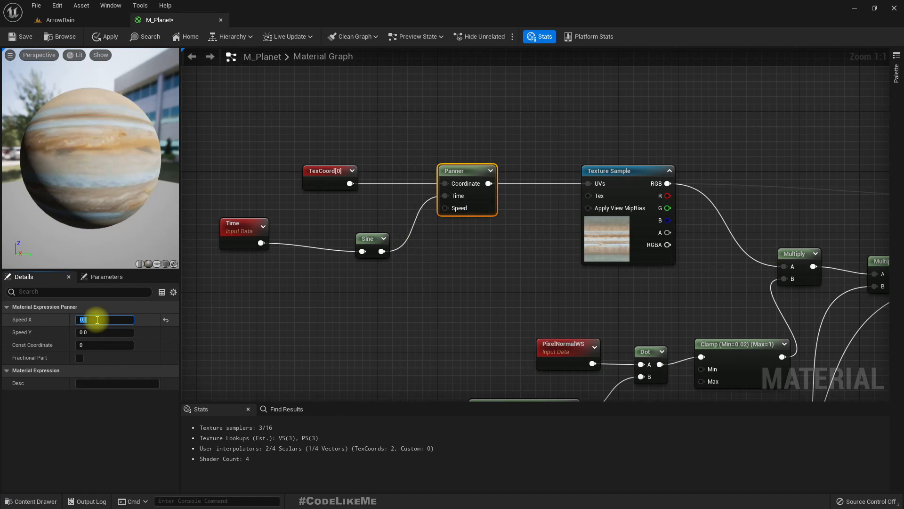
type("04")
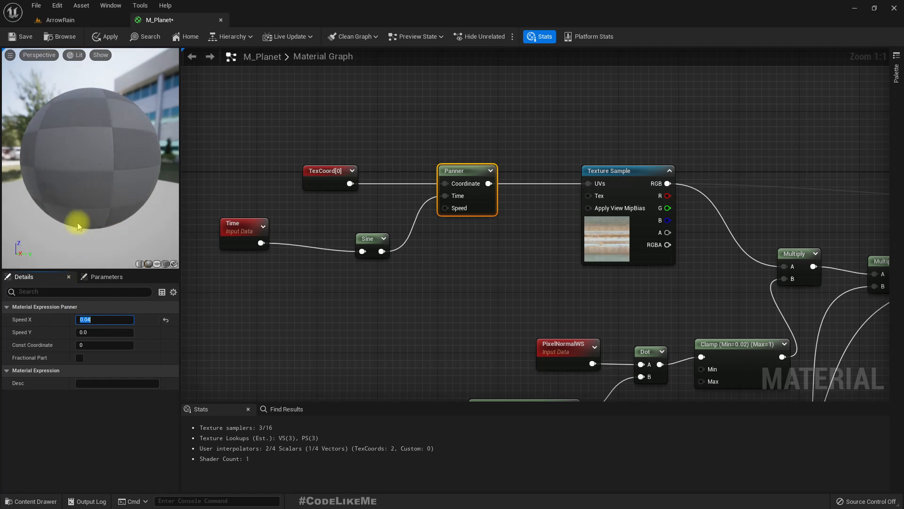
Step: Apply the M_Planet material changes and inspect the planet's motion in the ArrowRain level
left_click(56, 20)
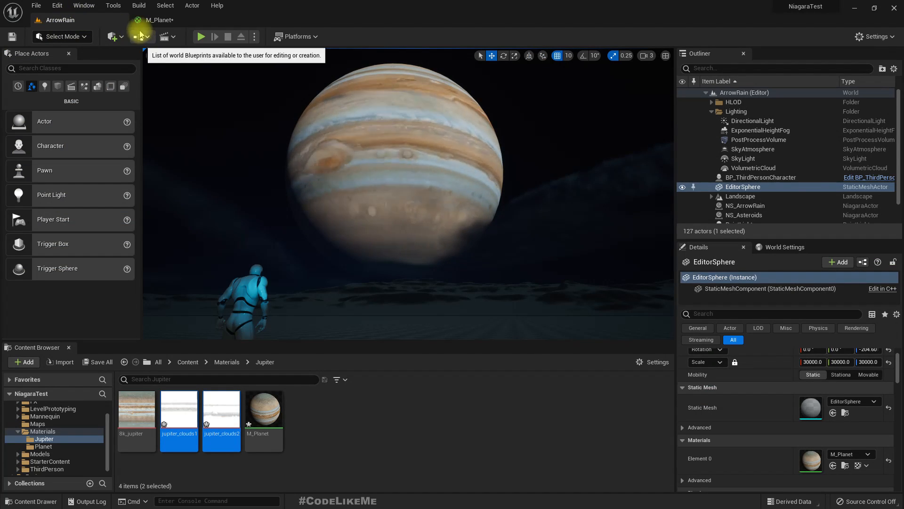
left_click(174, 22)
left_click(103, 37)
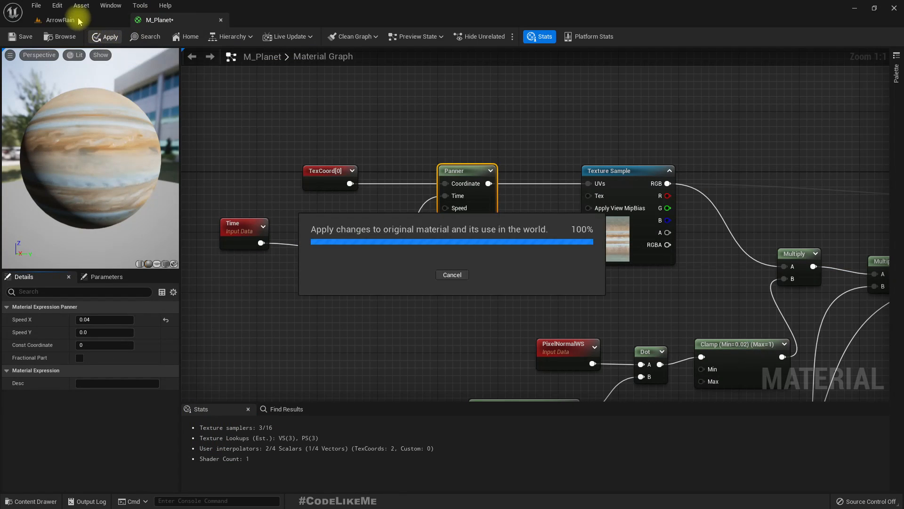
left_click(79, 20)
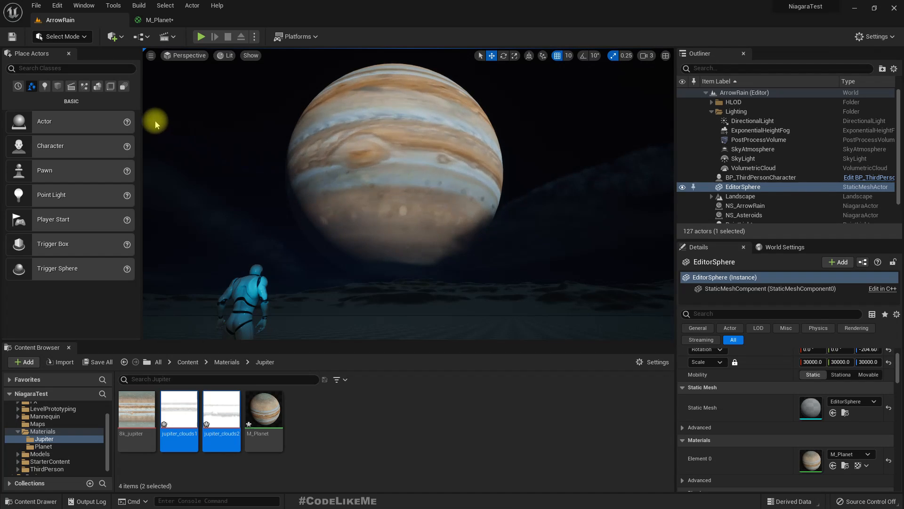
Step: Insert a Multiply node between the Time and Sine nodes of the base texture's Panner in M_Planet
left_click(163, 20)
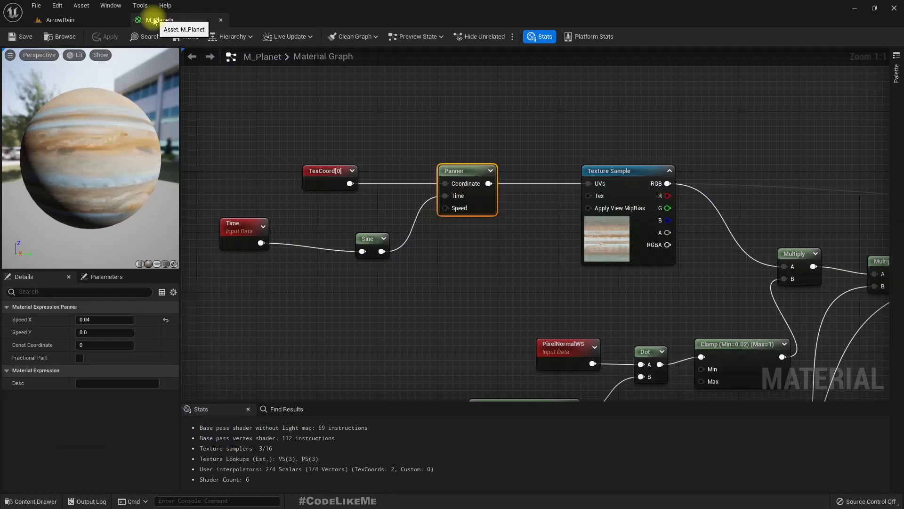
left_click_drag(246, 232, 273, 254)
type("multiply")
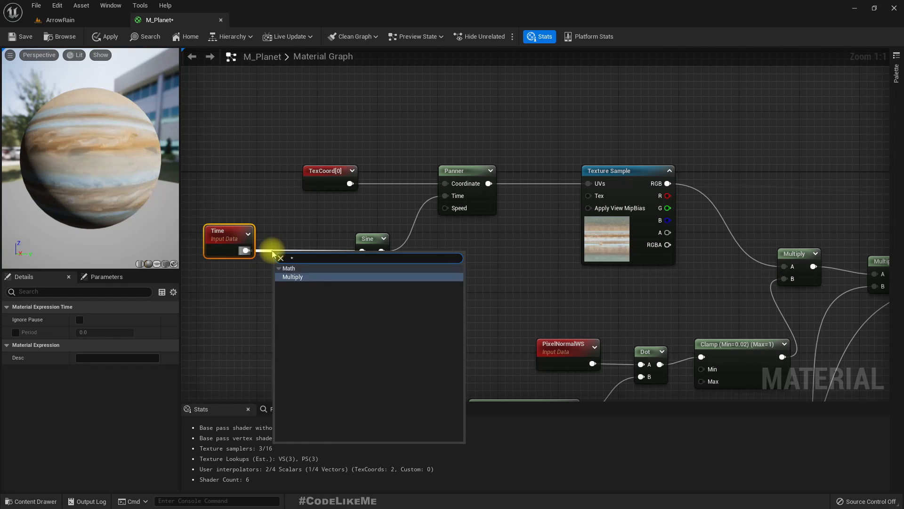
key("Return")
left_click_drag(322, 275, 363, 251)
left_click_drag(303, 257, 310, 238)
Step: Set the new Multiply node's Const B to 0.01, then apply the material and check the planet in the level
left_click(129, 332)
type("0.01")
key("Return")
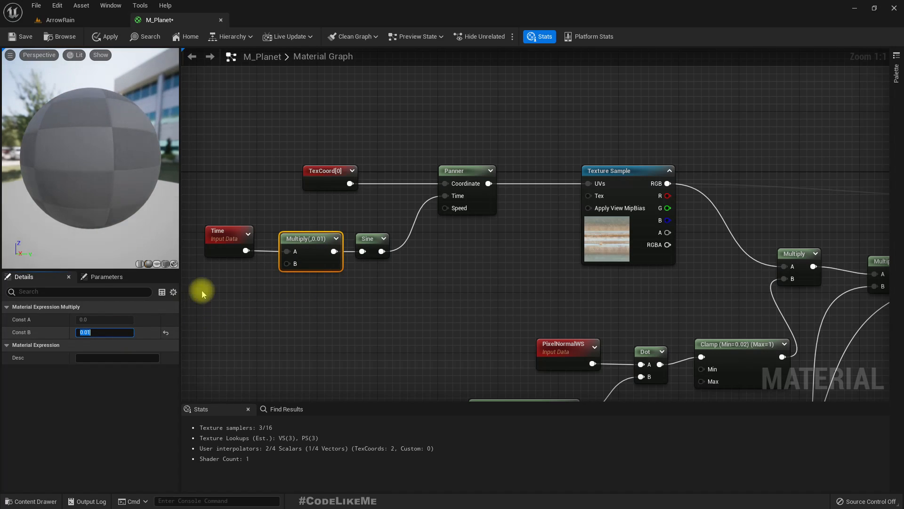
left_click(115, 39)
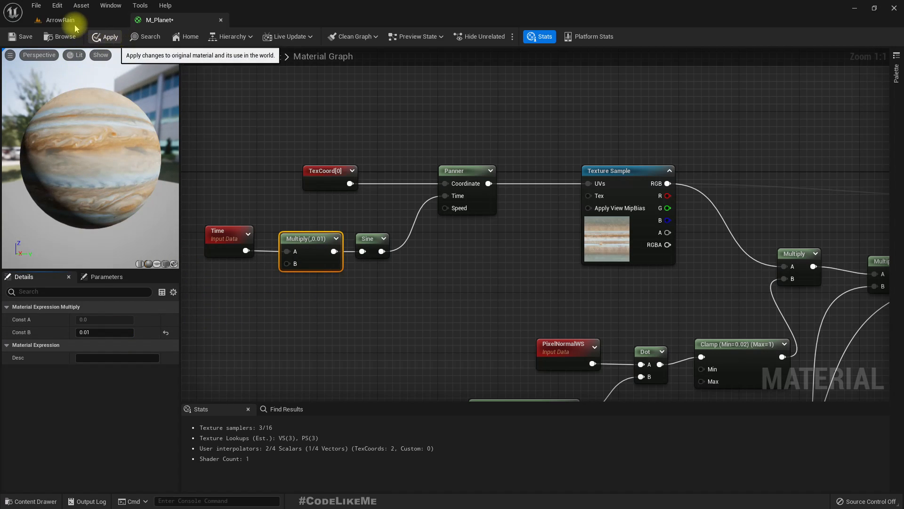
left_click(74, 23)
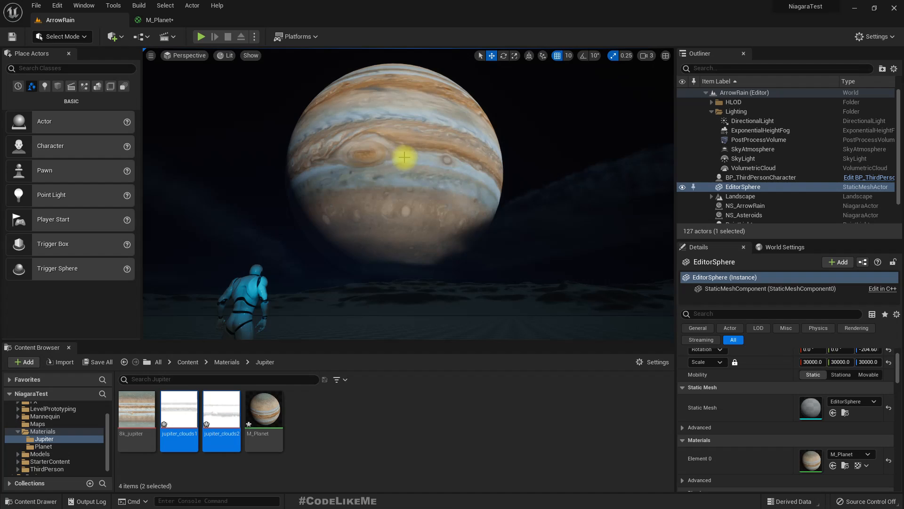
Step: Try a Const B of 0.05 on the Time Multiply node, applying it to check the planet in the level
left_click(160, 22)
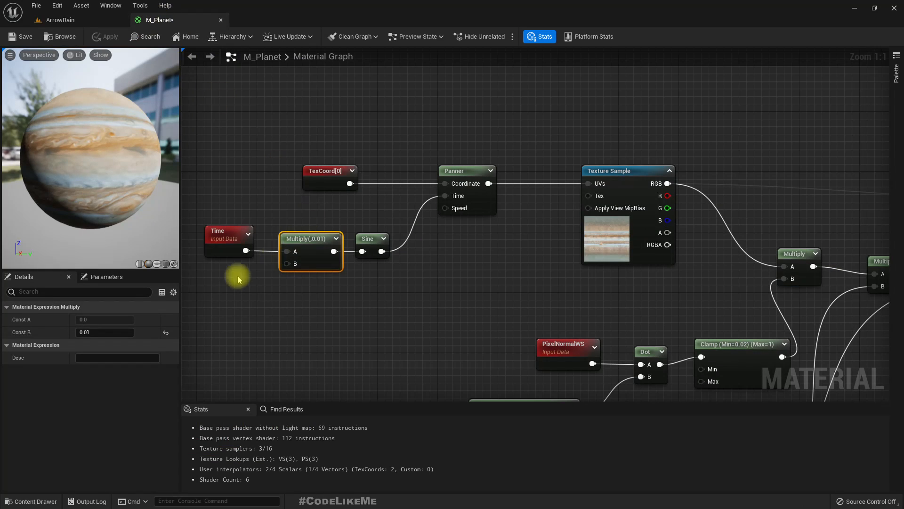
left_click(102, 331)
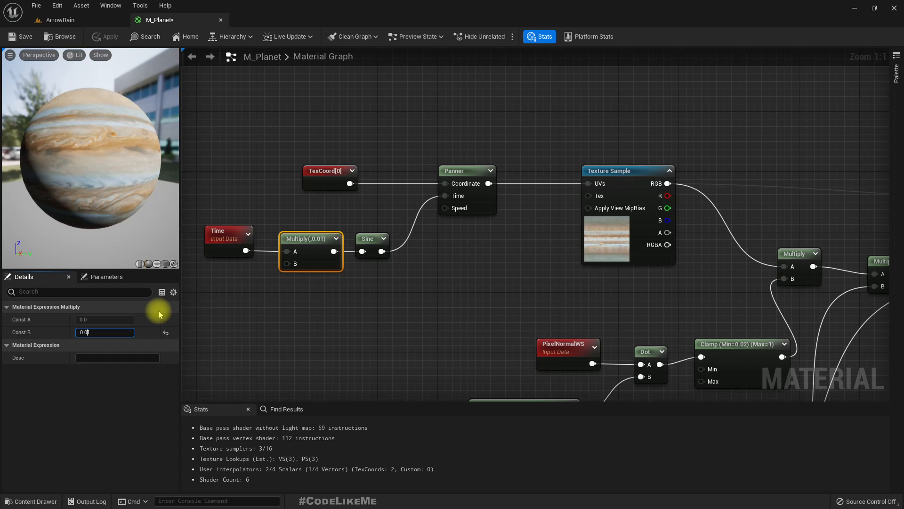
key("Return")
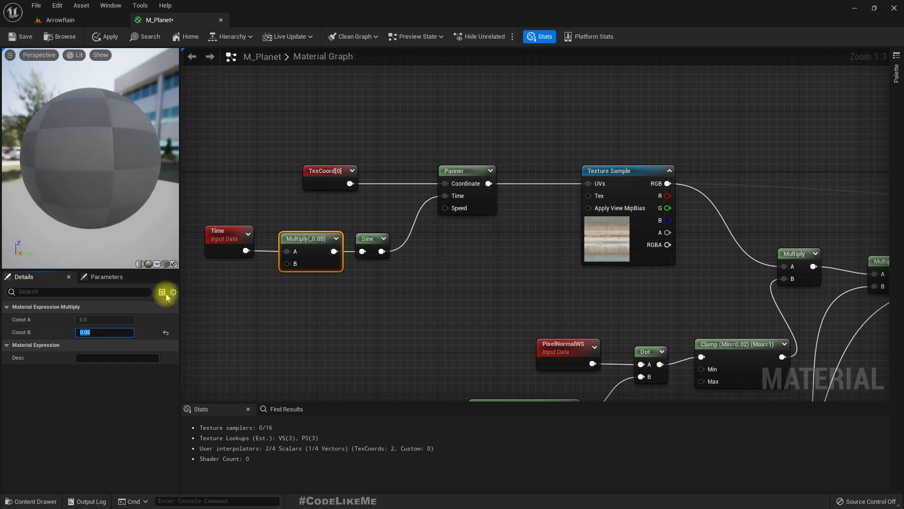
left_click(110, 36)
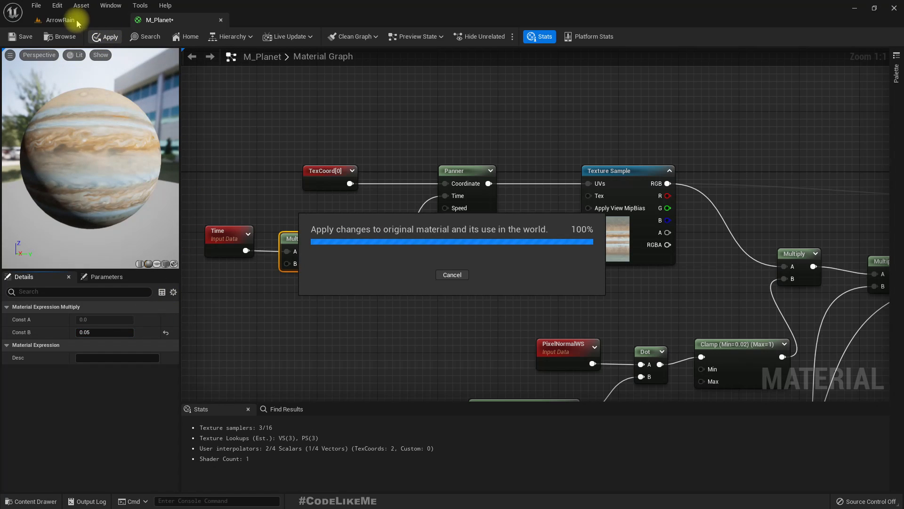
left_click(76, 21)
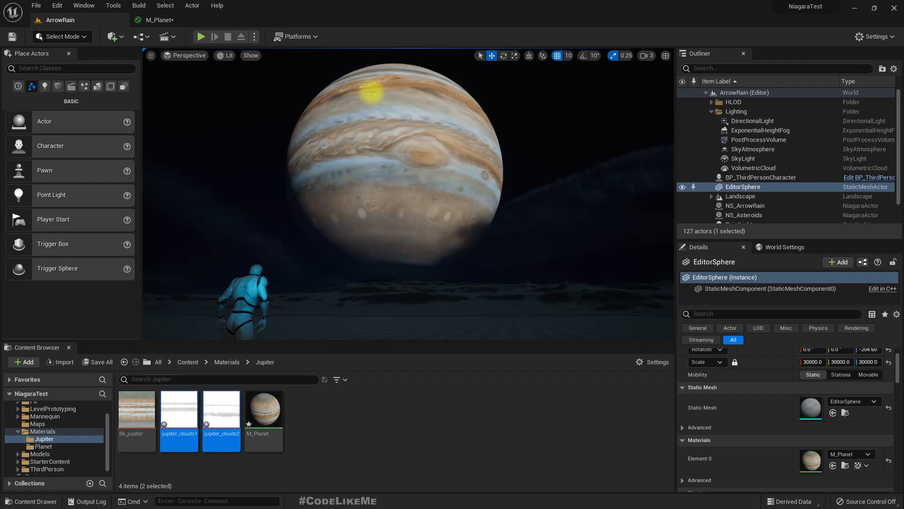
Step: Try a Const B of 0.02 on the Time Multiply node and preview the applied material on the level's planet
left_click(159, 20)
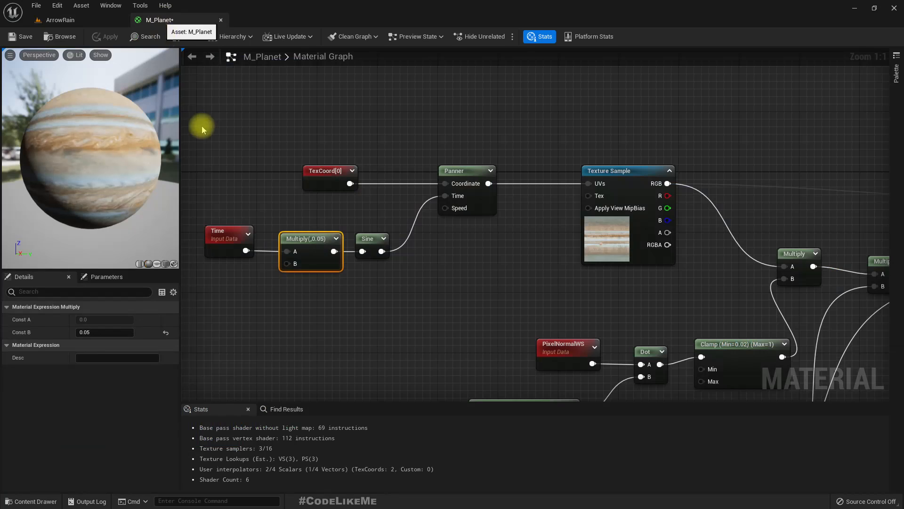
left_click(116, 333)
type("0.02")
key("Return")
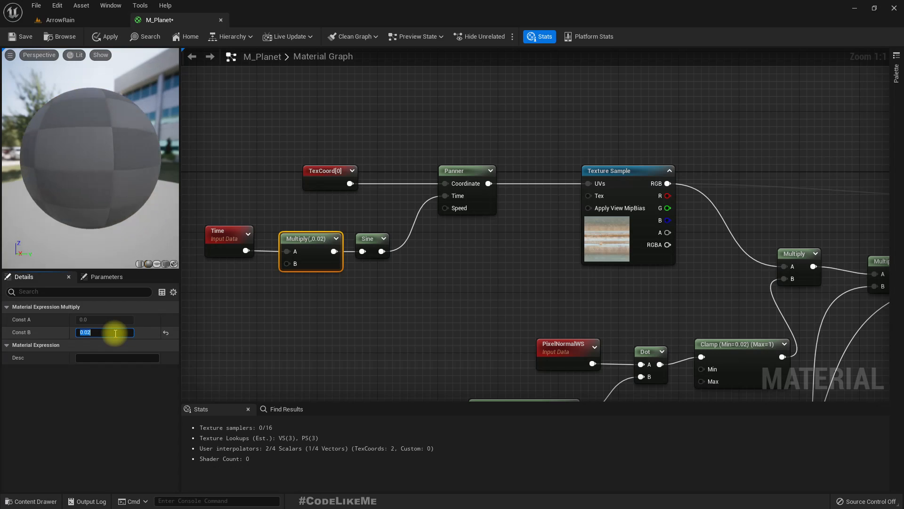
left_click(109, 38)
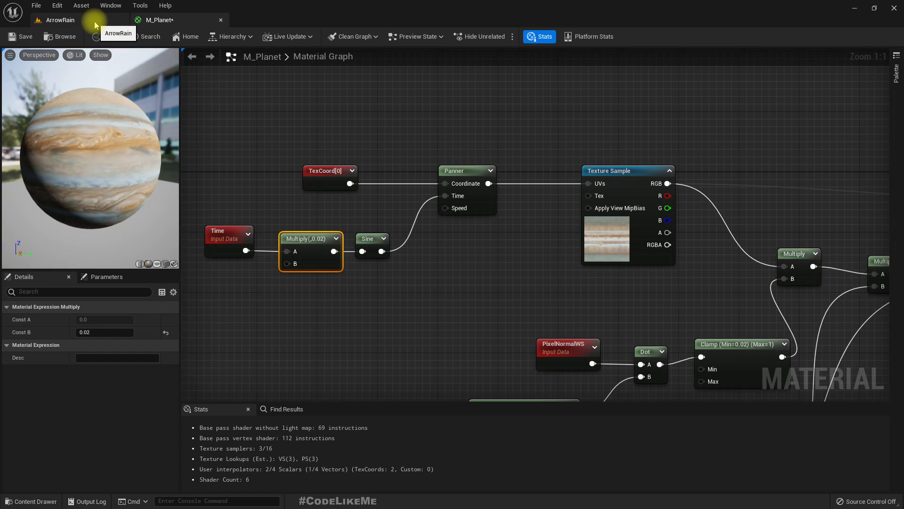
left_click(94, 25)
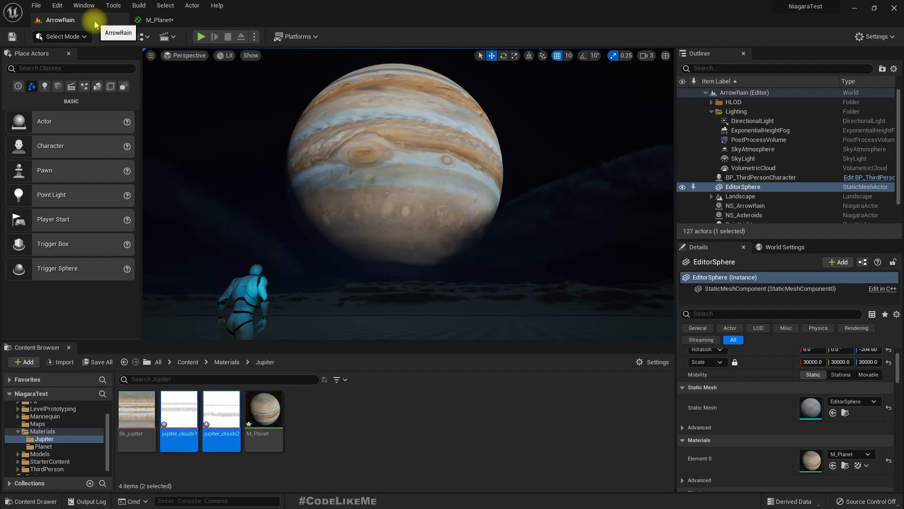
Step: Set the Const B of the Multiply node between Time and Sine back to 0.01
left_click(158, 20)
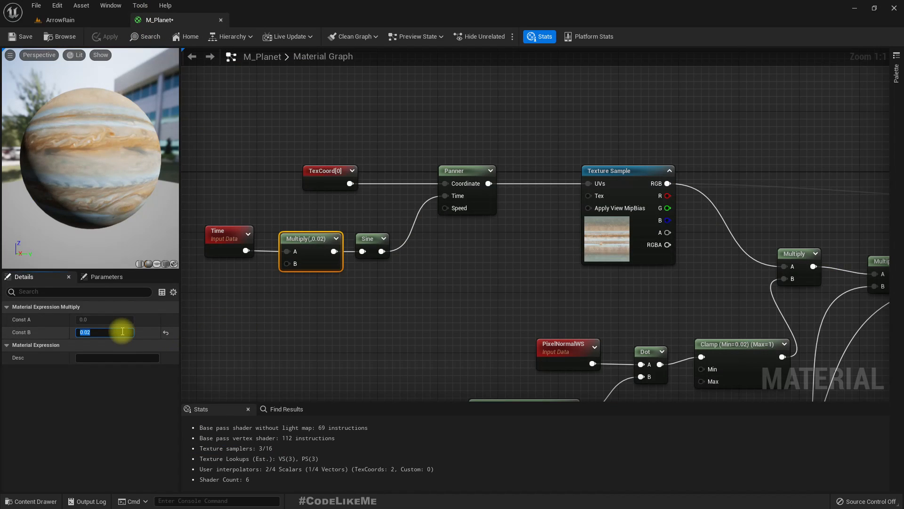
left_click(123, 331)
type("0.01")
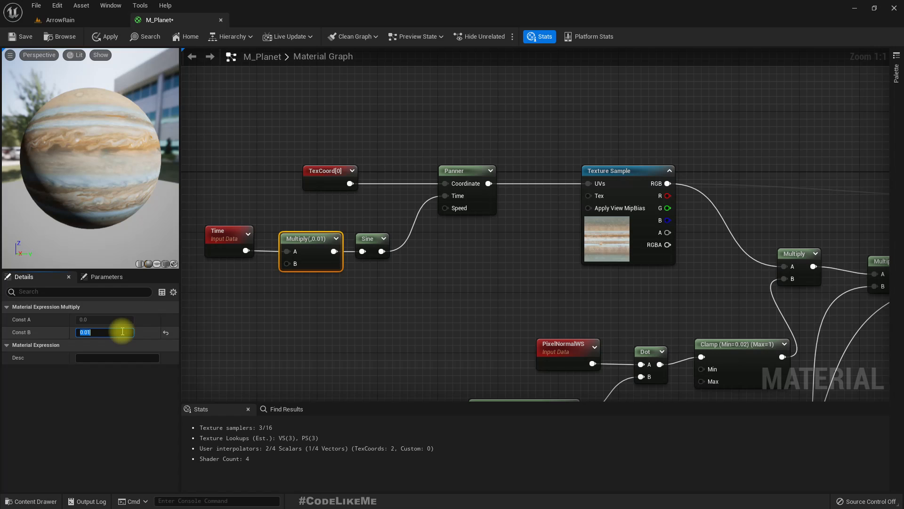
key("Return")
Step: Examine the animated planet in the ArrowRain level with the viewport in full screen
left_click(83, 21)
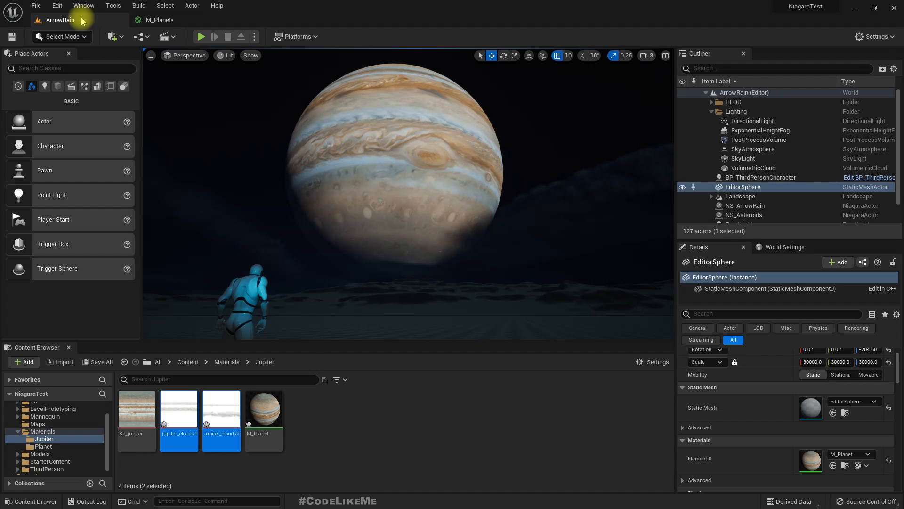
right_click_drag(568, 154, 573, 155)
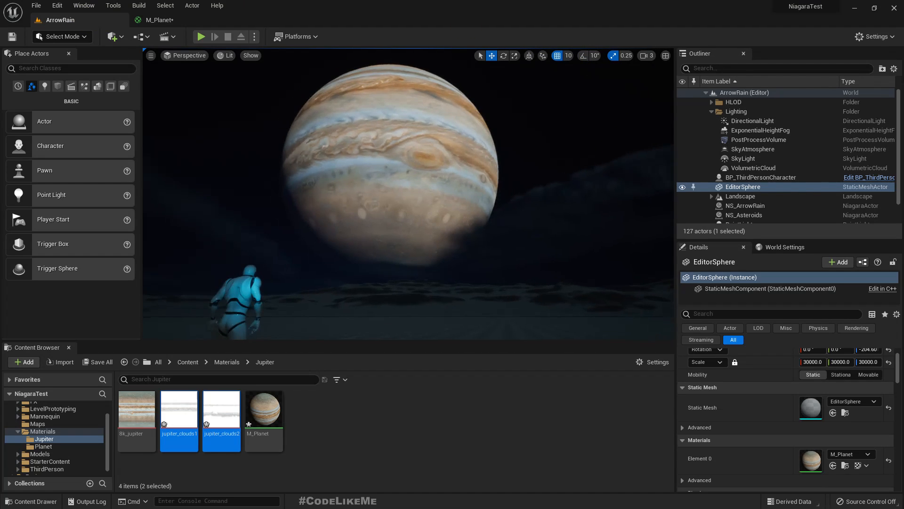
key("F11")
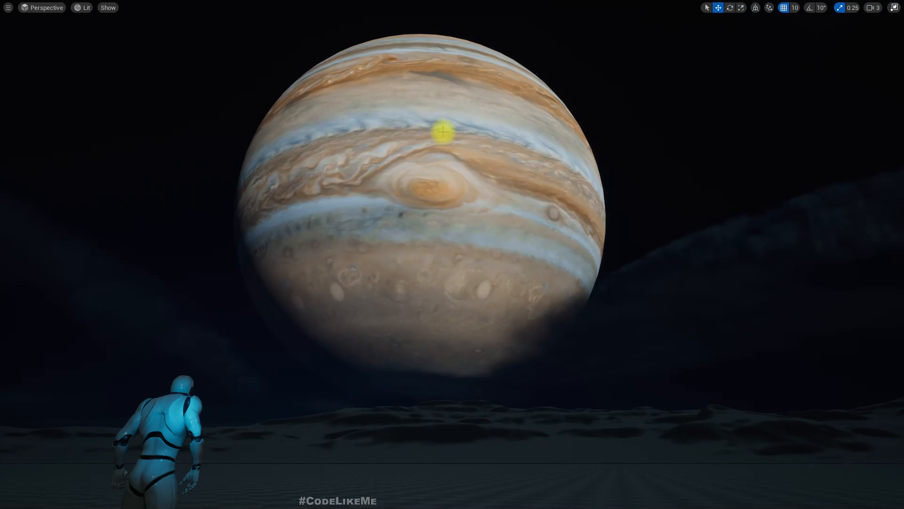
key("F11")
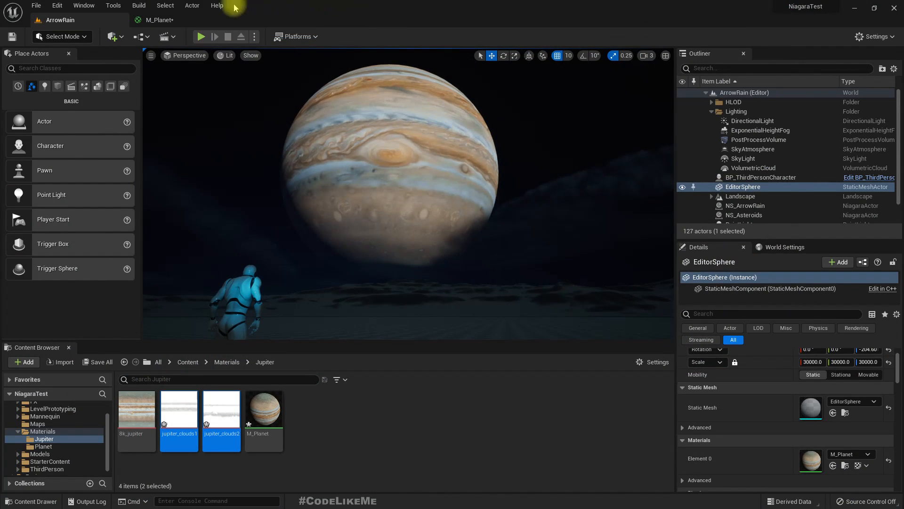
Step: Set Speed X to 0.006 on the upper cloud texture's Panner in the M_Planet graph
left_click(141, 20)
right_click_drag(469, 343, 395, 131)
right_click_drag(521, 344, 477, 227)
left_click(459, 184)
left_click(104, 319)
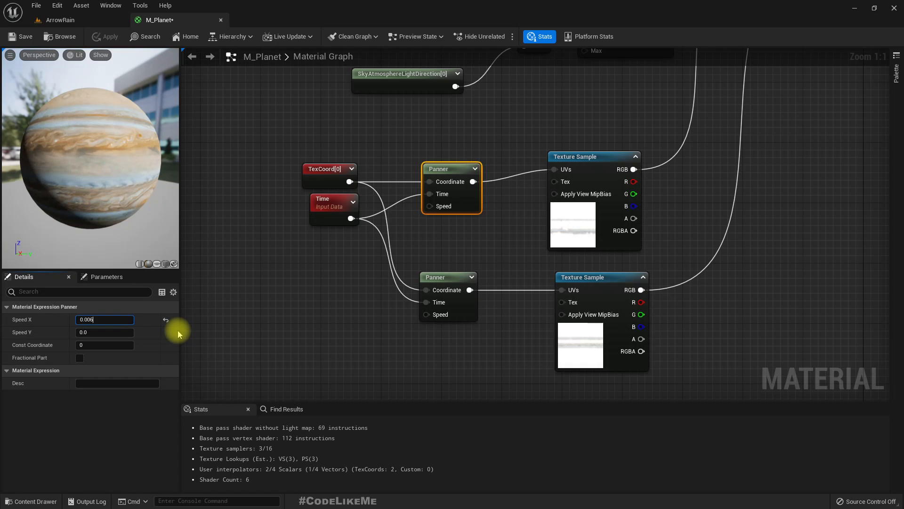
Step: Set the lower cloud texture Panner's Speed X to -0.005 and apply the material to check it in the ArrowRain level
left_click(452, 309)
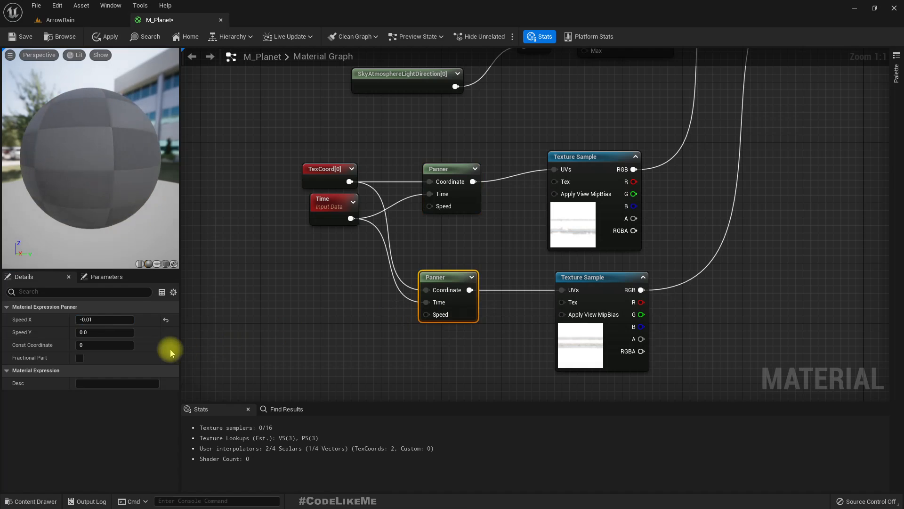
left_click(123, 319)
left_click(129, 320)
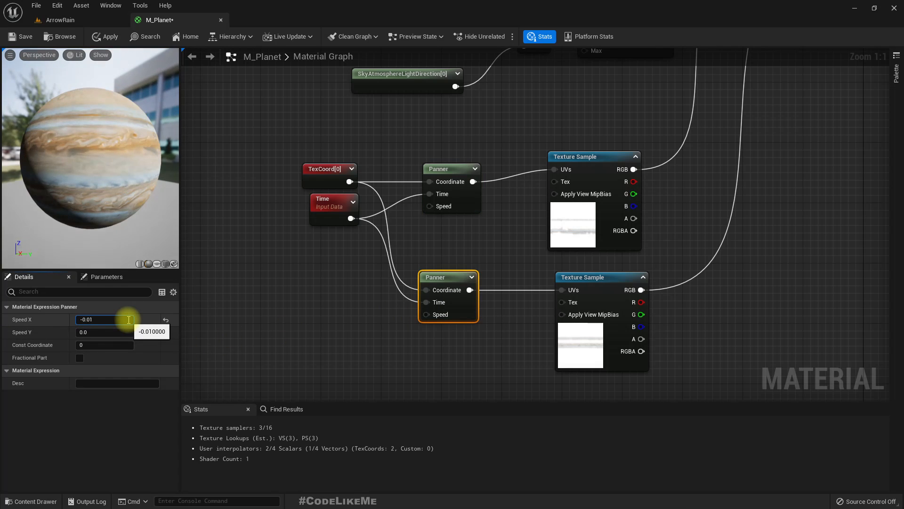
key("Return")
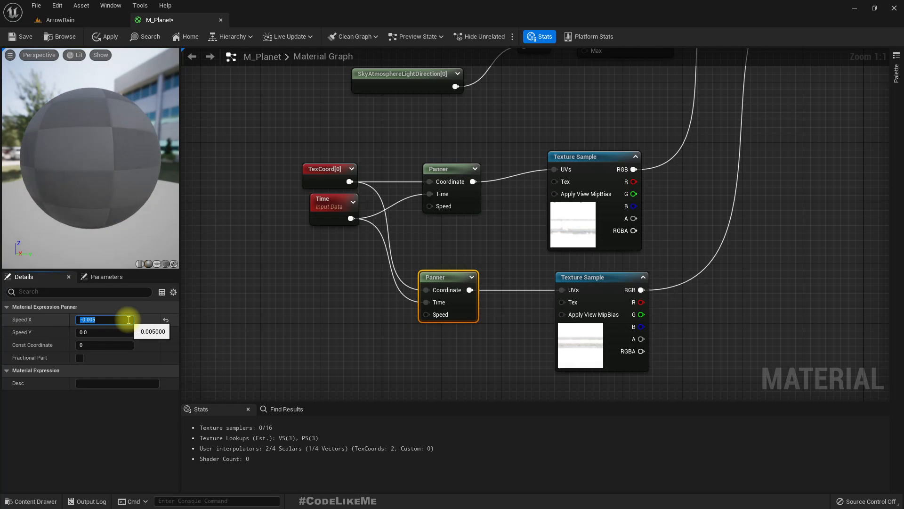
left_click(104, 36)
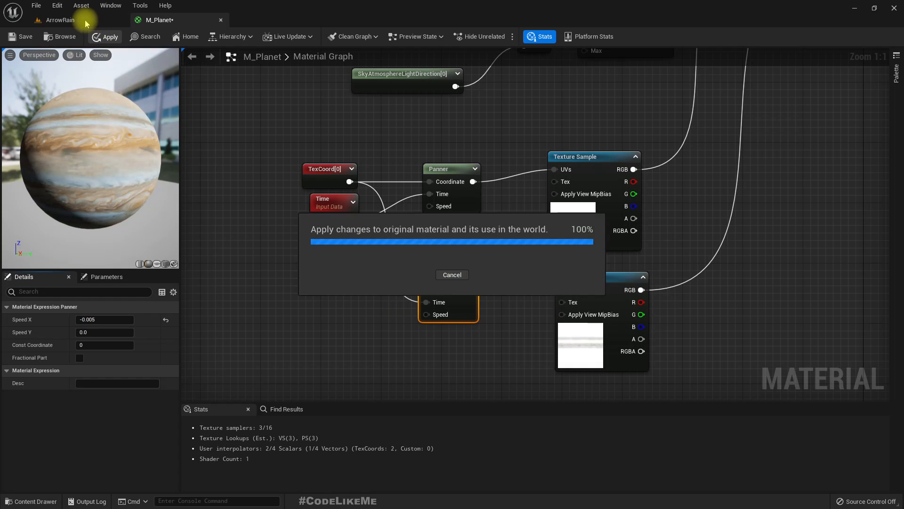
left_click(85, 20)
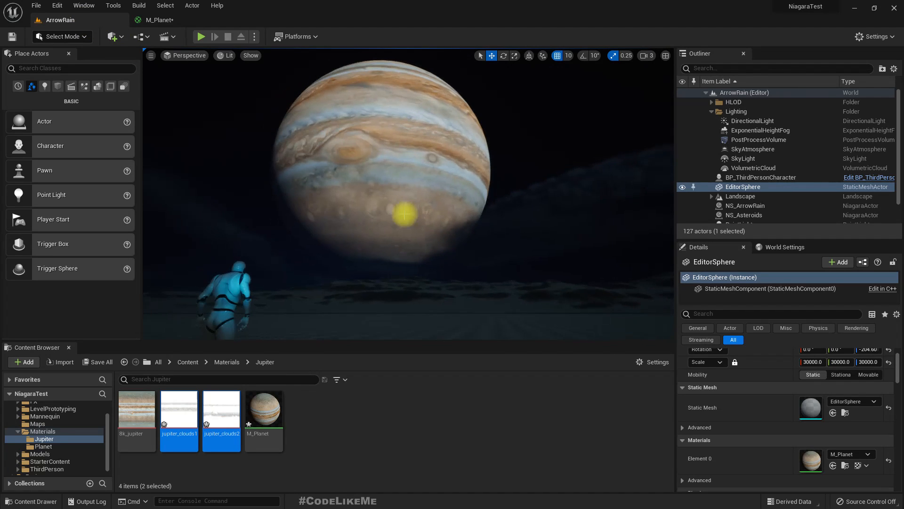
Step: Examine the planet's cloud motion in the ArrowRain level with the viewport in full screen
key("F11")
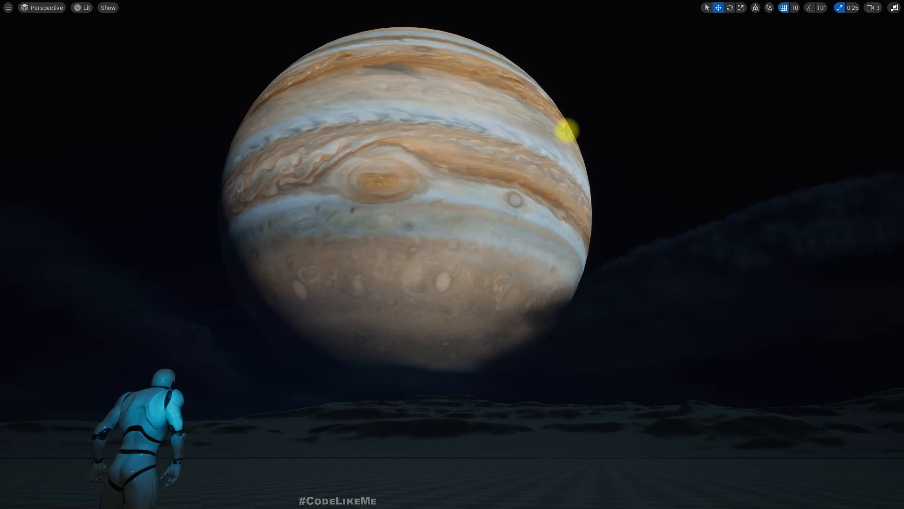
right_click_drag(456, 267, 453, 265)
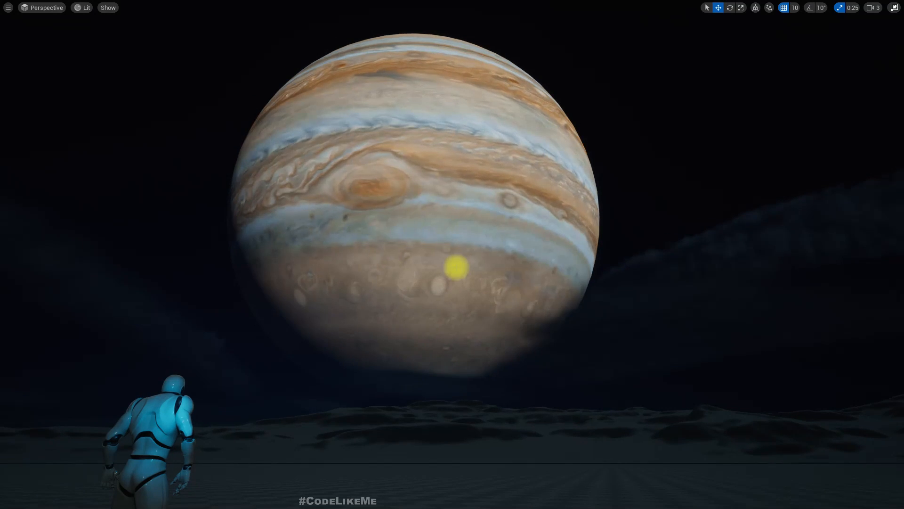
right_click_drag(647, 330, 661, 316)
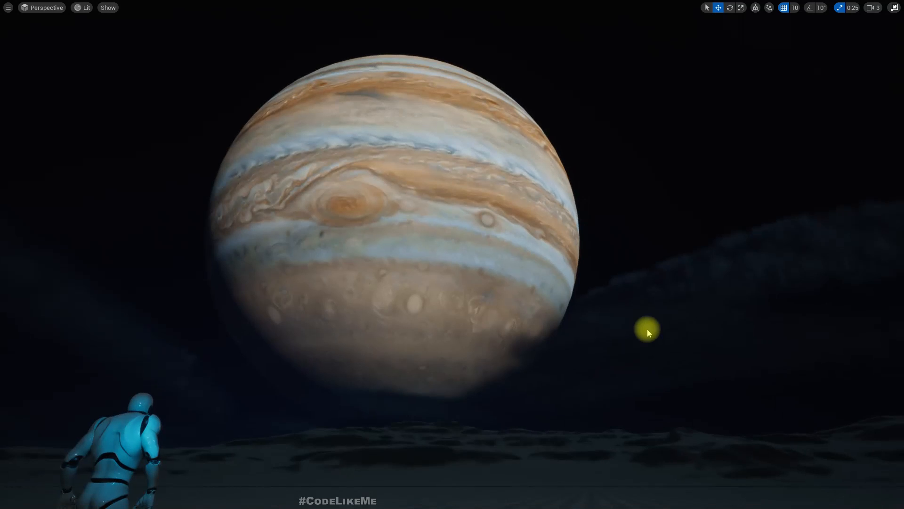
key("F11")
Step: Insert a Multiply node in the M_Planet graph between the last Multiply and Emissive Color, moving the result node aside for room
left_click(160, 20)
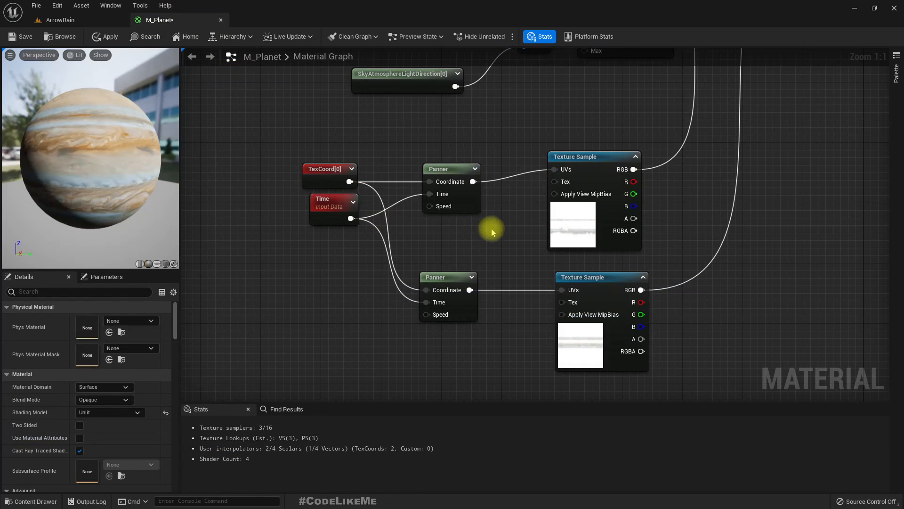
right_click_drag(497, 218, 363, 291)
scroll(755, 158, "down", 3)
right_click_drag(753, 168, 595, 228)
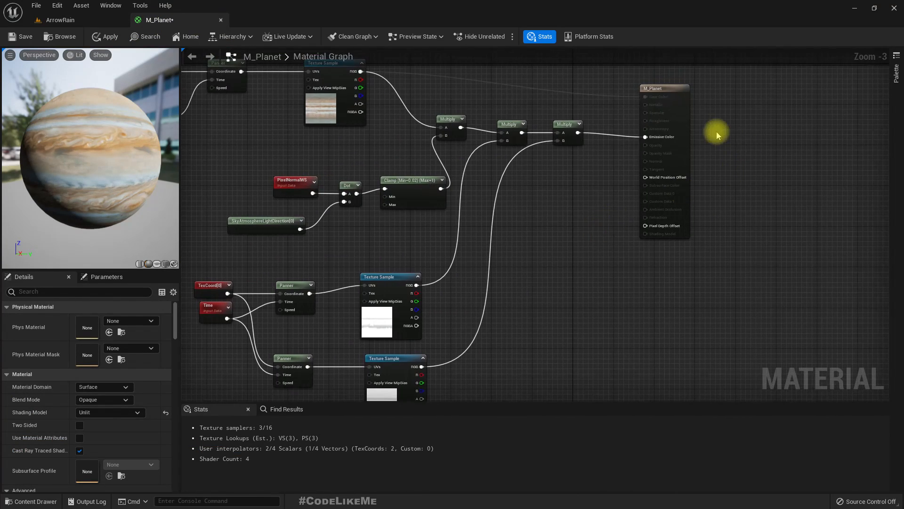
left_click_drag(651, 128, 700, 128)
scroll(659, 146, "up", 1)
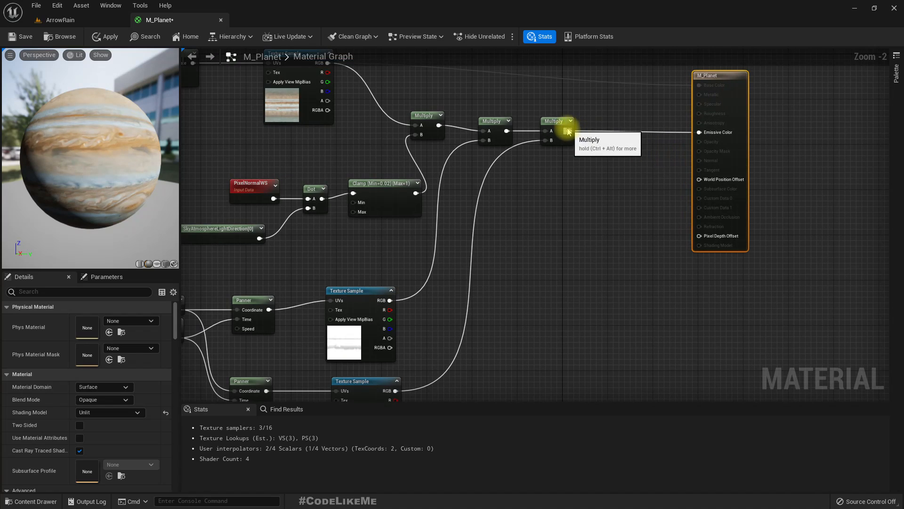
left_click_drag(568, 132, 612, 132)
type("*")
key("Return")
left_click_drag(648, 144, 699, 132)
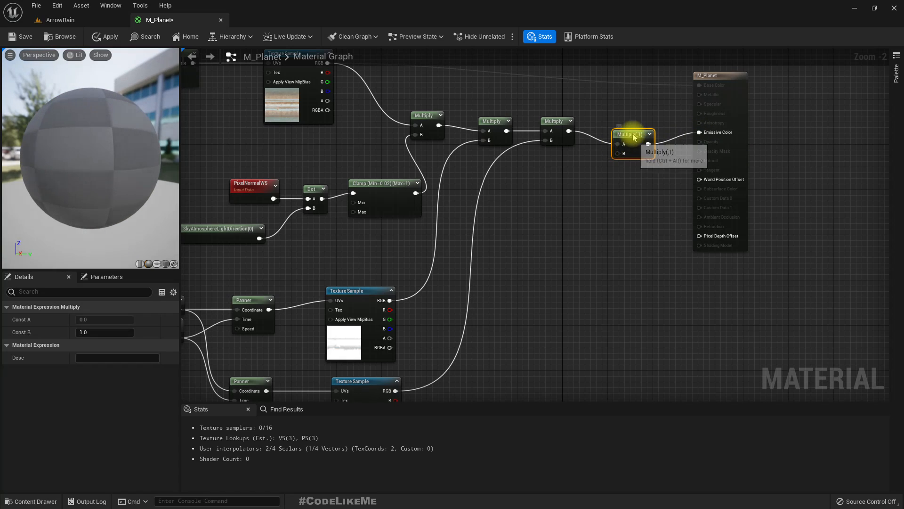
left_click_drag(624, 143, 626, 131)
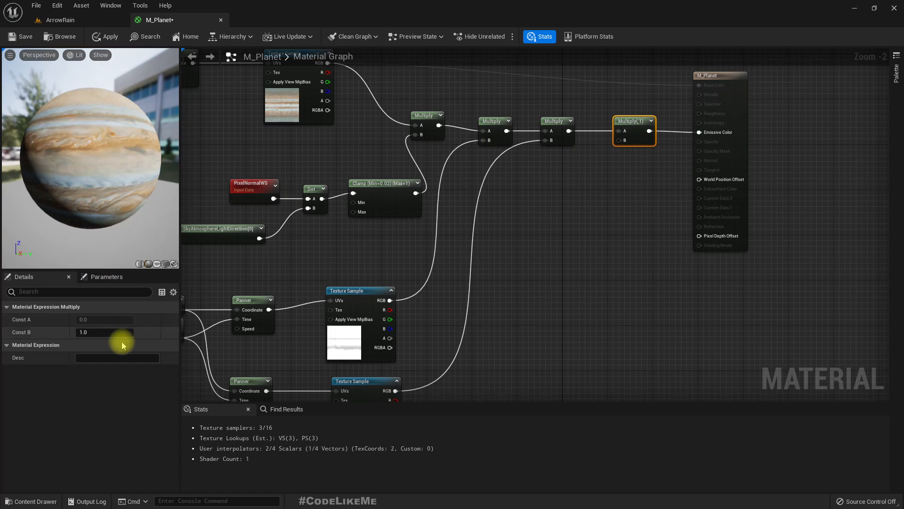
Step: Set the new Multiply node's Const B to 1000, apply the material and check the glow in the ArrowRain level
left_click(110, 332)
type("10")
key("Return")
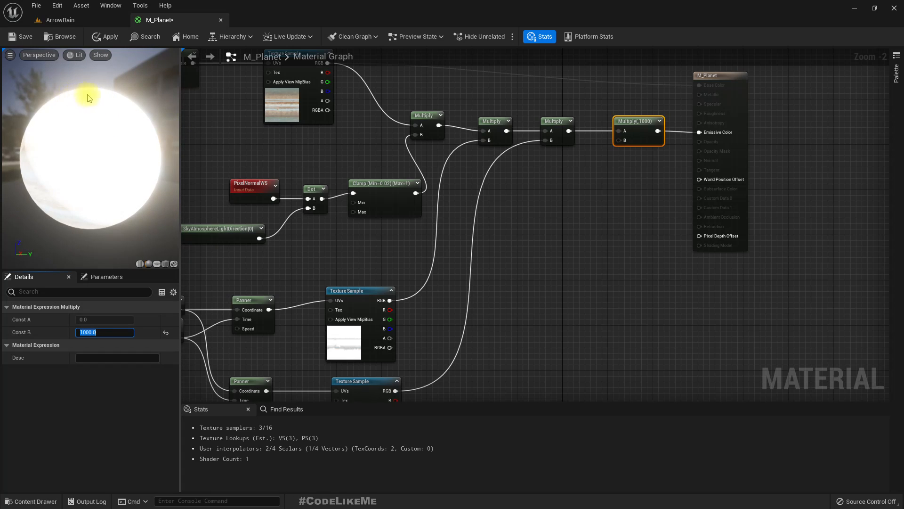
left_click_drag(153, 165, 132, 160)
left_click(100, 39)
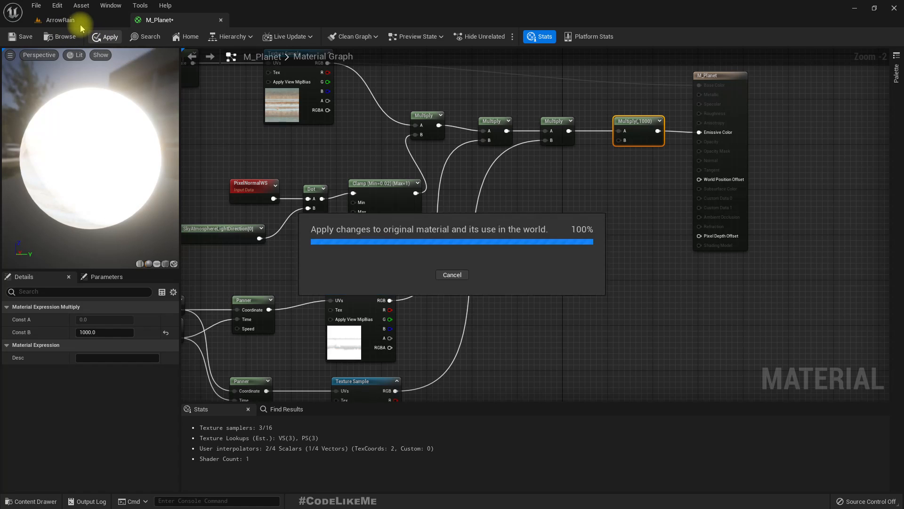
left_click(76, 21)
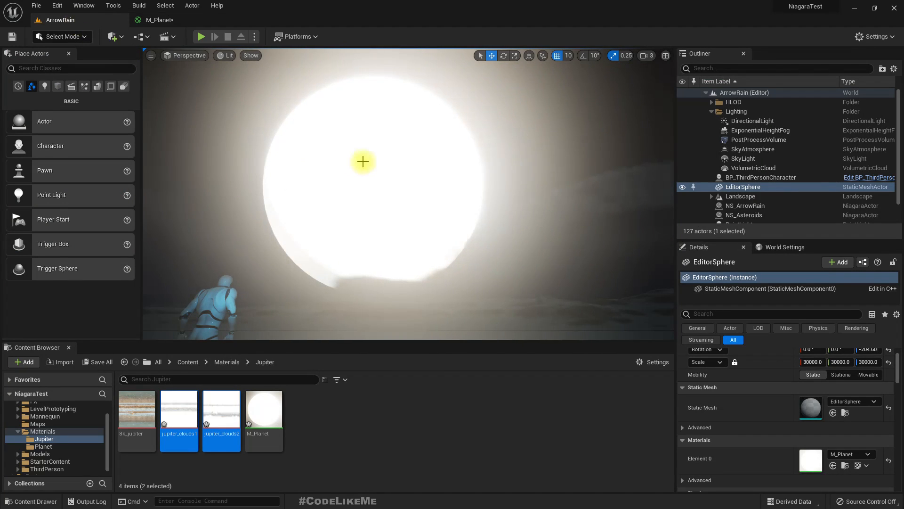
Step: Feed the B input of the last Multiply in M_Planet from a new LinearInterpolate node placed below it
left_click(159, 20)
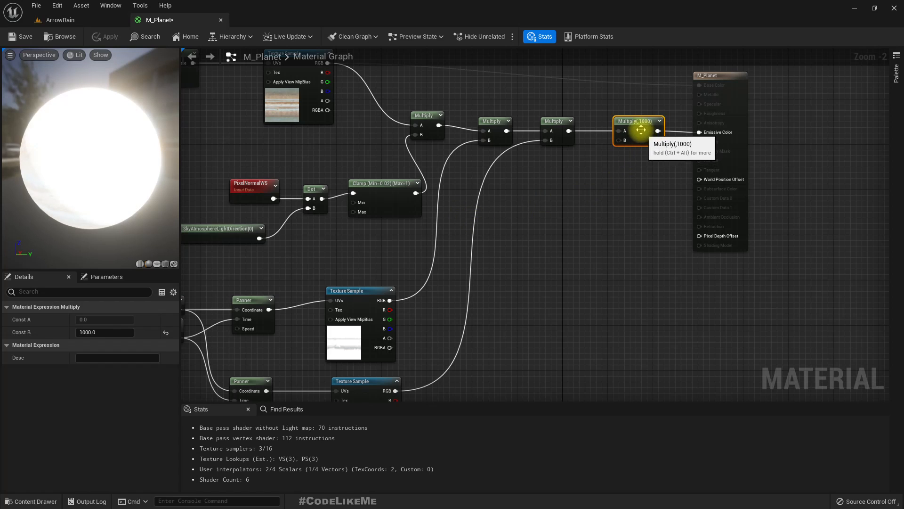
left_click_drag(625, 140, 598, 187)
type("lerp")
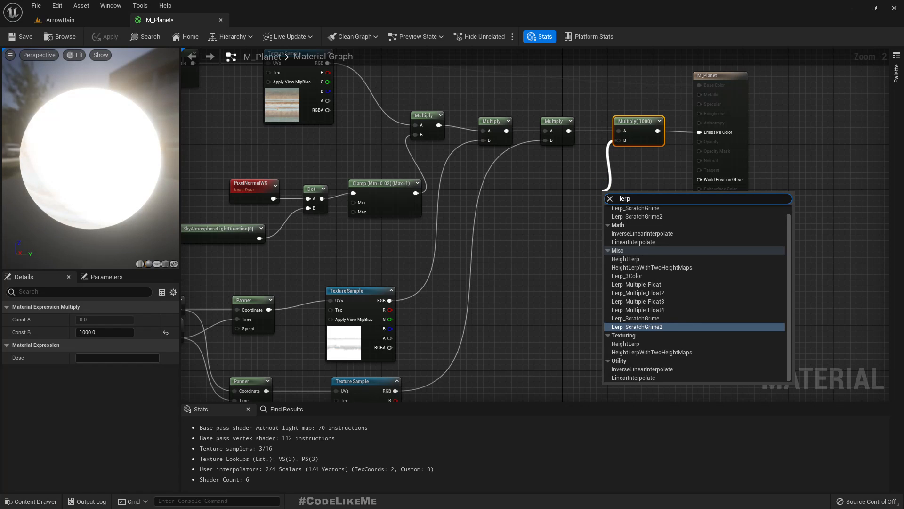
left_click(633, 377)
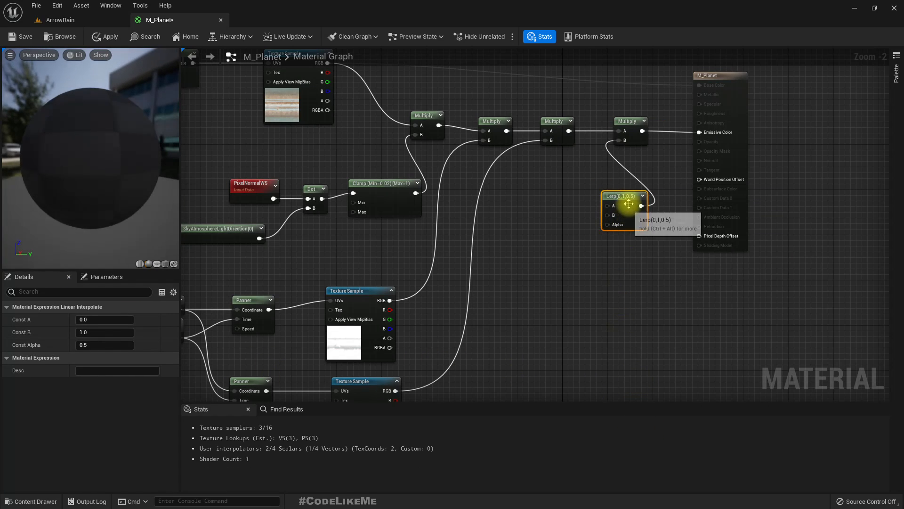
left_click_drag(629, 203, 595, 218)
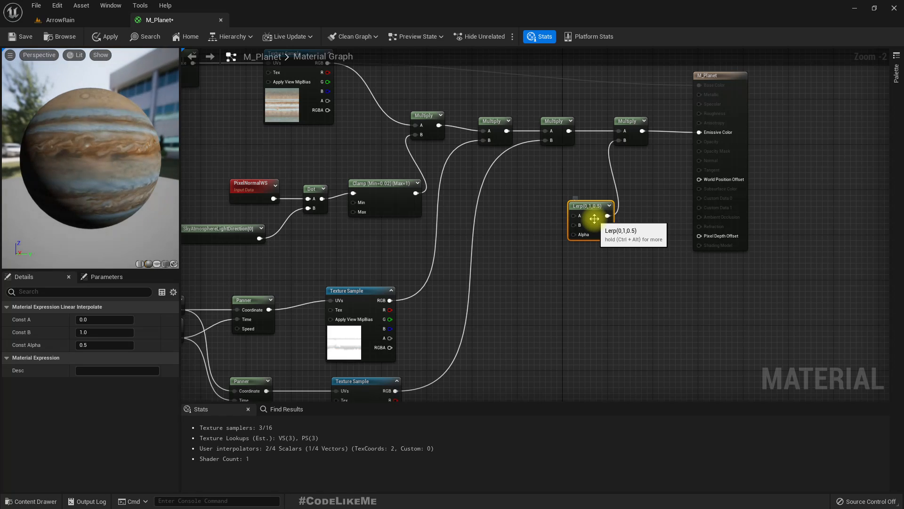
Step: Set the Lerp node's Const A to 1, Const B to 1000 and Const Alpha to 0
left_click(88, 320)
type("1")
key("Return")
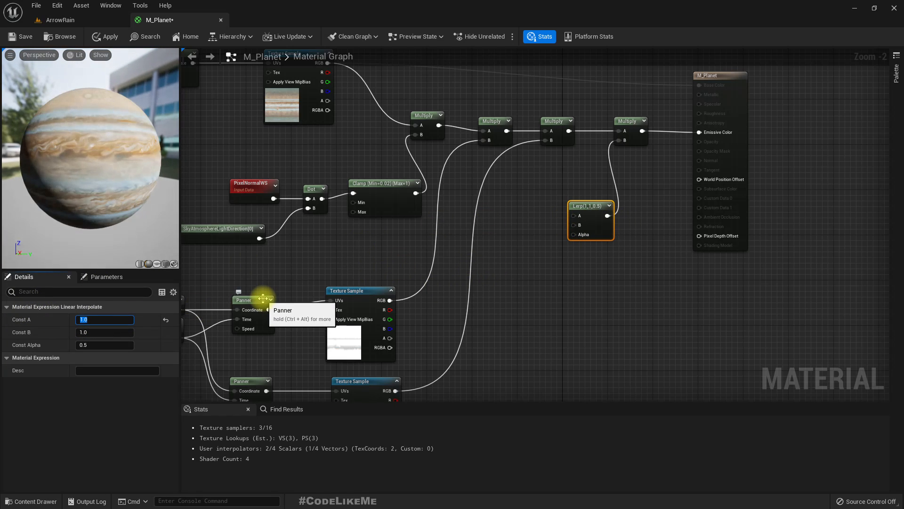
left_click(593, 231)
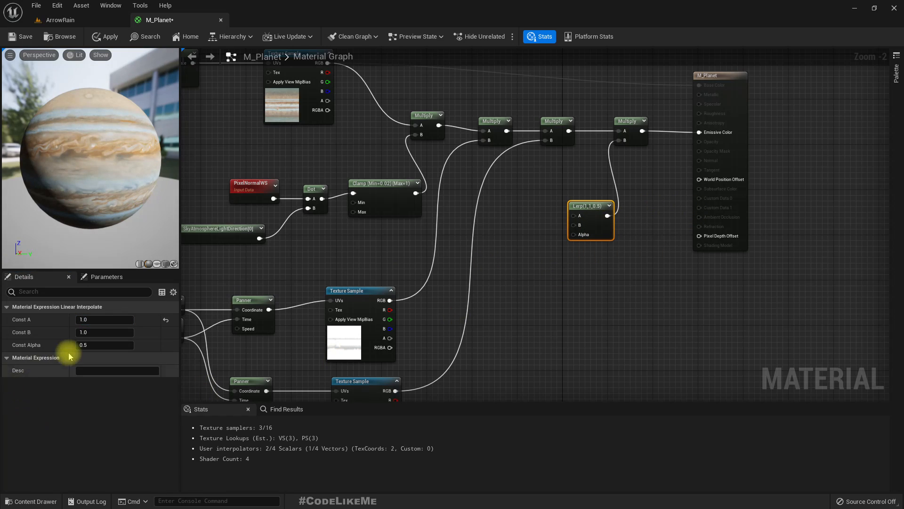
left_click(94, 332)
type("1000")
key("Return")
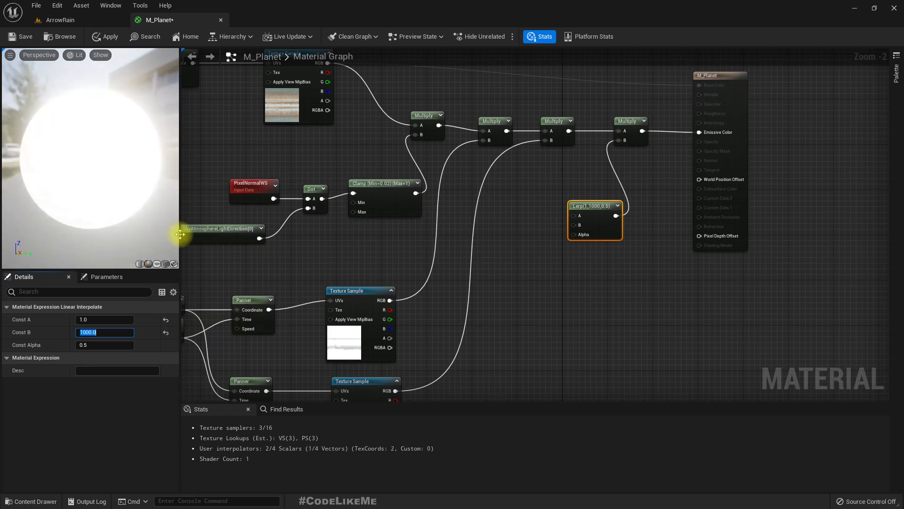
left_click(584, 226)
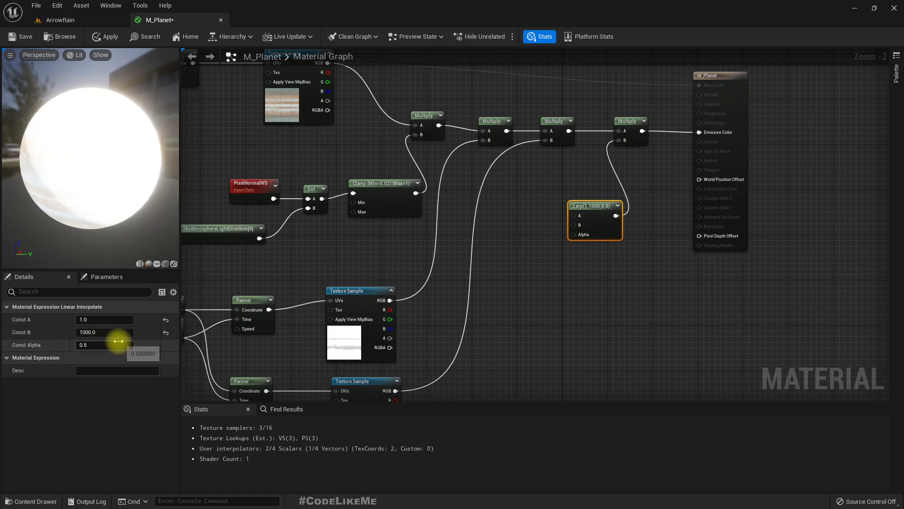
left_click(106, 349)
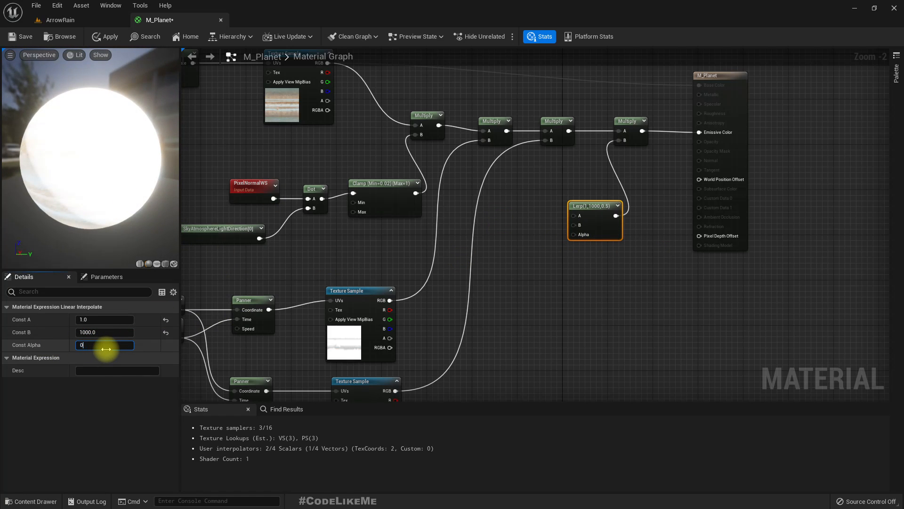
type("0")
key("Return")
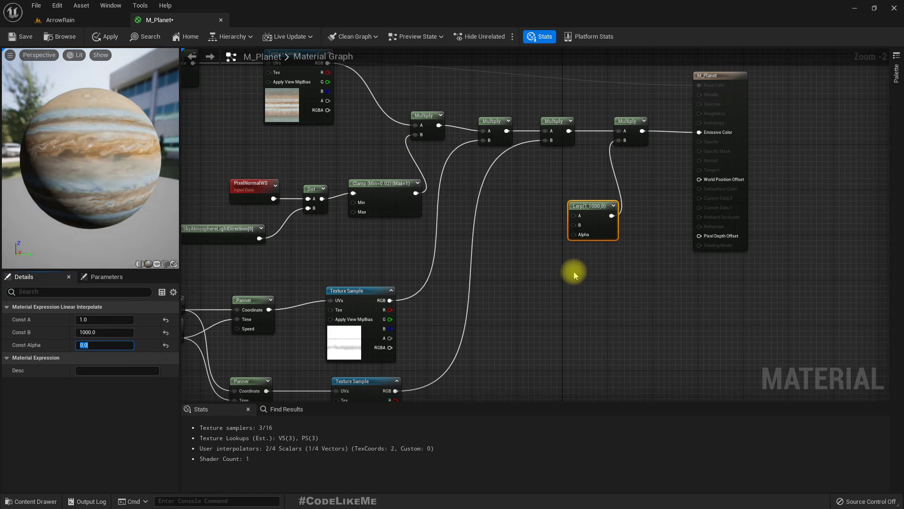
right_click_drag(574, 274, 540, 280)
left_click_drag(98, 219, 97, 207)
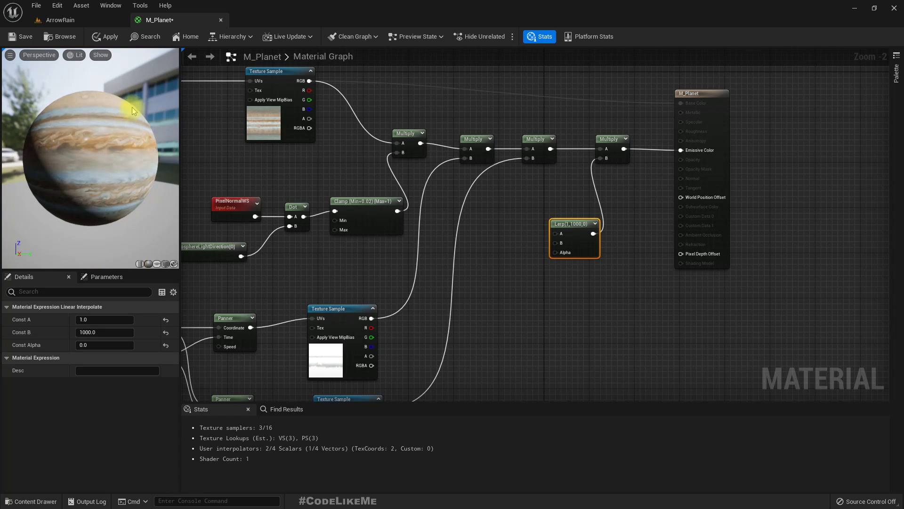
left_click_drag(147, 150, 111, 225)
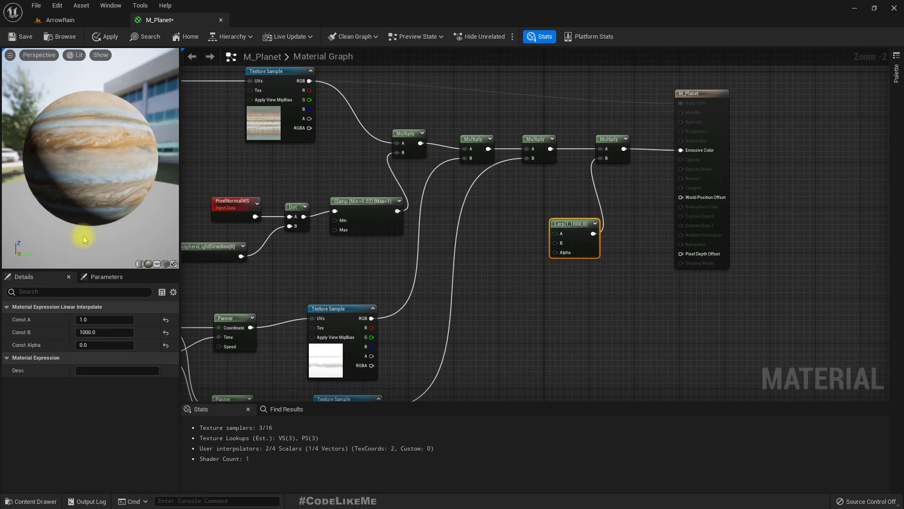
scroll(656, 292, "down", 2)
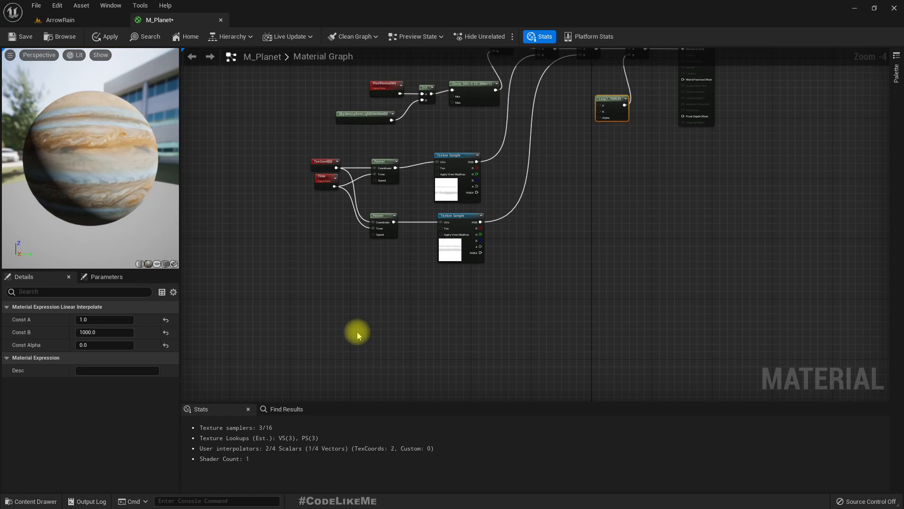
right_click(242, 348)
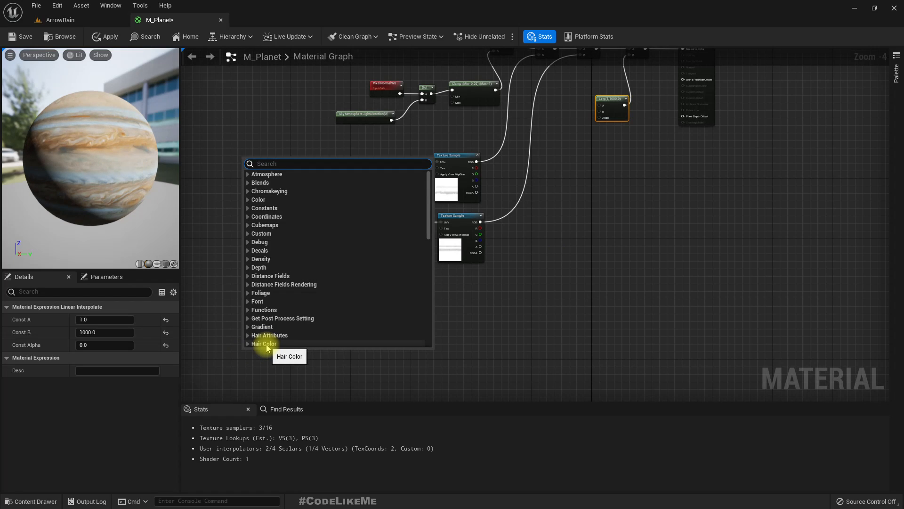
type("camer")
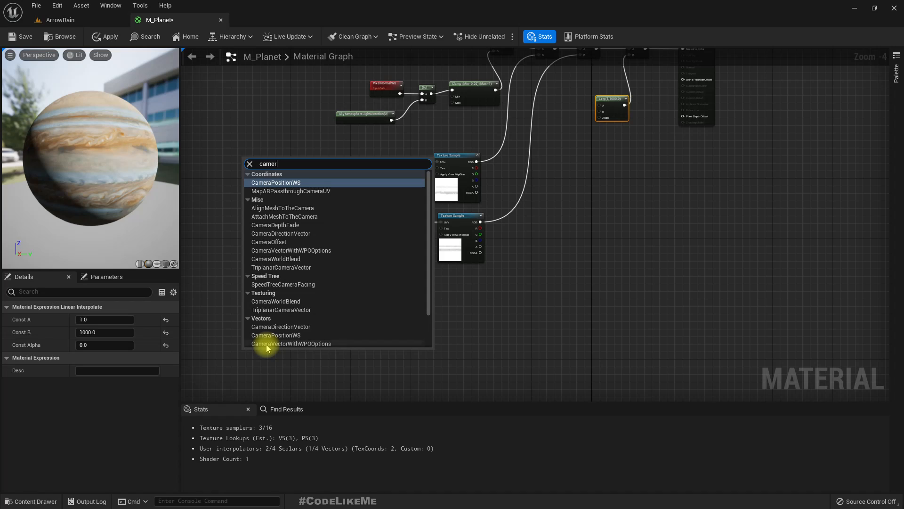
type("adir")
key("Return")
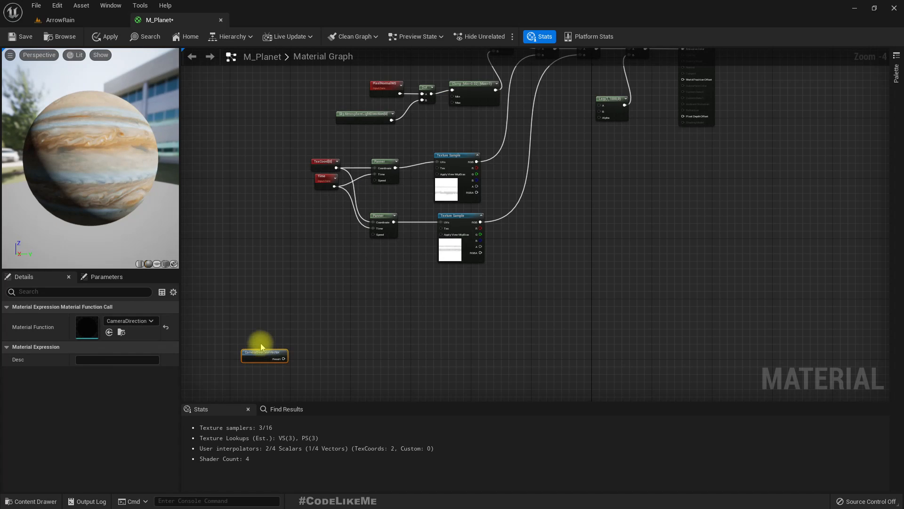
left_click_drag(266, 349, 300, 336)
left_click(49, 19)
right_click_drag(306, 235, 330, 203)
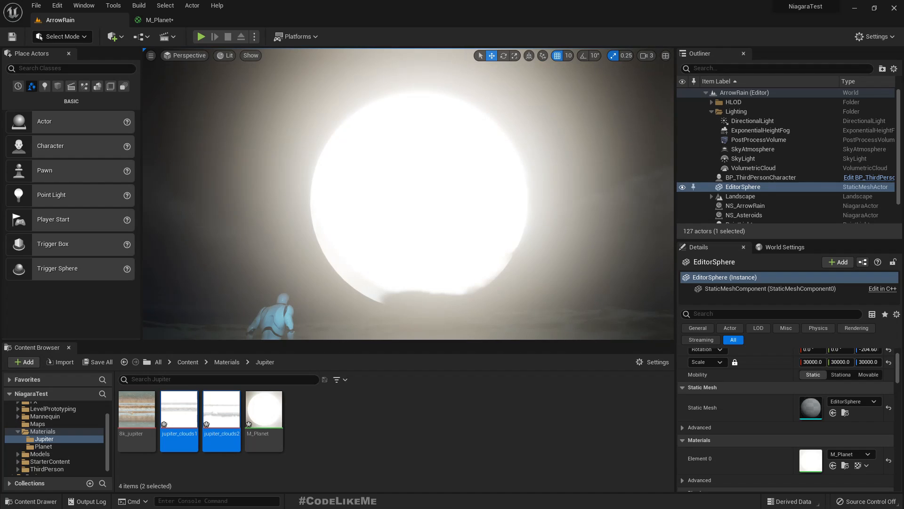
left_click(155, 20)
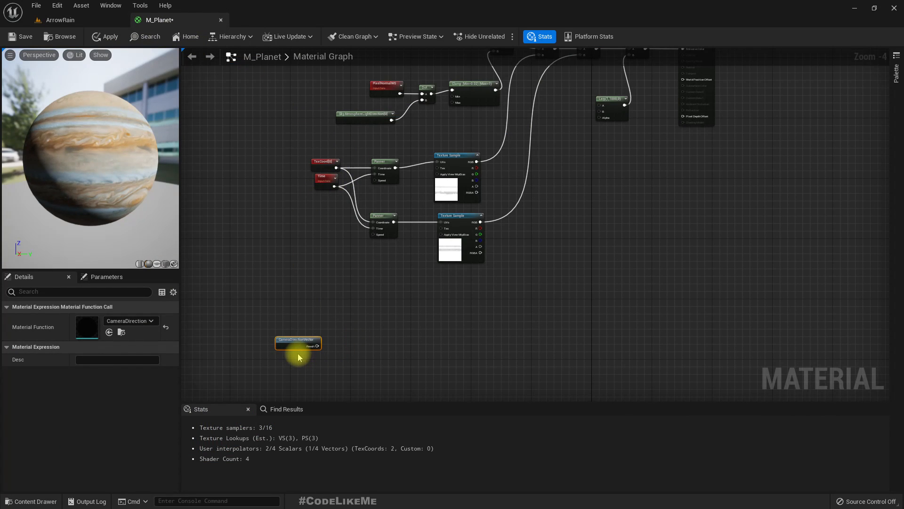
right_click_drag(297, 355, 298, 335)
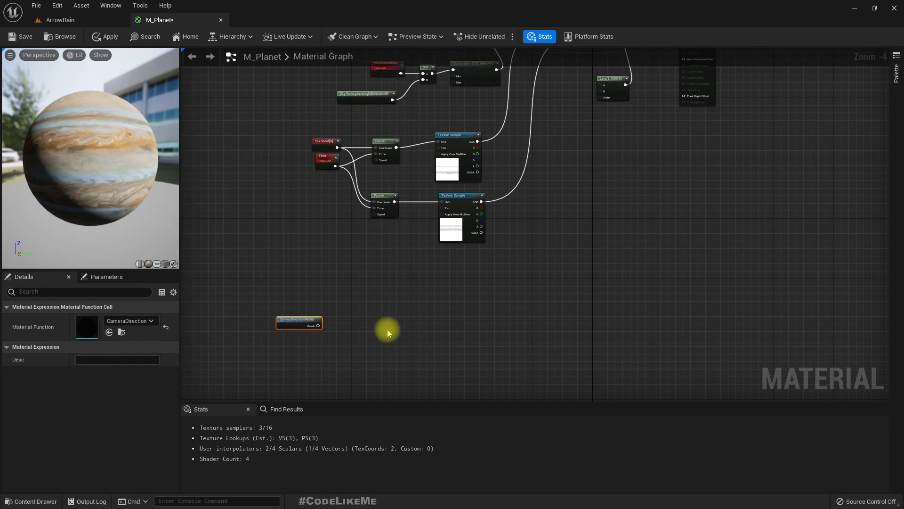
key("Delete")
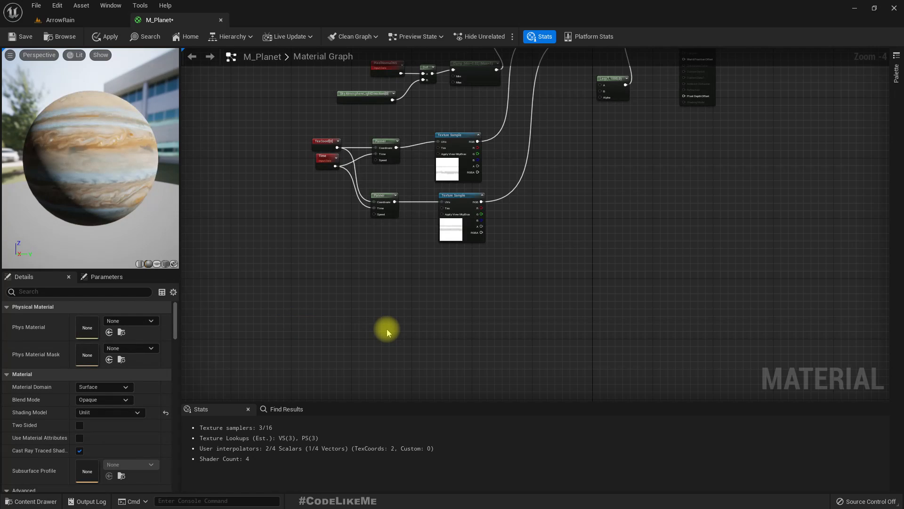
Step: Add a CameraPositionWS node and a WorldPosition node in empty space below the cloud Texture Samples in the M_Planet graph
right_click(339, 333)
type("camera")
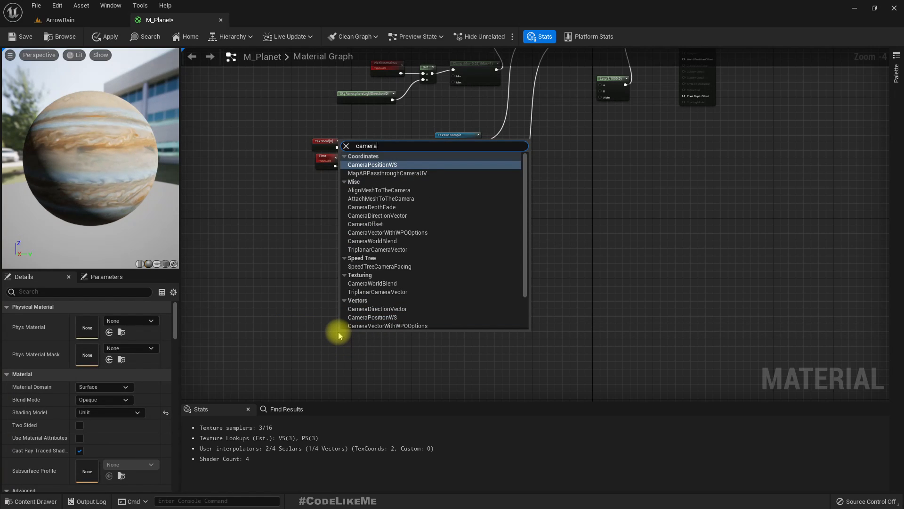
key("Return")
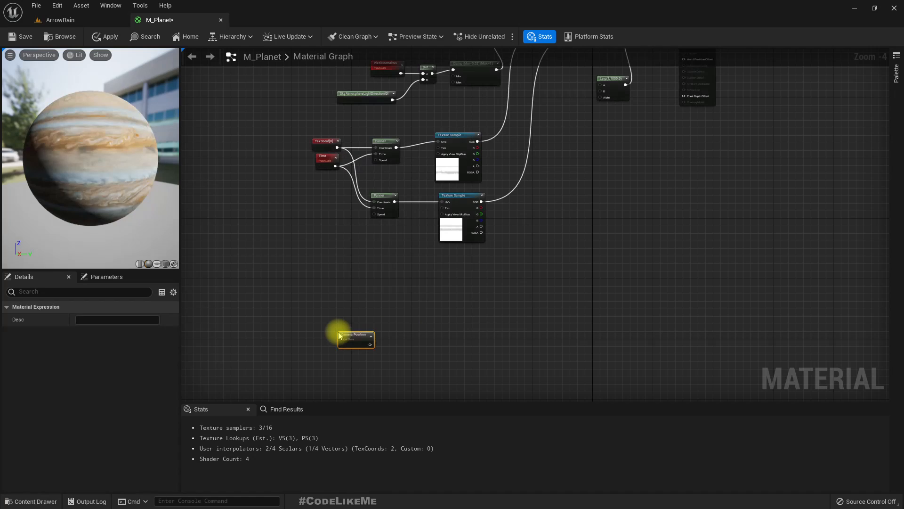
right_click(337, 310)
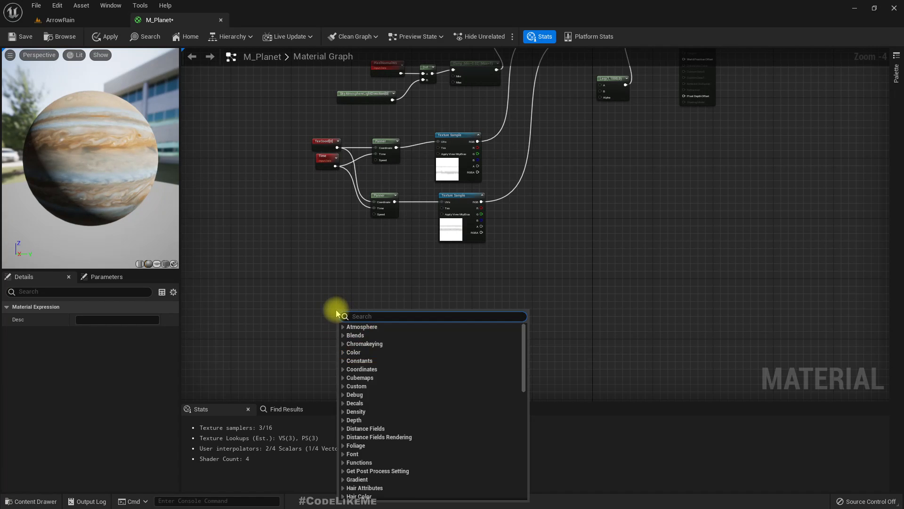
type("world pose")
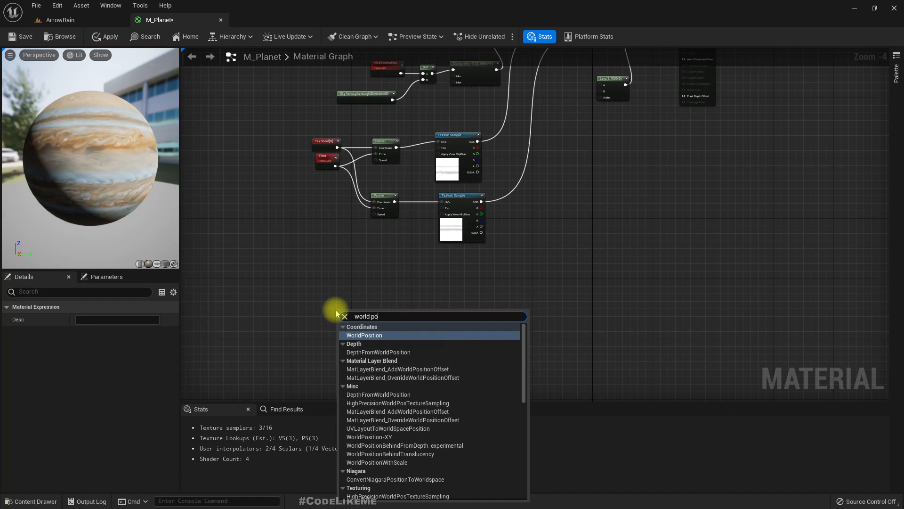
key("BackSpace")
key("Return")
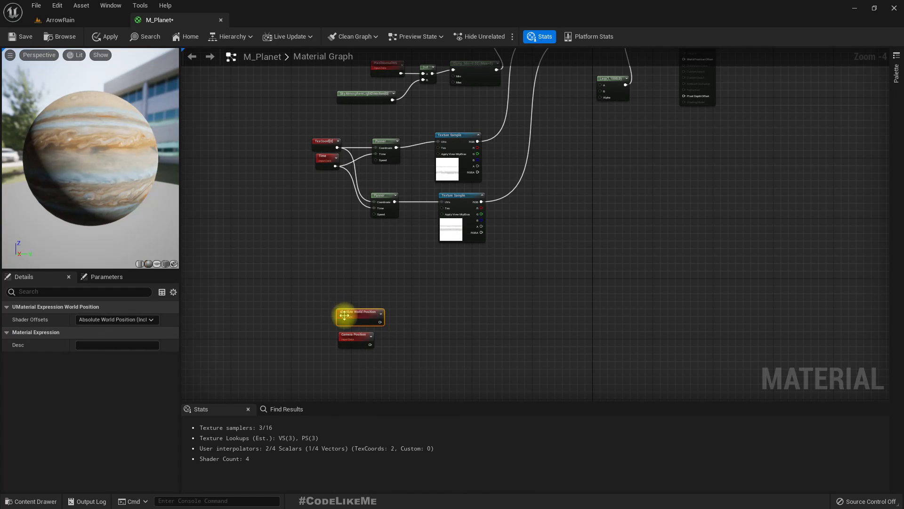
Step: Move the Camera Position node down a little and feed Absolute World Position into input A of a new Subtract node
scroll(407, 358, "up", 4)
left_click_drag(300, 332, 319, 361)
left_click_drag(346, 286, 397, 301)
type("-")
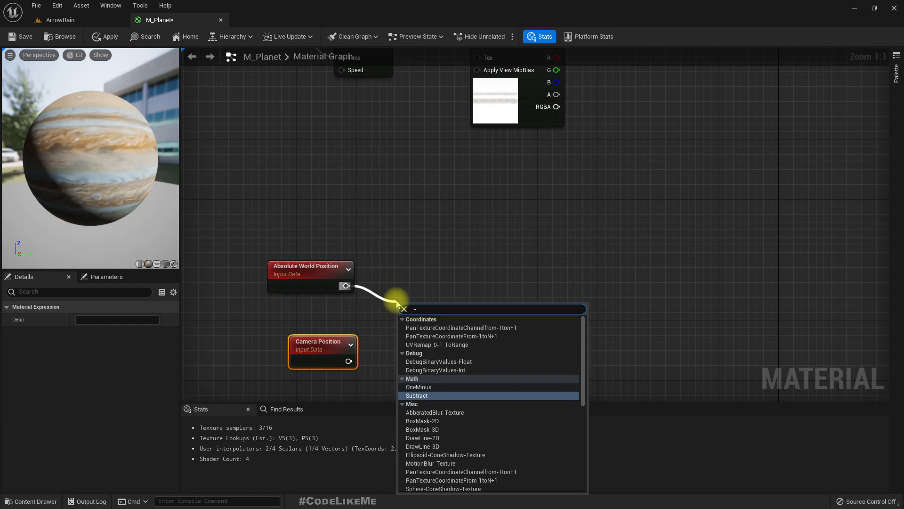
key("Return")
Step: Connect Camera Position to the Subtract node's B input, feed the result into a new Normalize node and align the nodes
left_click_drag(348, 360, 470, 324)
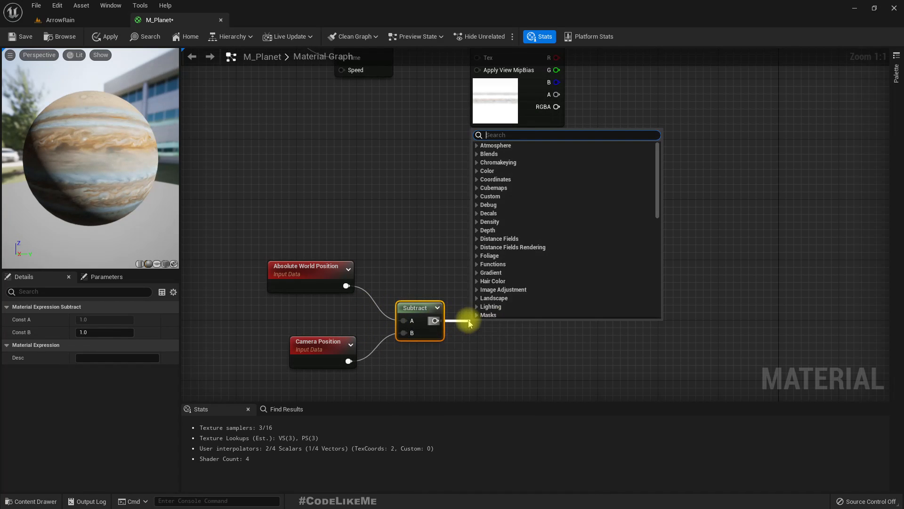
type("norma")
key("Return")
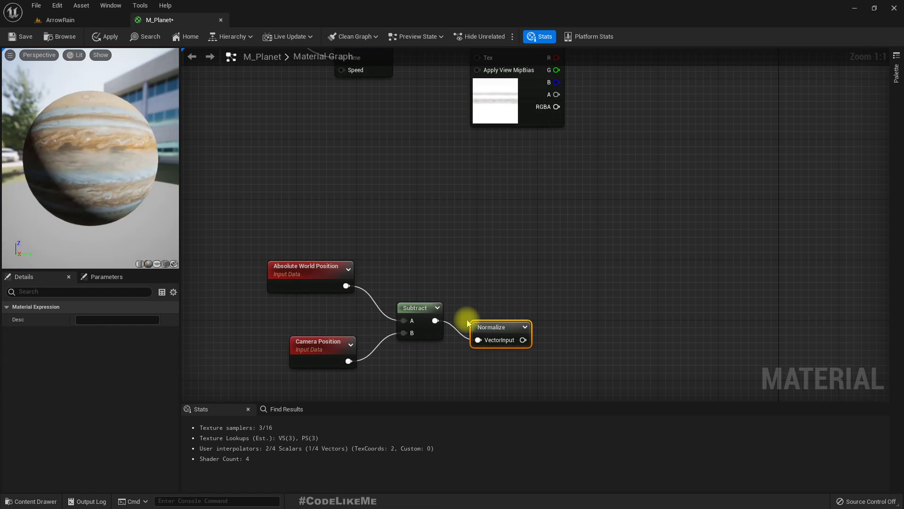
left_click_drag(512, 321, 511, 311)
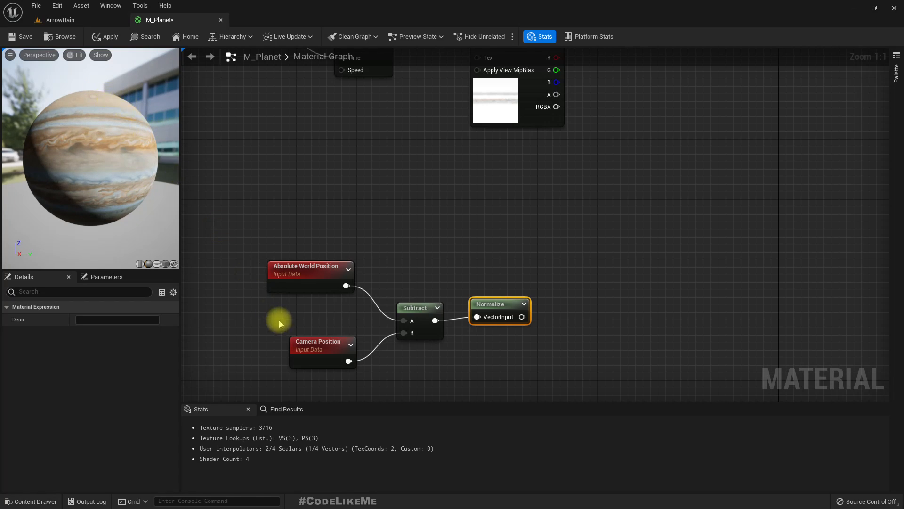
left_click_drag(318, 352, 302, 352)
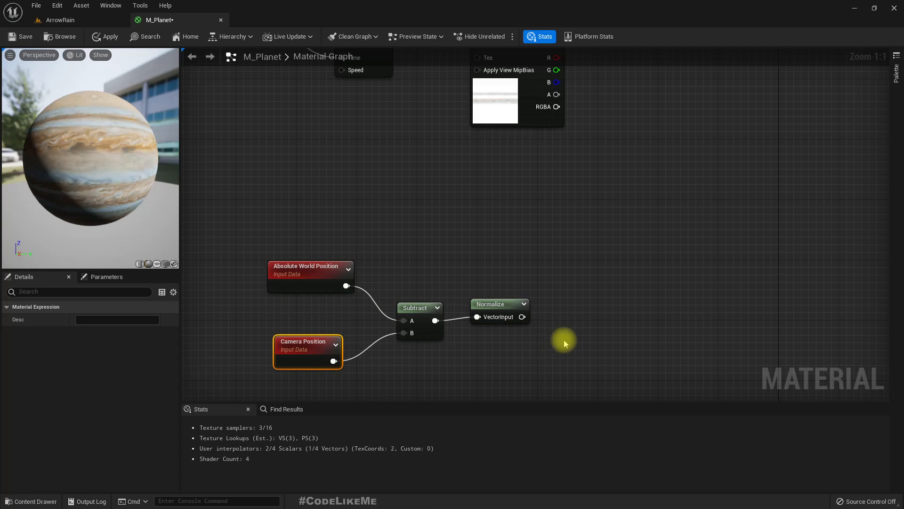
Step: Feed the Normalize output into input A of a new Dot node and align it beside Normalize
left_click_drag(522, 317, 571, 319)
type("dor")
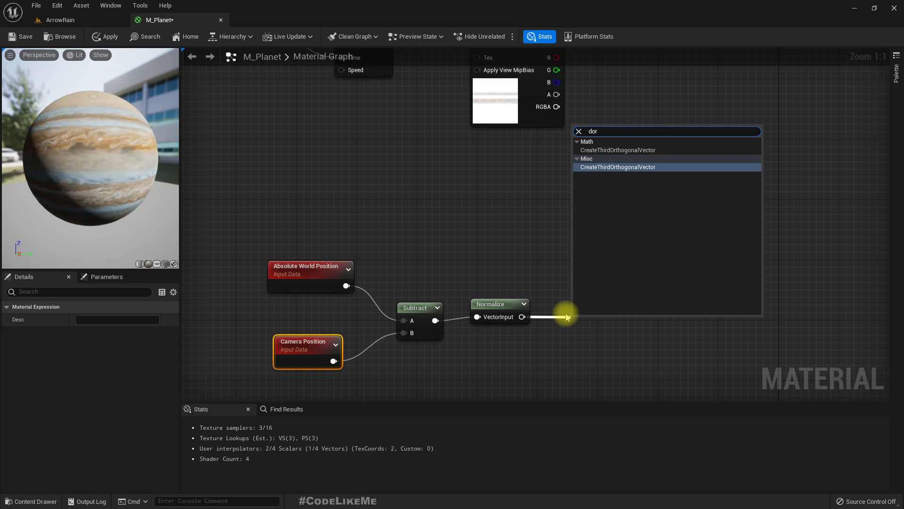
key("BackSpace")
type("t")
key("Return")
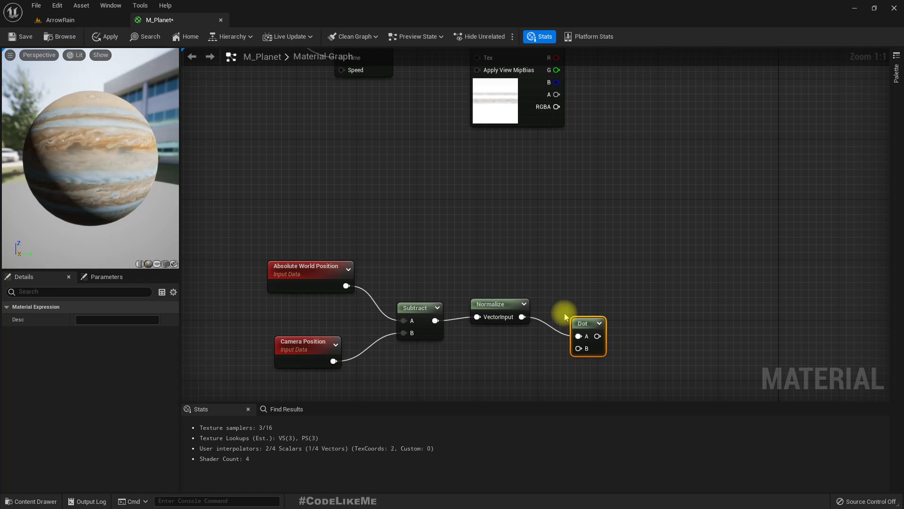
right_click(583, 309)
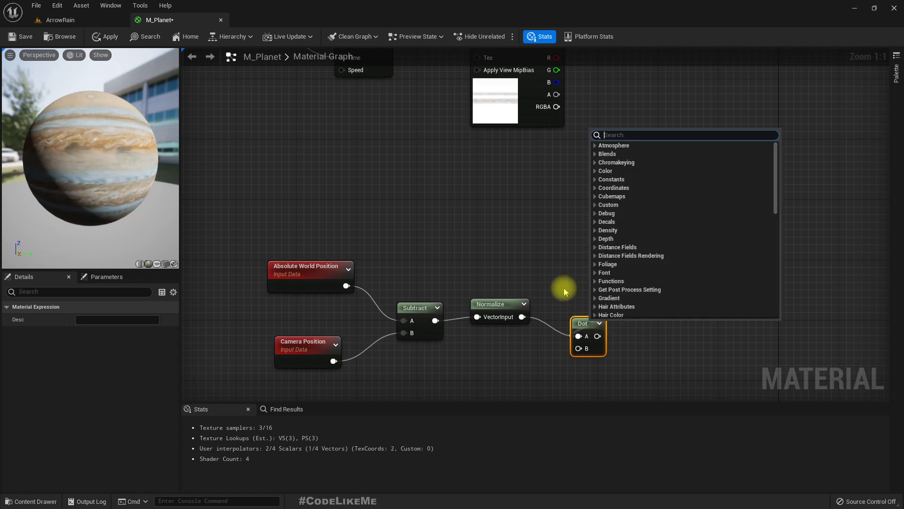
left_click(556, 274)
left_click_drag(582, 318, 586, 307)
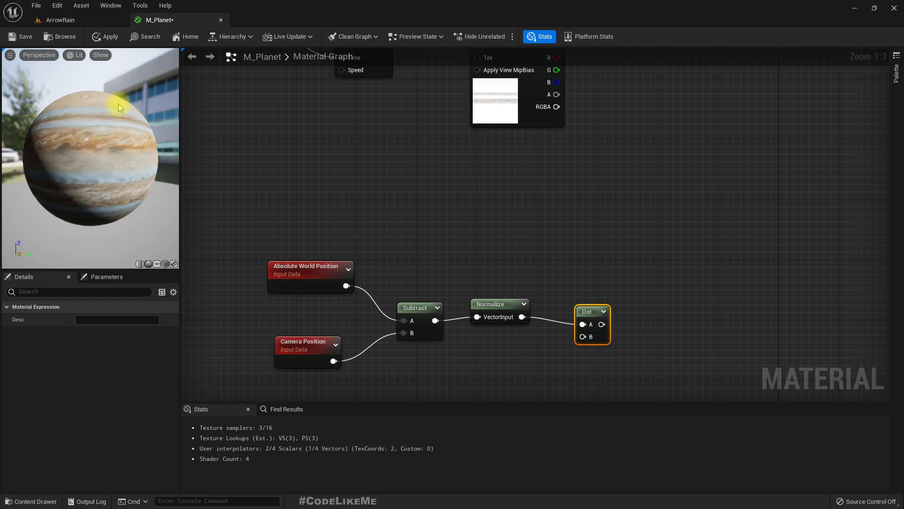
Step: Add a VertexNormalWS node below Normalize and connect it to the B input of the new Dot node
right_click_drag(496, 387, 480, 330)
right_click(480, 330)
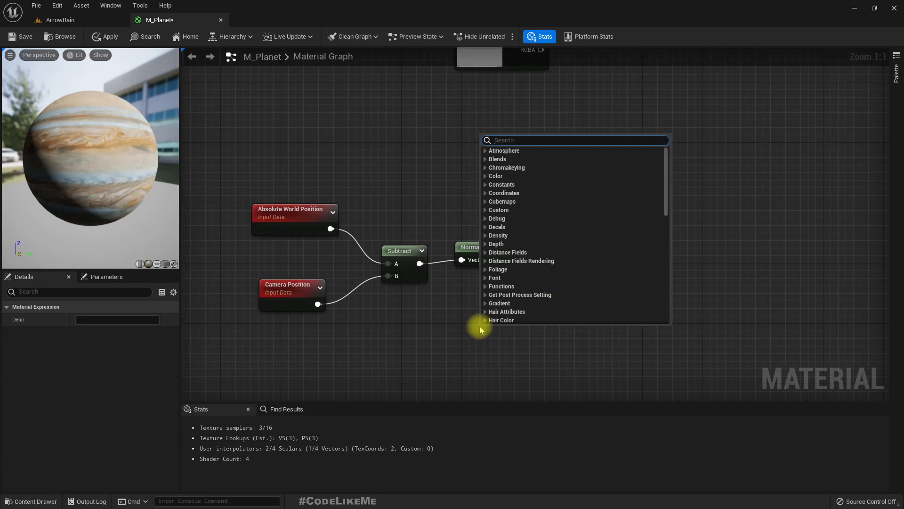
type("vertex")
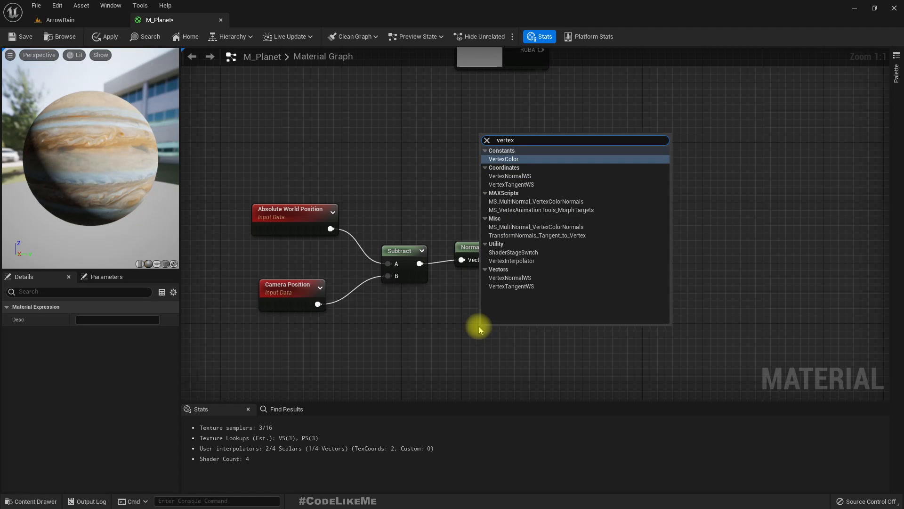
key("Down")
key("Return")
right_click_drag(689, 158, 634, 467)
right_click_drag(518, 212, 653, 276)
right_click_drag(631, 164, 603, 208)
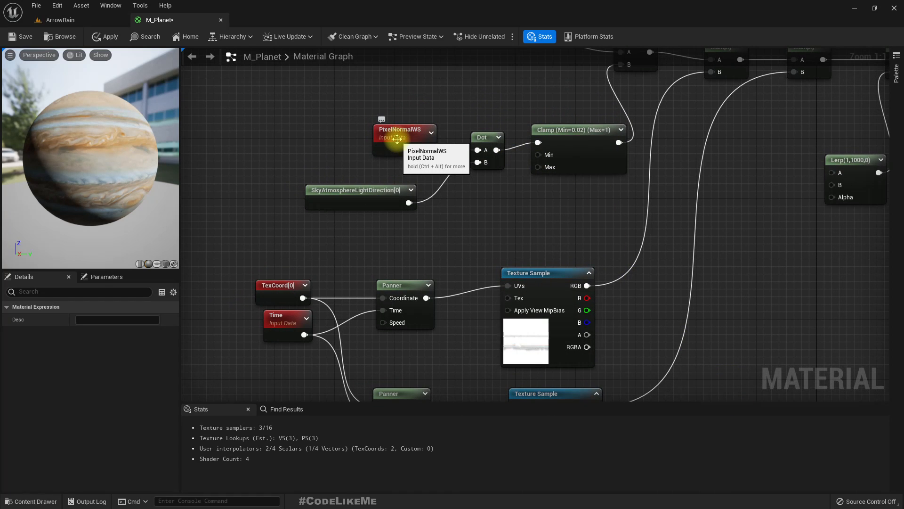
right_click_drag(460, 238, 410, 52)
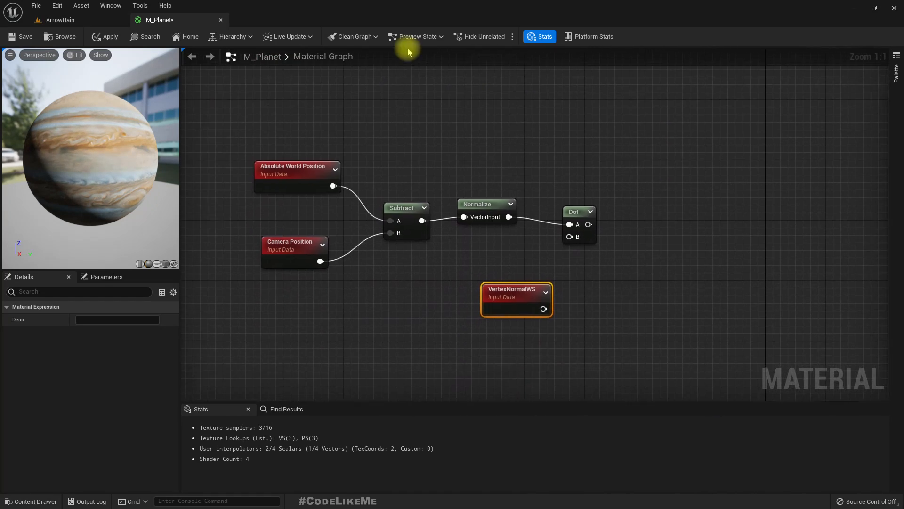
left_click_drag(518, 297, 493, 272)
left_click_drag(542, 309, 568, 239)
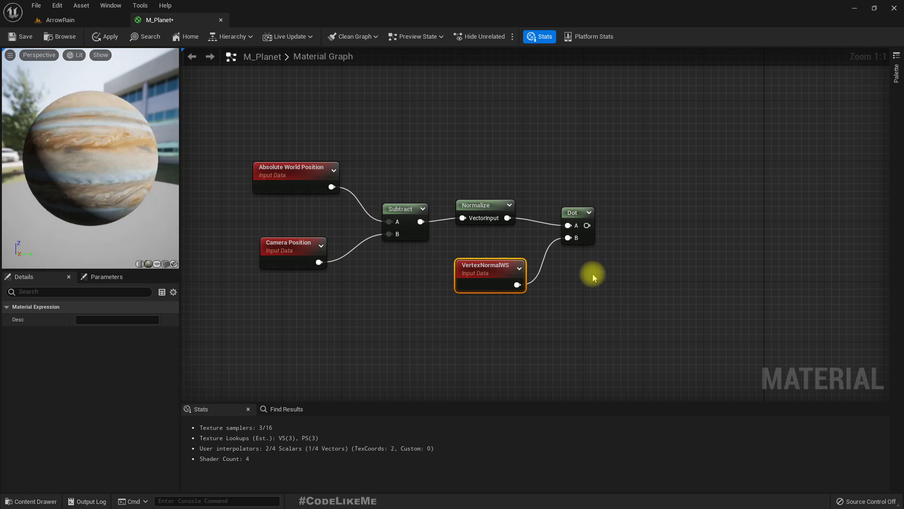
Step: Connect the camera Dot node's output directly to the Lerp's Alpha input and orbit the preview sphere to check the effect
right_click_drag(594, 295, 521, 349)
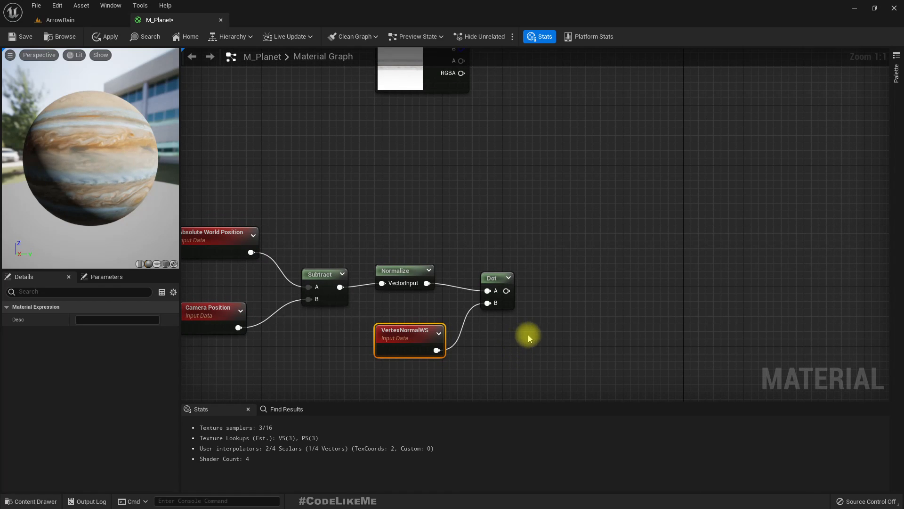
scroll(577, 286, "down", 2)
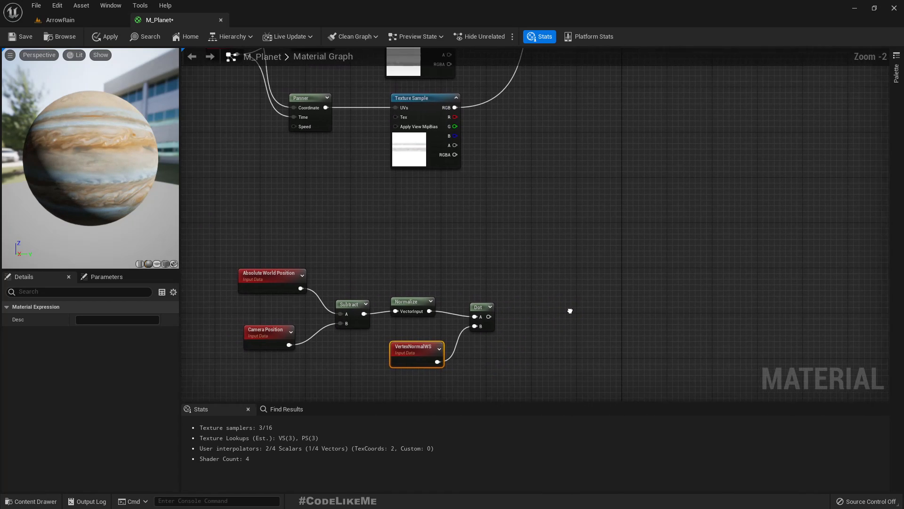
scroll(567, 313, "down", 5)
scroll(553, 303, "up", 1)
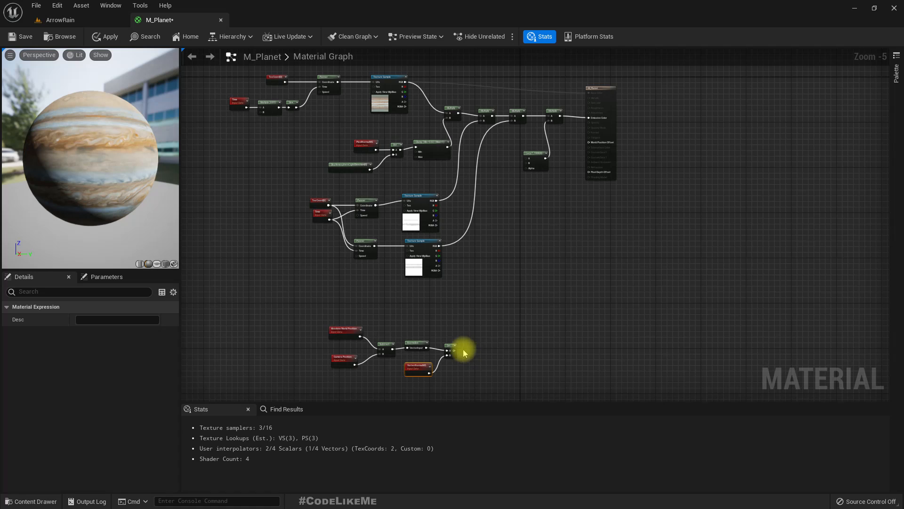
scroll(453, 349, "up", 3)
left_click_drag(447, 351, 585, 102)
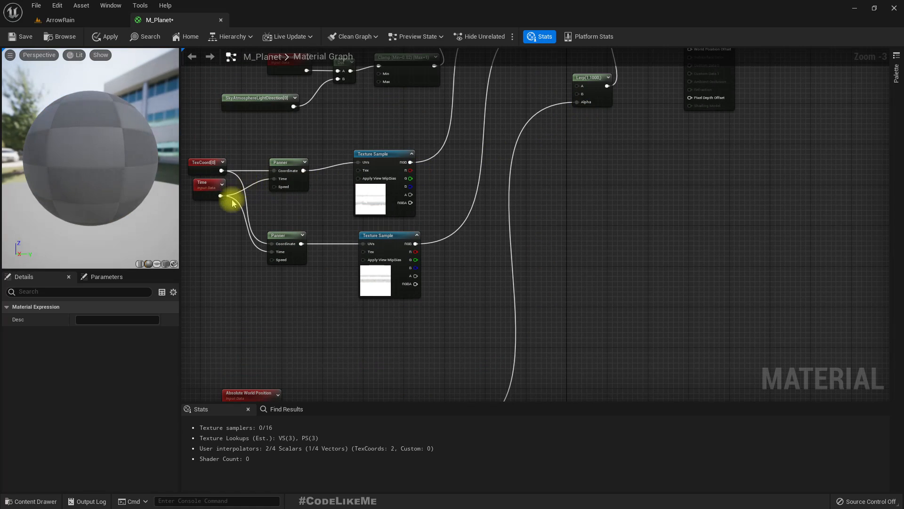
left_click_drag(148, 177, 166, 161)
mouse_move(133, 113)
left_mouse_down()
mouse_move(106, 112)
mouse_move(141, 115)
mouse_move(144, 123)
left_mouse_up()
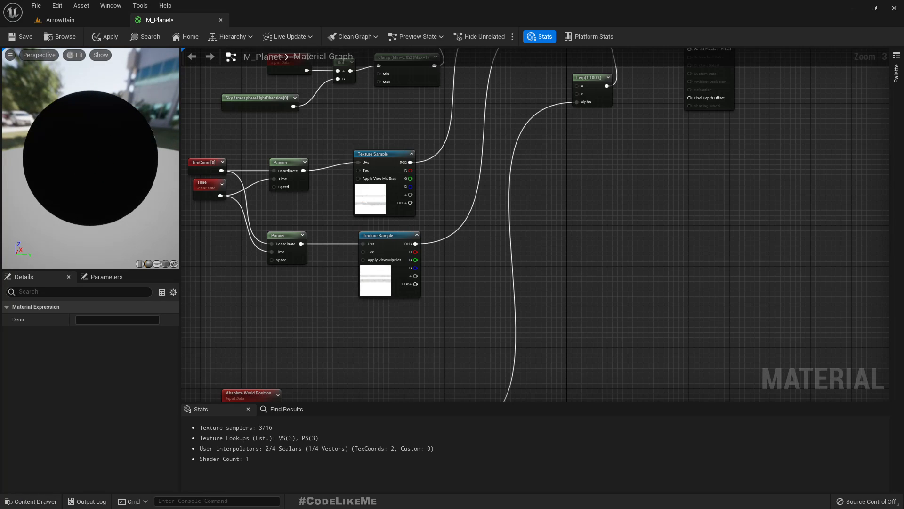
Step: Feed the camera Dot node's output into input A of a new Add node with Const B at 1
right_click_drag(308, 323, 305, 215)
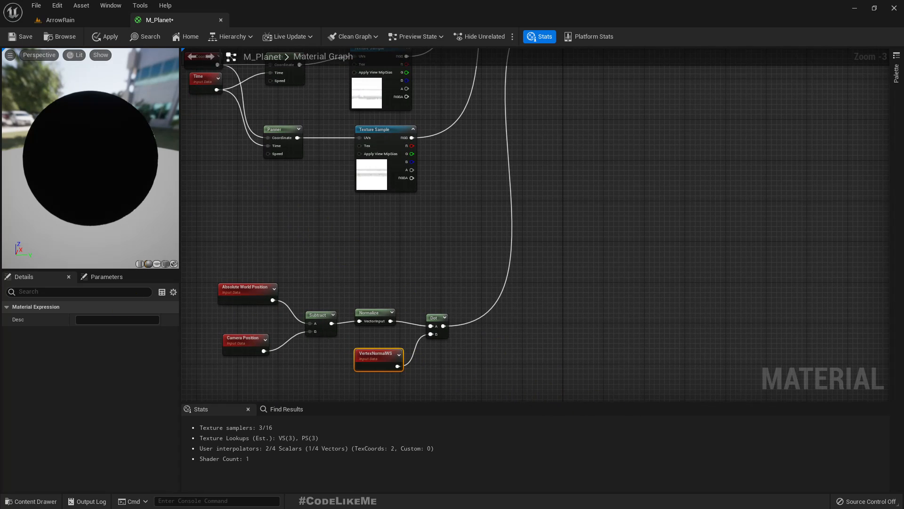
left_click_drag(444, 327, 465, 326)
type("+")
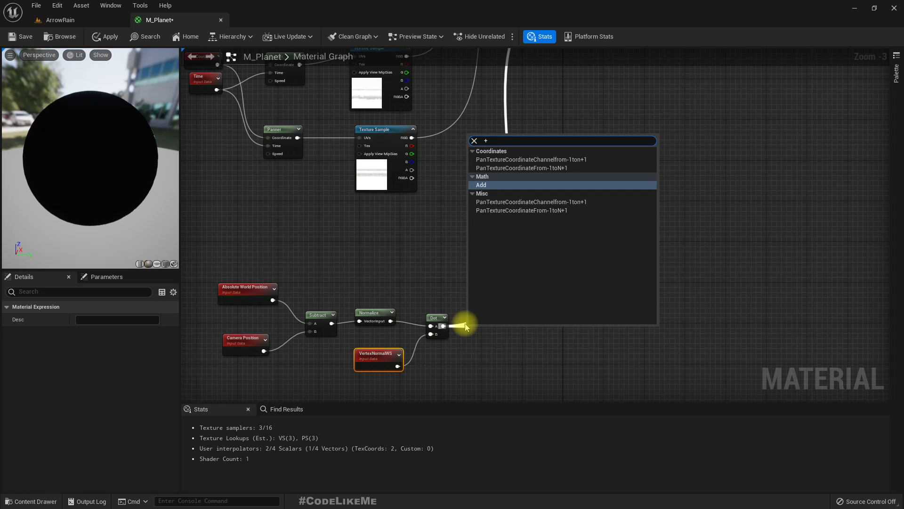
key("Return")
Step: Shift the cloud texture node group and the light direction node group away from the Multiply chain to free up space
scroll(570, 339, "down", 2)
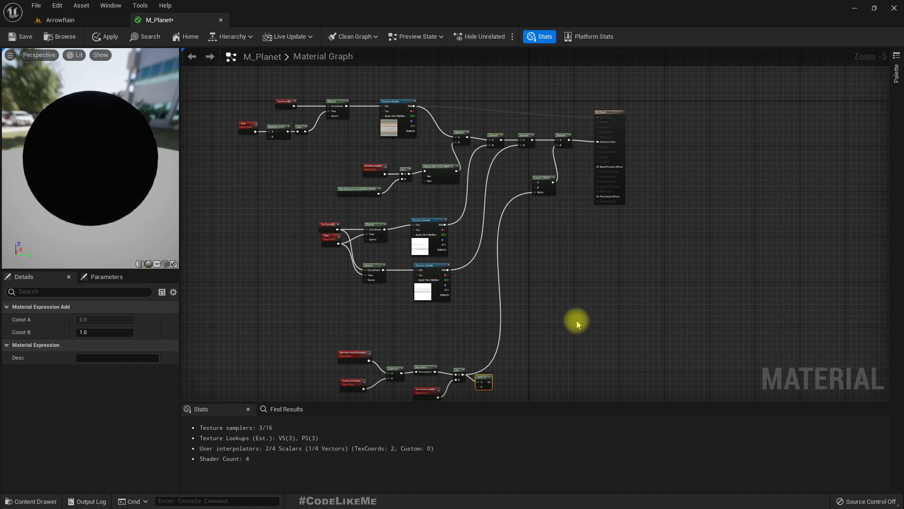
right_click_drag(577, 324, 538, 249)
right_click_drag(466, 325, 502, 401)
left_click_drag(473, 316, 332, 217)
left_click_drag(448, 224, 354, 225)
left_click_drag(356, 150, 384, 165)
right_click_drag(439, 289, 402, 242)
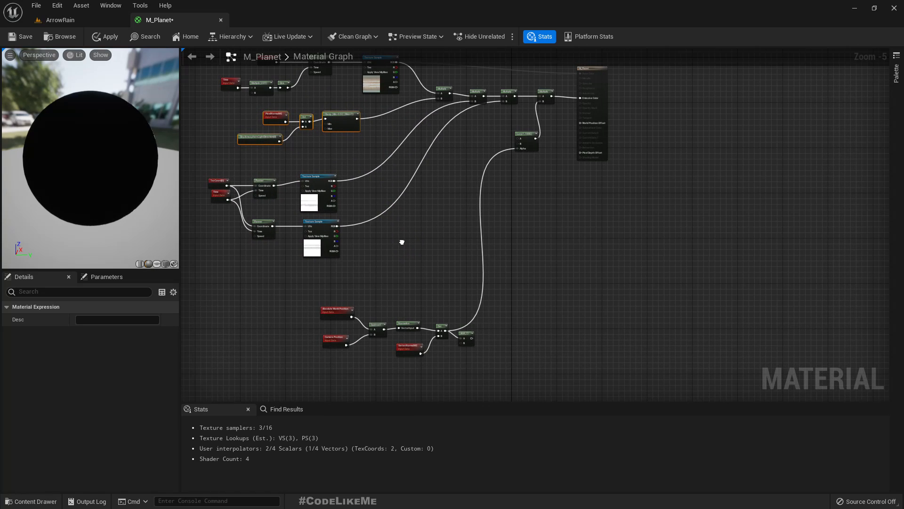
Step: Move the whole camera-direction node group, from Absolute World Position to Add, up closer to the Lerp node
left_click(377, 328)
left_click_drag(377, 328, 470, 370)
left_click_drag(416, 323, 488, 207)
Step: Reposition the M_Planet result node and the last Multiply around the Lerp, and connect the Add output to the Lerp's Alpha
scroll(661, 140, "up", 2)
right_click_drag(575, 202, 651, 226)
right_click_drag(632, 232, 619, 263)
left_click_drag(613, 84, 665, 176)
right_click_drag(559, 213, 566, 176)
left_click_drag(531, 68, 560, 123)
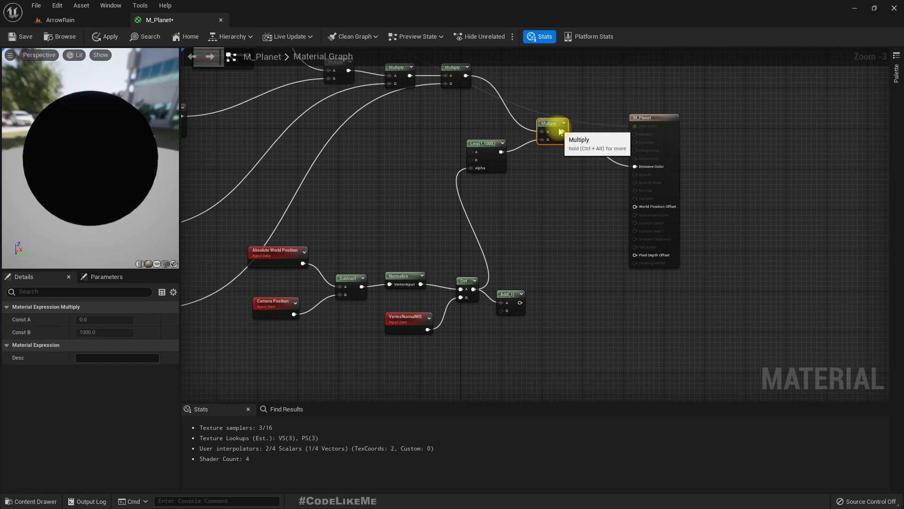
scroll(546, 208, "up", 2)
left_click_drag(512, 342, 448, 168)
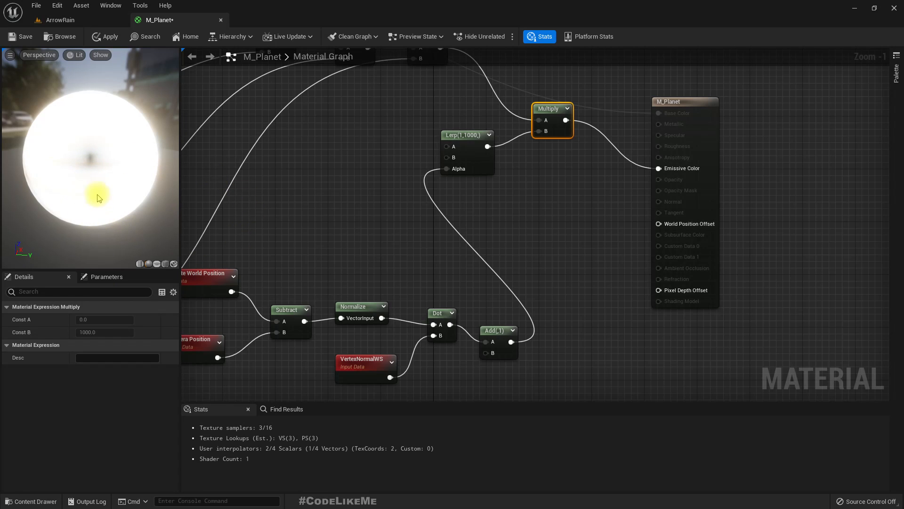
Step: Feed the light-direction Dot node's output into input A of a new Multiply node placed near the Add node
scroll(455, 283, "down", 2)
right_click_drag(454, 272, 654, 281)
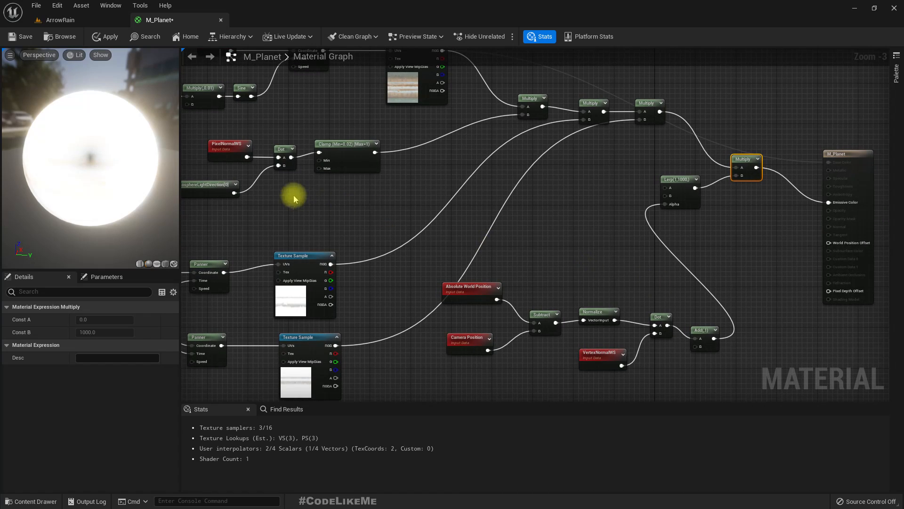
left_click_drag(291, 157, 704, 293)
type("multiply")
key("Return")
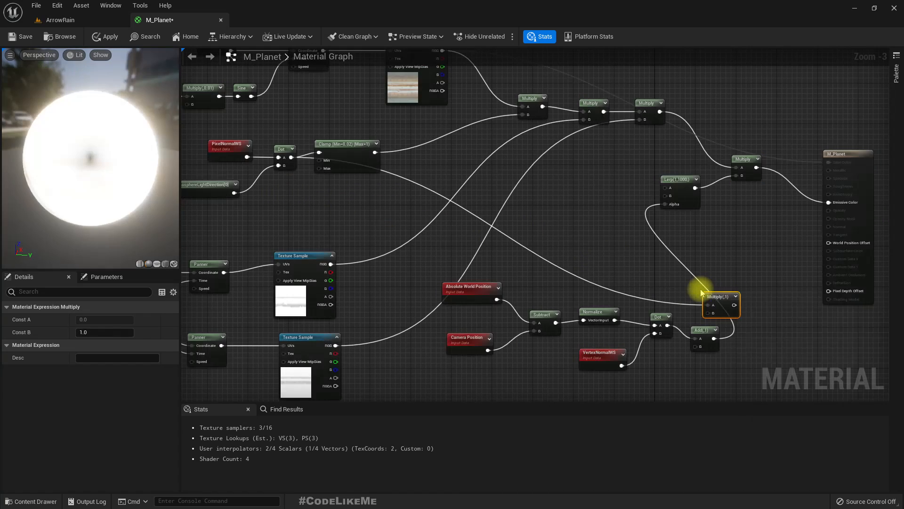
Step: Place the new Multiply node below the Lerp and move the camera-direction node group slightly down and away from it
left_click_drag(718, 296, 659, 266)
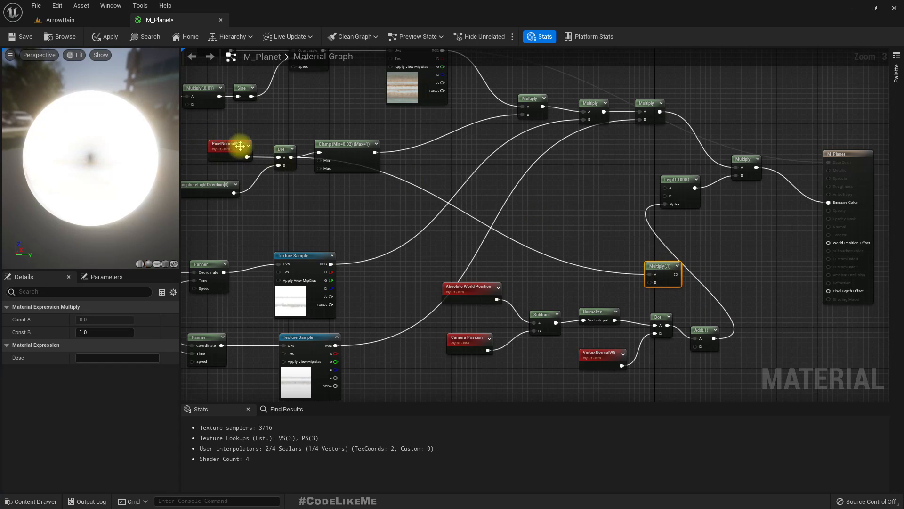
left_click_drag(696, 375, 450, 279)
left_click(613, 337)
left_click_drag(656, 269, 626, 244)
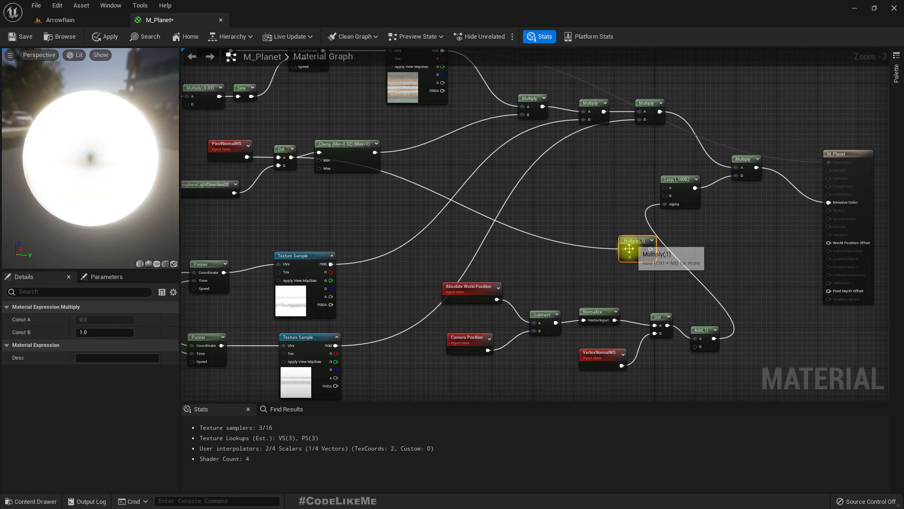
left_click_drag(705, 373, 443, 306)
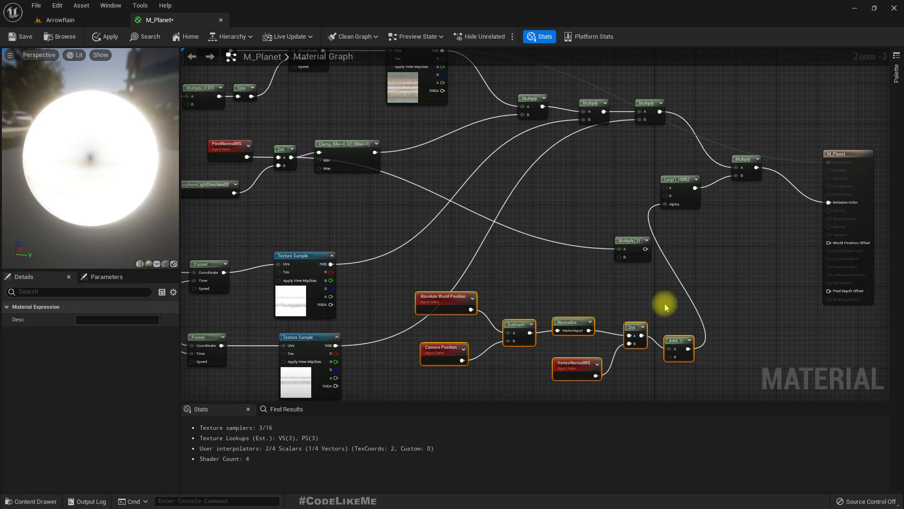
Step: Connect the Add output to the new Multiply's B input and its output to the Lerp's Alpha, and check the shading in the preview
left_click_drag(688, 349, 624, 258)
left_click_drag(640, 249, 664, 204)
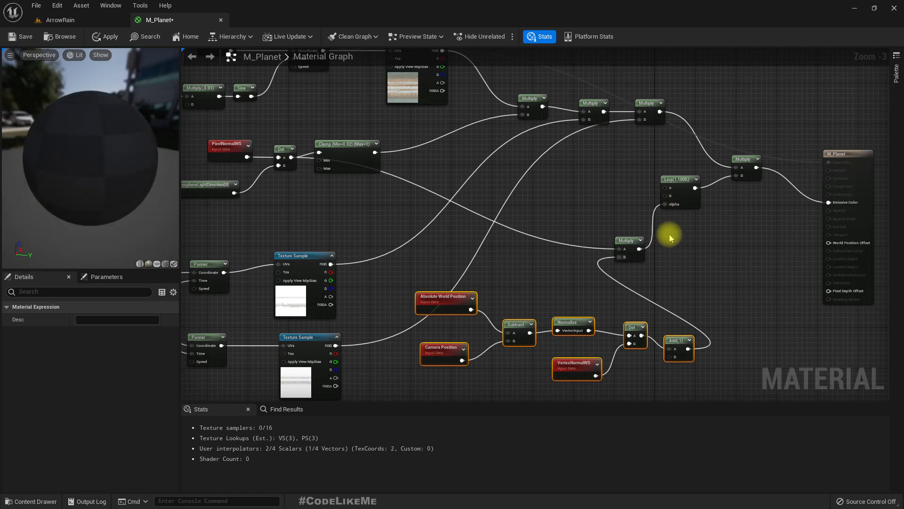
left_click_drag(629, 241, 643, 241)
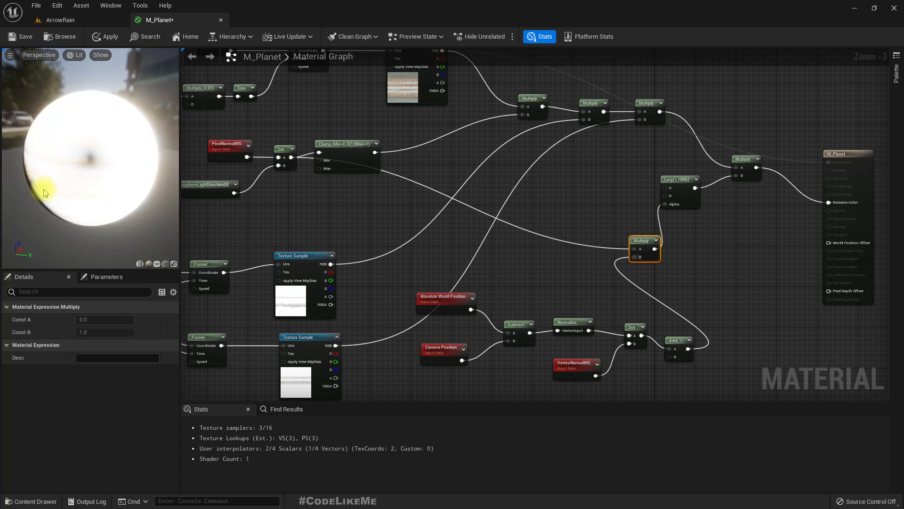
left_click_drag(31, 182, 98, 190)
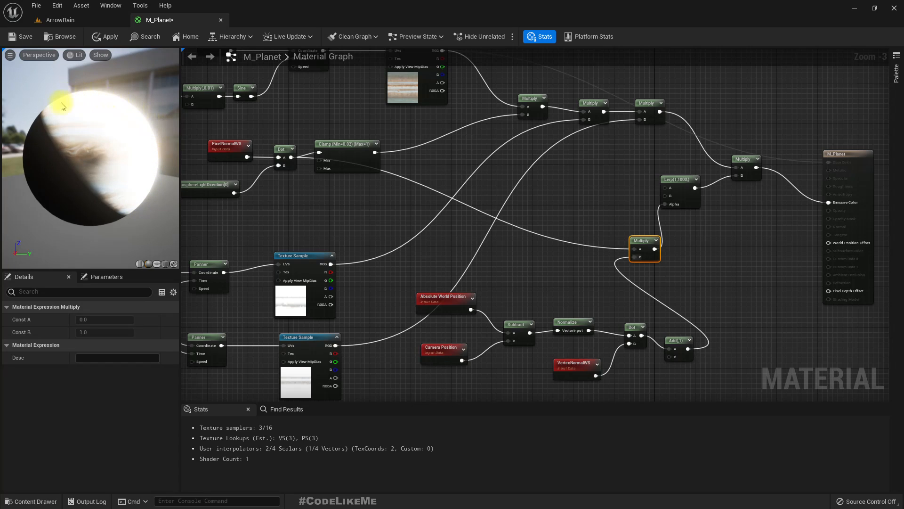
left_click_drag(127, 162, 151, 186)
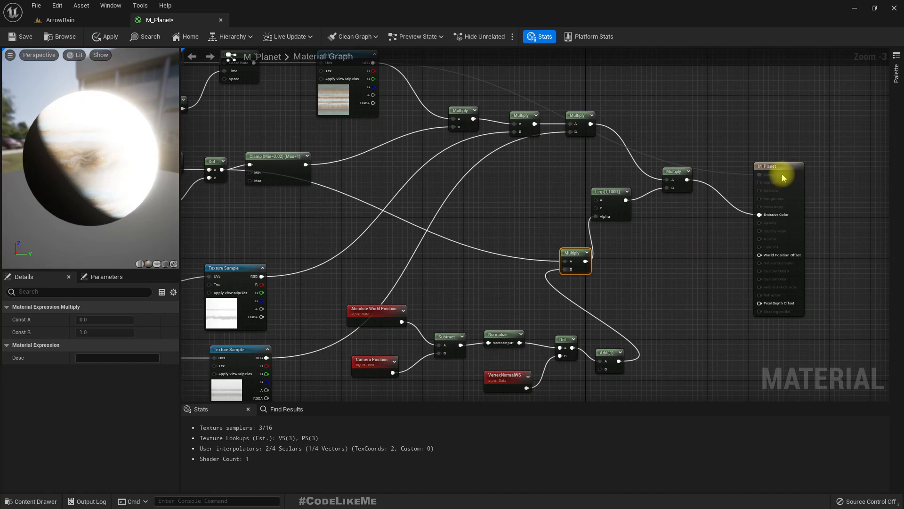
Step: Break the link into M_Planet's Base Color pin and move M_Planet, the Lerp and the last Multiply further along the graph
right_click(782, 168)
left_click(755, 133)
left_click_drag(781, 170, 824, 166)
left_click(607, 192)
right_click(802, 168)
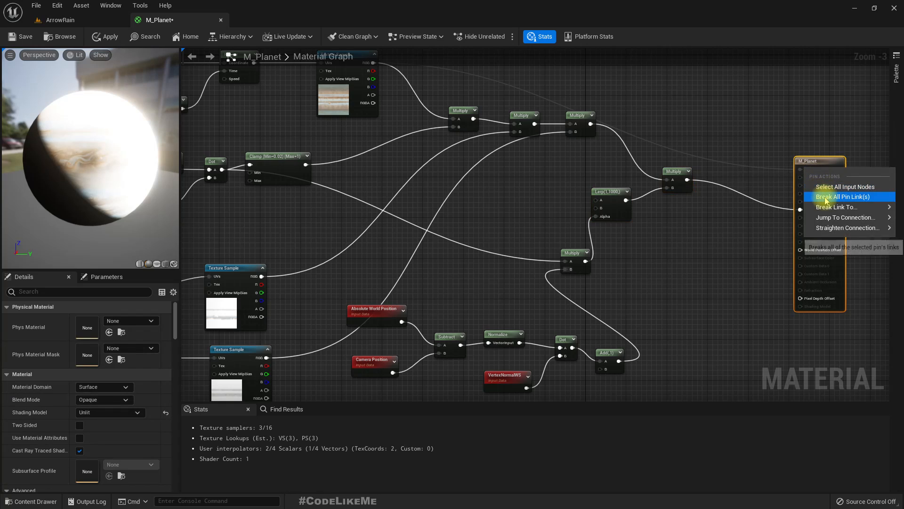
left_click(823, 197)
left_click_drag(666, 223, 620, 177)
left_click_drag(678, 171, 740, 217)
right_click_drag(716, 279, 713, 238)
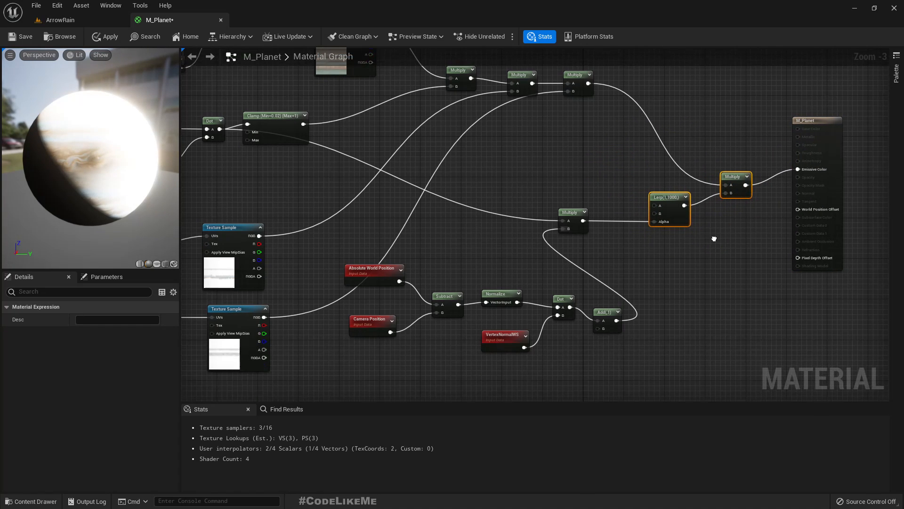
Step: Insert a Power node between the light-camera Multiply output and the Lerp's Alpha input
left_click(644, 311)
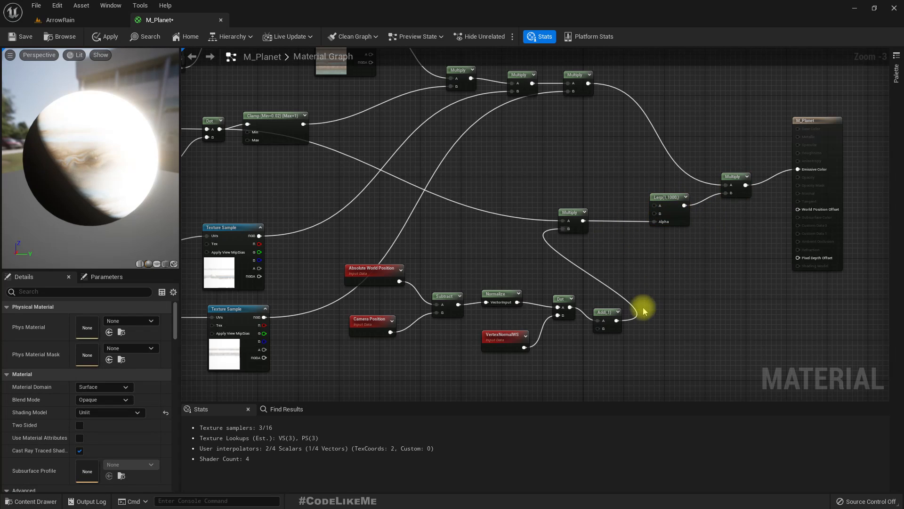
left_click_drag(583, 220, 606, 223)
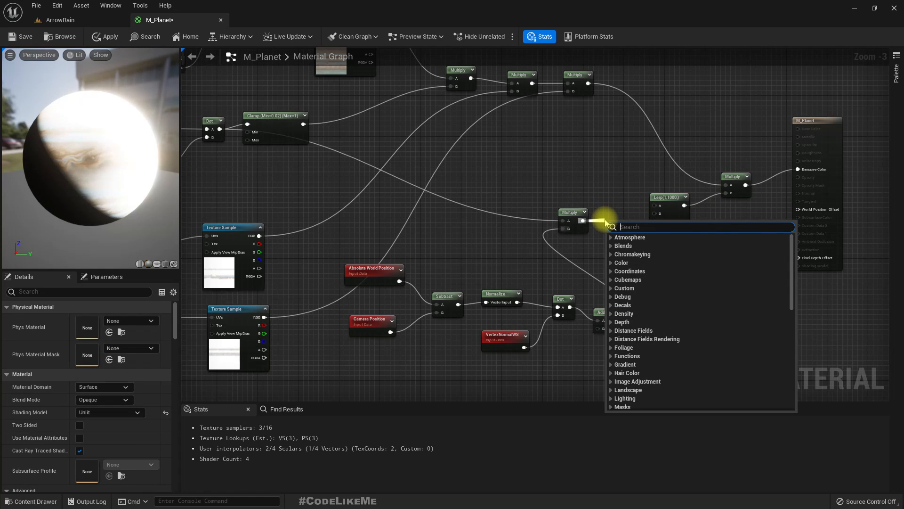
type("power")
key("Return")
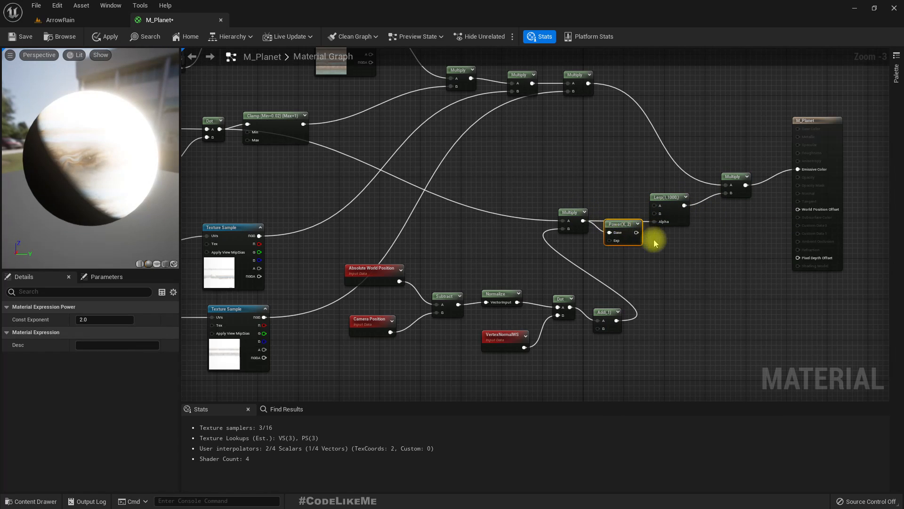
mouse_move(648, 214)
left_mouse_down()
mouse_move(659, 208)
mouse_move(655, 221)
left_mouse_up()
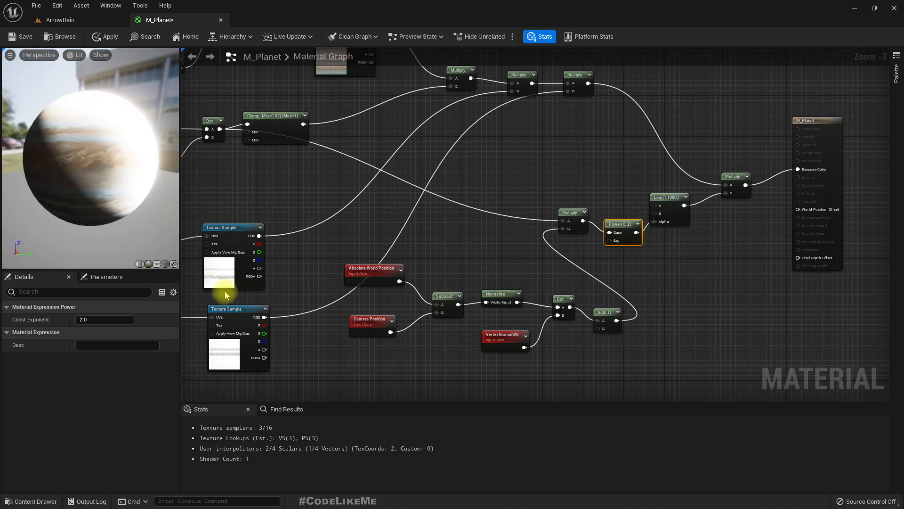
Step: Try Const Exponent values of 4, 5 and 8 on the Power node and check the sphere preview
left_click(99, 319)
type("4")
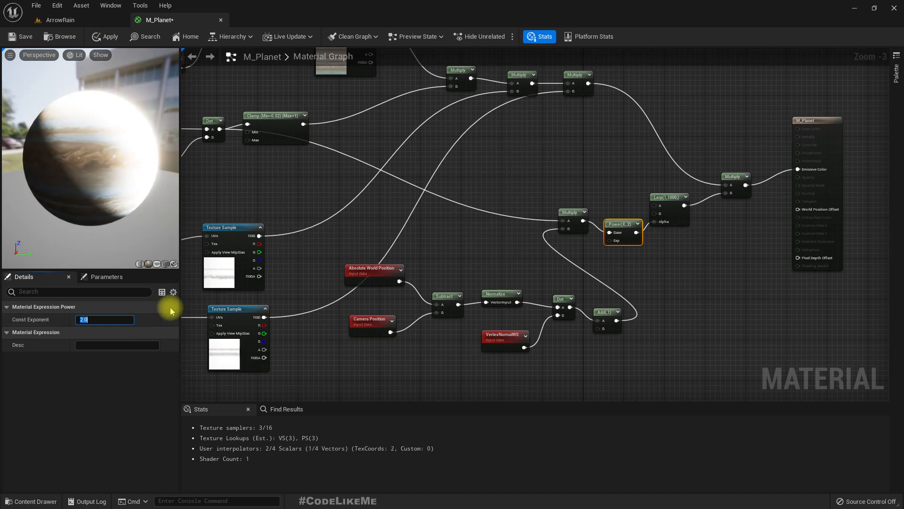
key("Return")
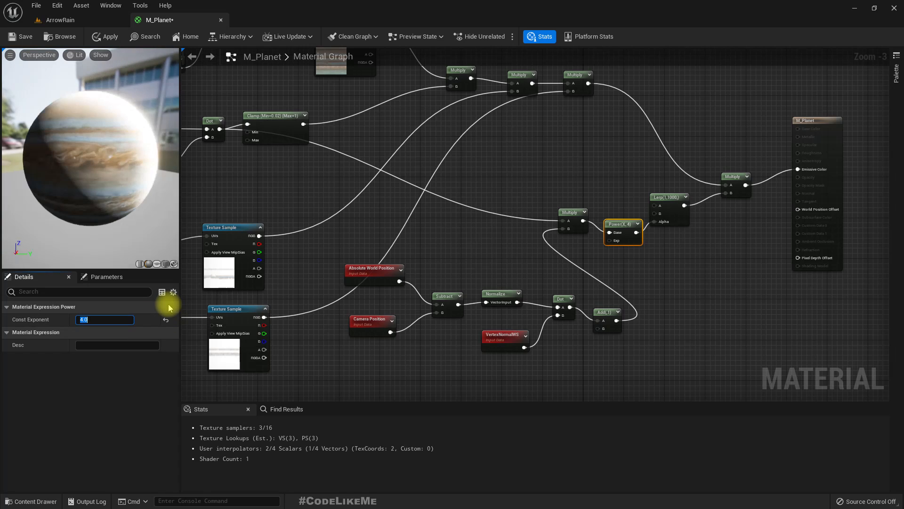
type("5")
key("Return")
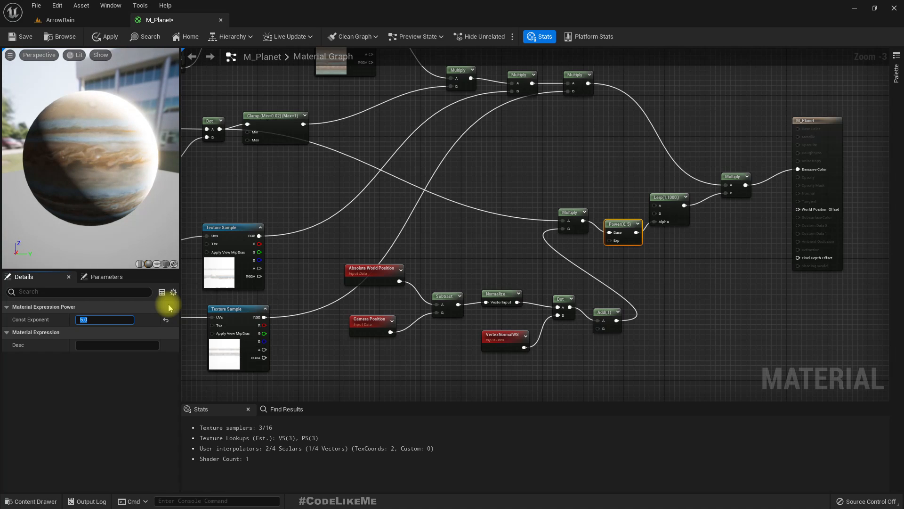
type("8")
key("Return")
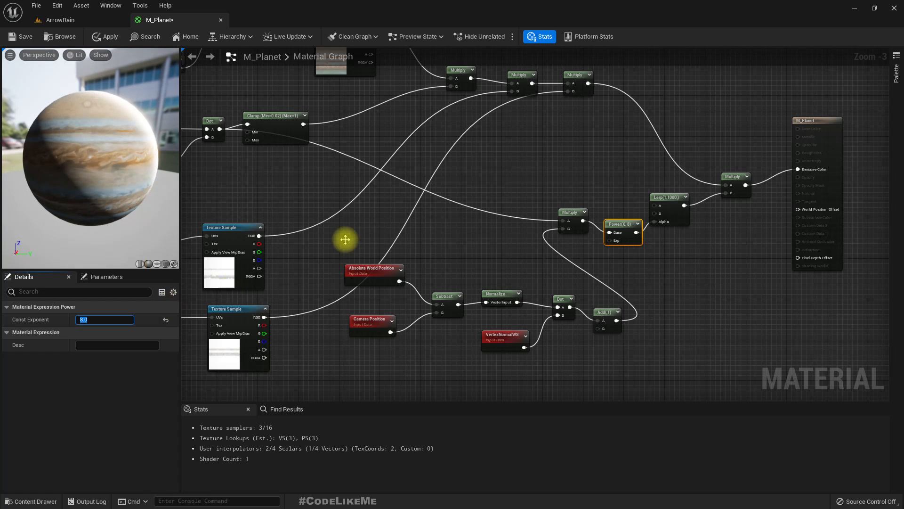
left_click_drag(141, 137, 131, 116)
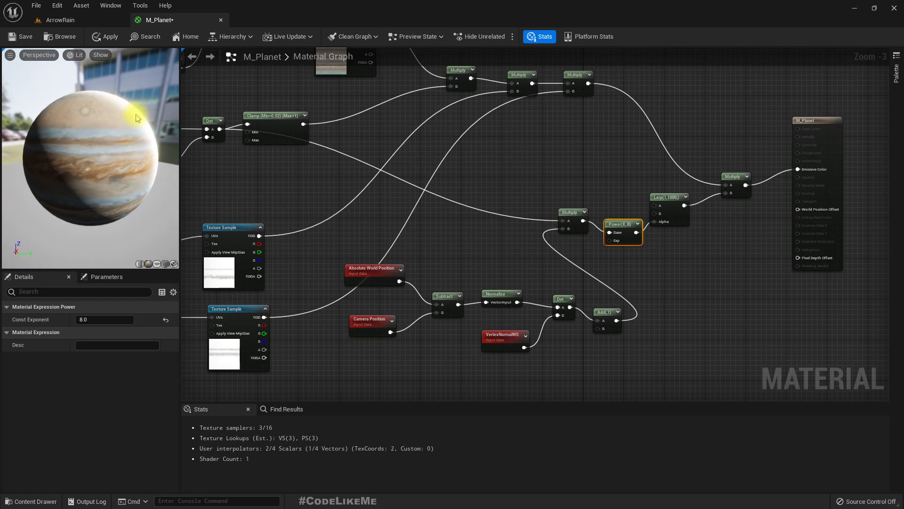
Step: Apply the material and inspect the planet full-screen in the ArrowRain level, then return to the M_Planet graph
left_click(102, 38)
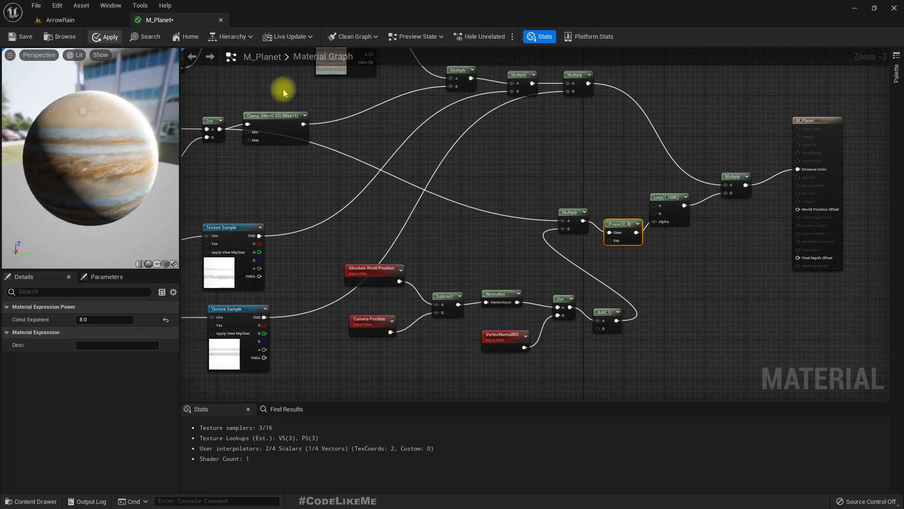
left_click(62, 21)
right_click_drag(450, 189, 452, 190)
key("F11")
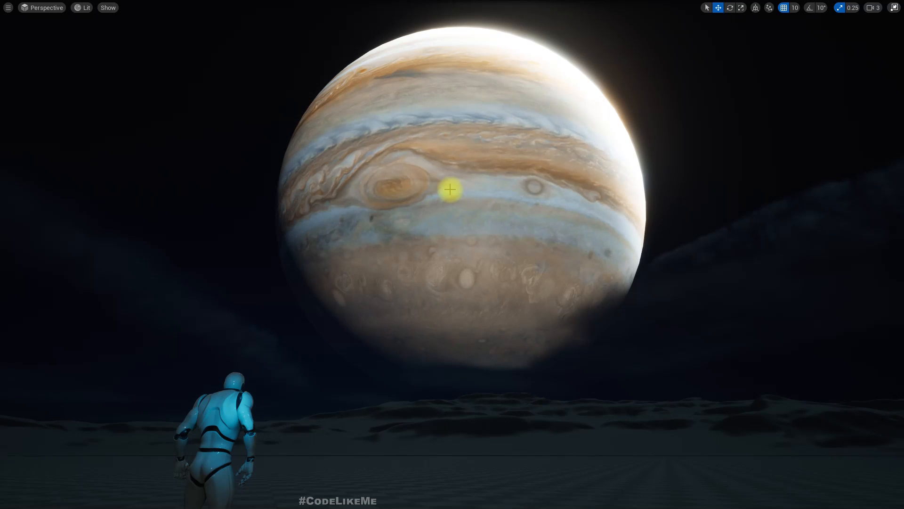
right_click_drag(585, 101, 585, 115)
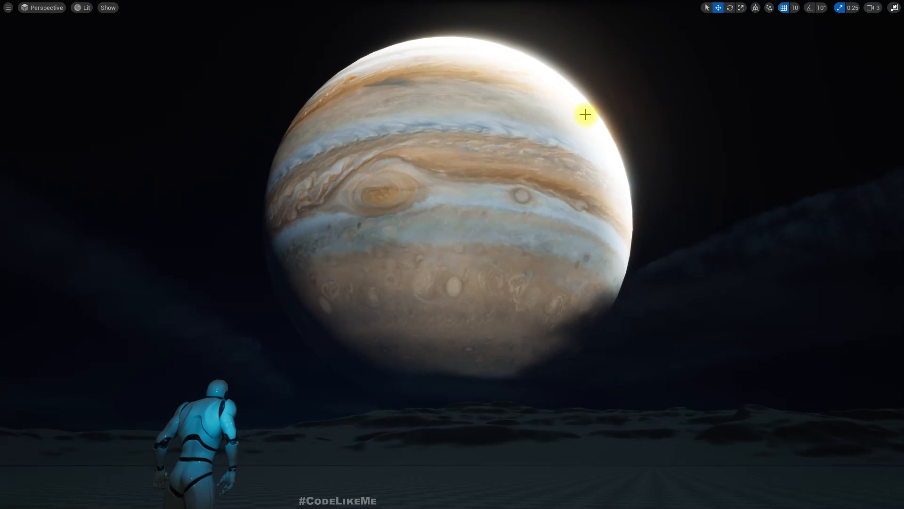
key("F11")
left_click(177, 19)
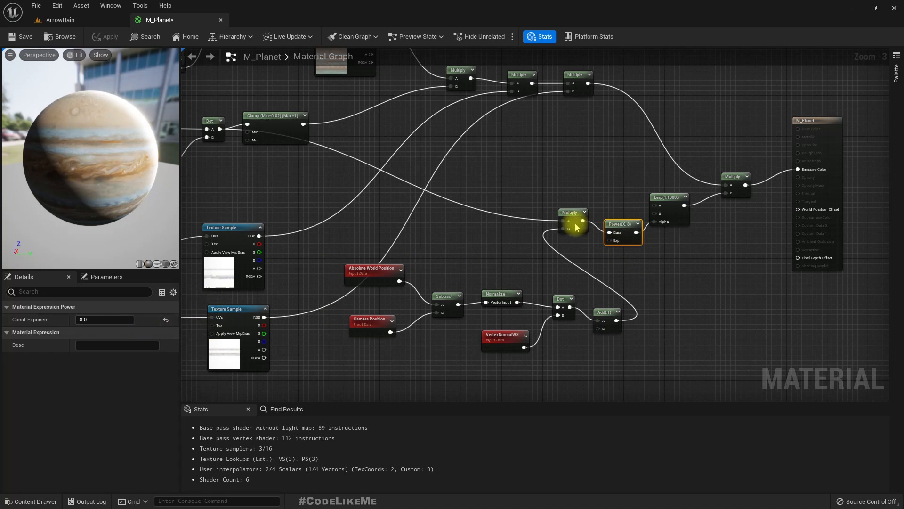
Step: Set the Power node's Const Exponent to 10 and apply the material
left_click(83, 318)
type("10")
key("Return")
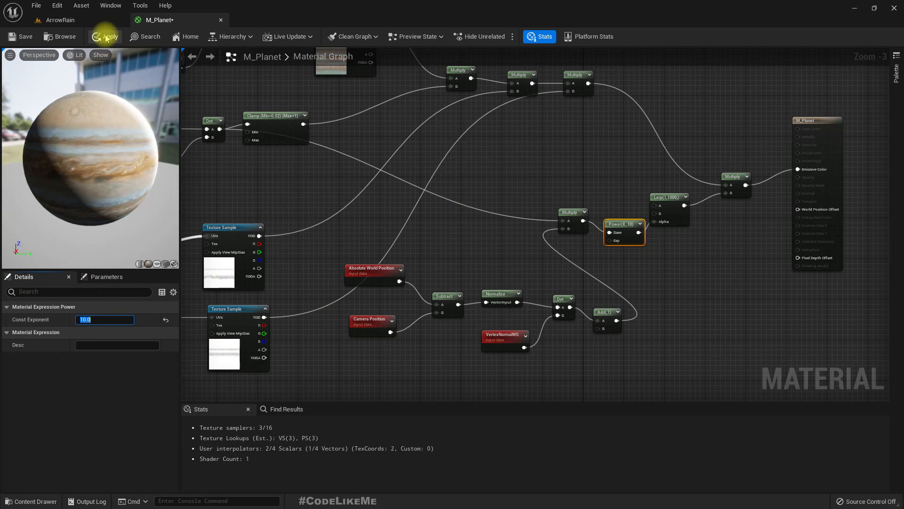
Step: Examine the planet's glow and cloud motion full-screen in the ArrowRain level
left_click(61, 19)
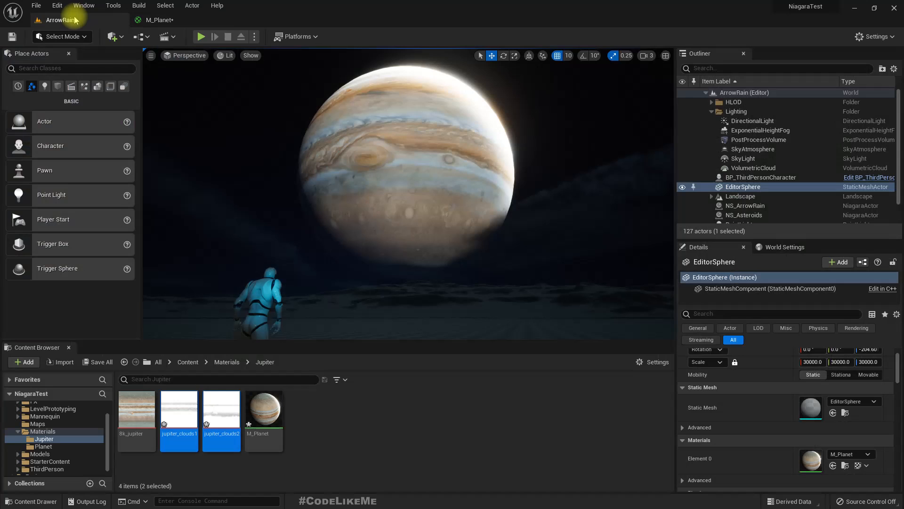
right_click_drag(501, 228, 491, 217)
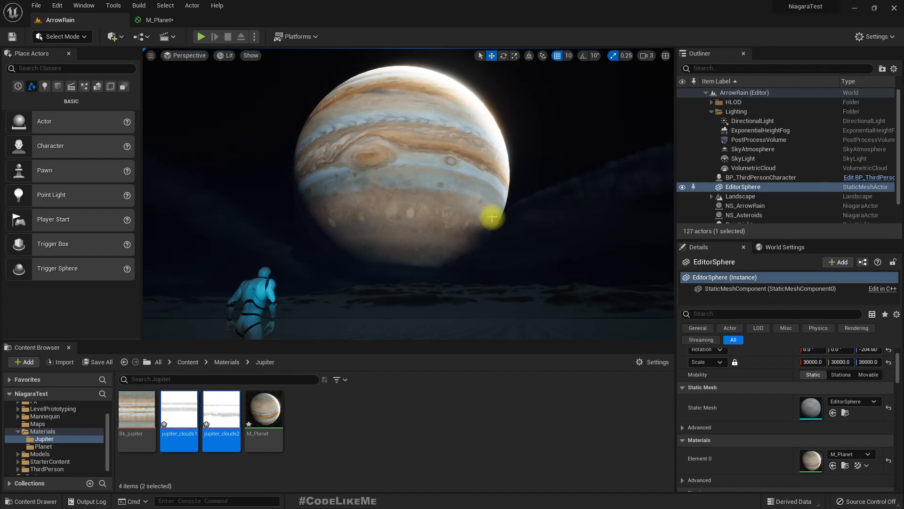
key("F11")
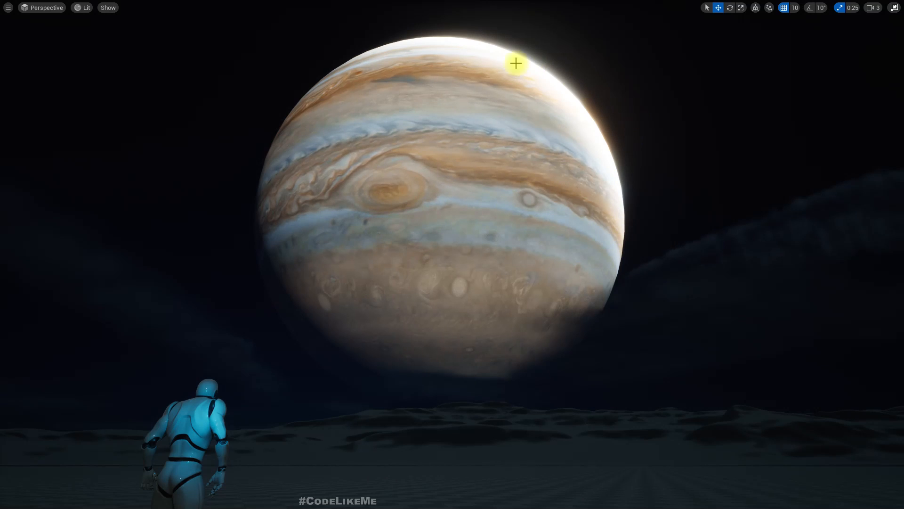
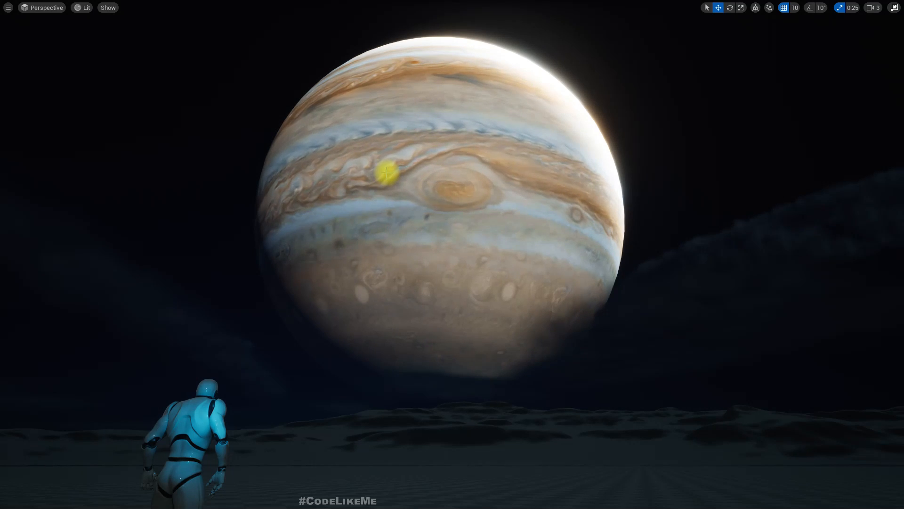
key("F11")
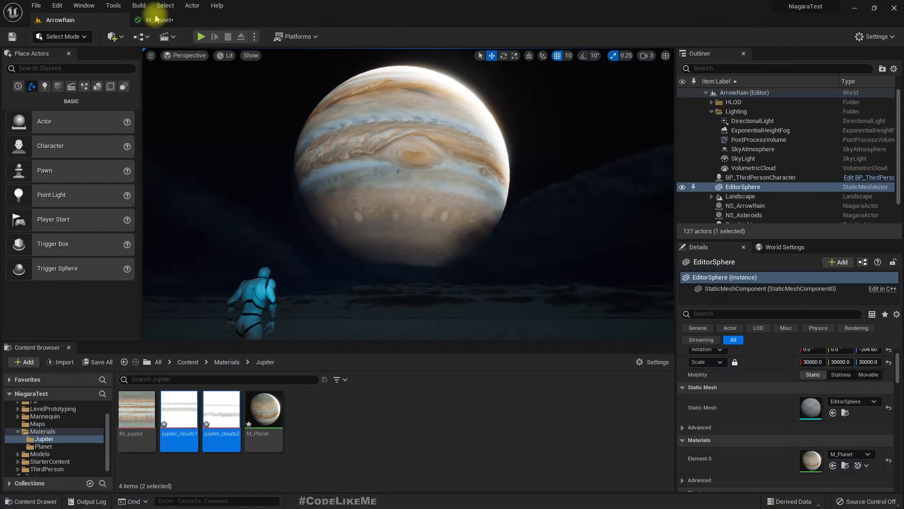
Step: Set Const B to 0.005 on the M_Planet Multiply node between Time and Sine
left_click(149, 20)
right_click_drag(276, 169, 519, 206)
scroll(432, 188, "up", 3)
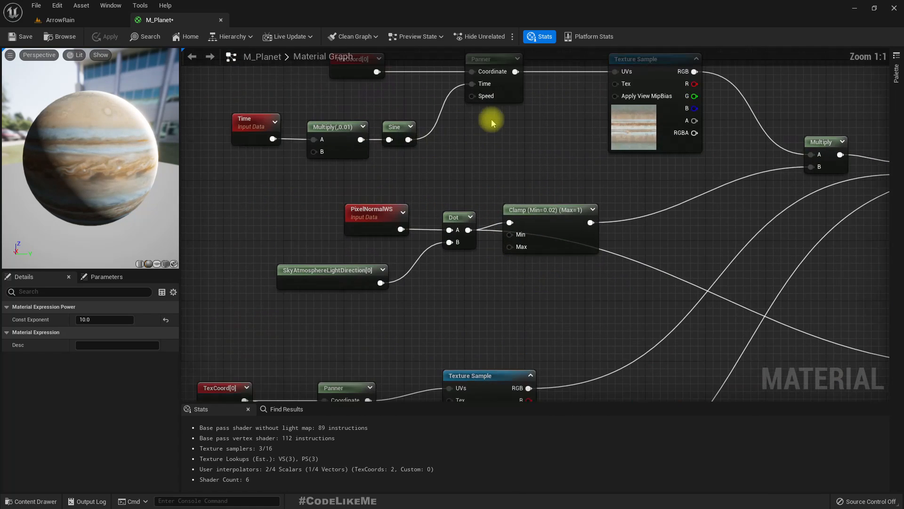
left_click(335, 127)
left_click(104, 332)
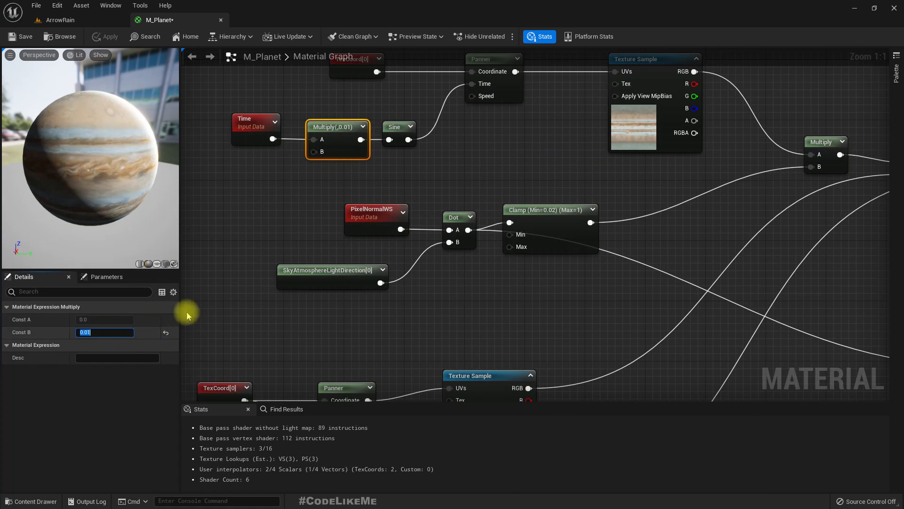
type("0")
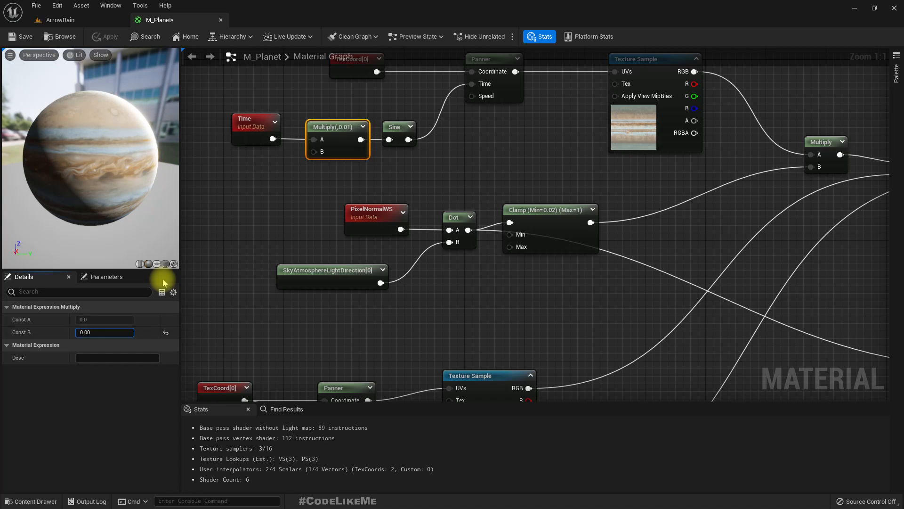
type("5")
key("Return")
Step: Apply the material and view the slower planet animation full-screen in the ArrowRain level
left_click(101, 42)
left_click(73, 21)
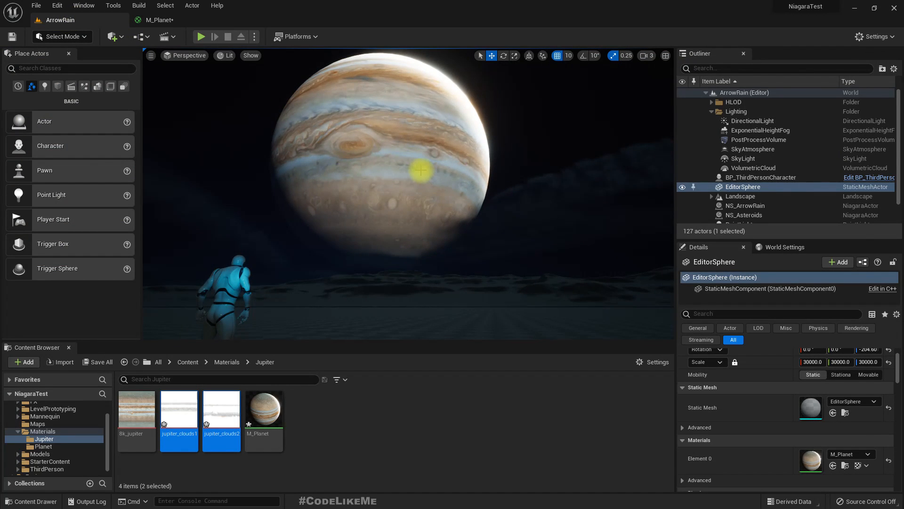
key("F11")
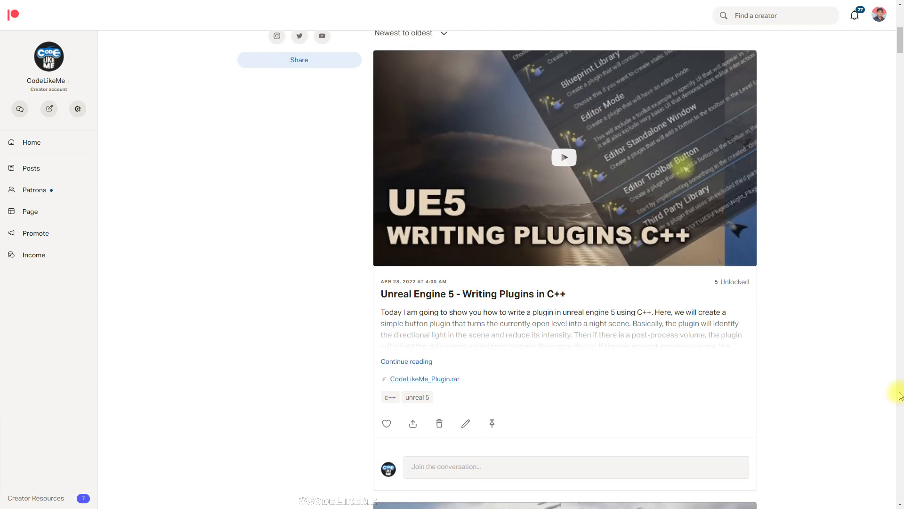
Step: Look through the older Unreal Engine 5 project posts on the CodeLikeMe Patreon page
scroll(900, 393, "down", 7)
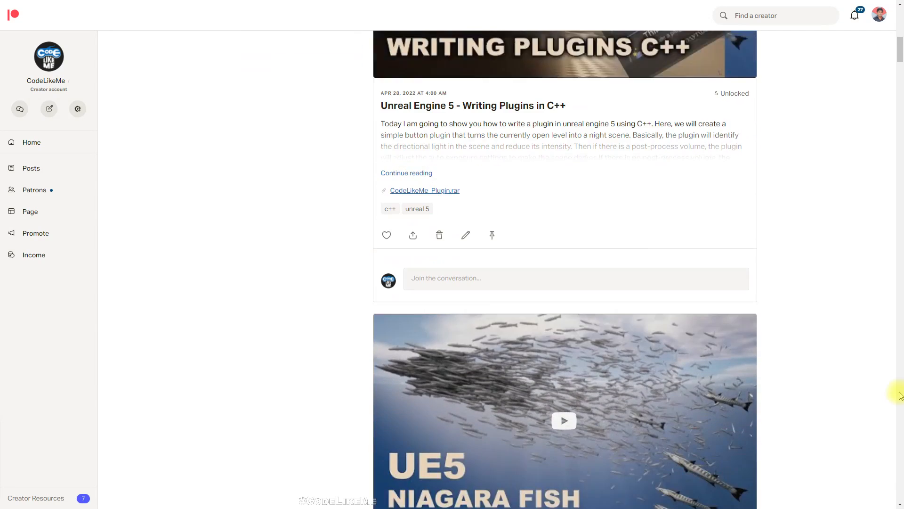
scroll(899, 393, "down", 20)
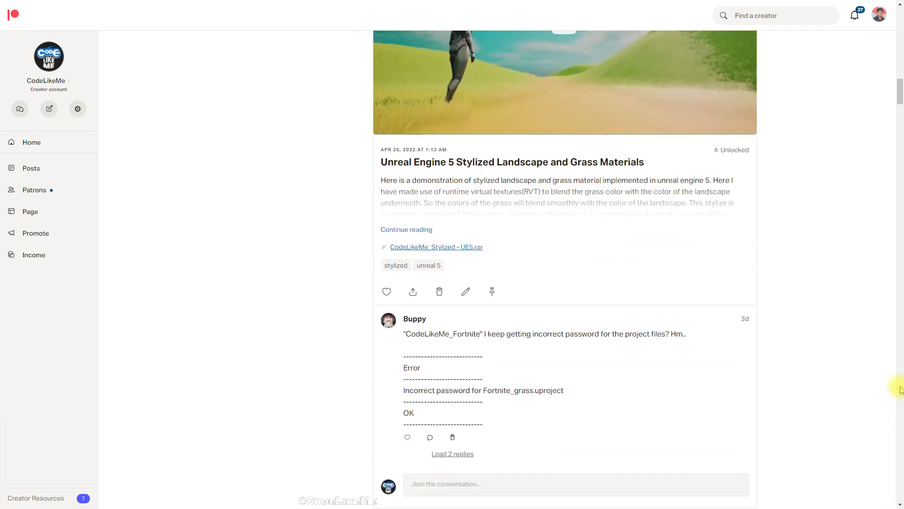
scroll(899, 390, "down", 15)
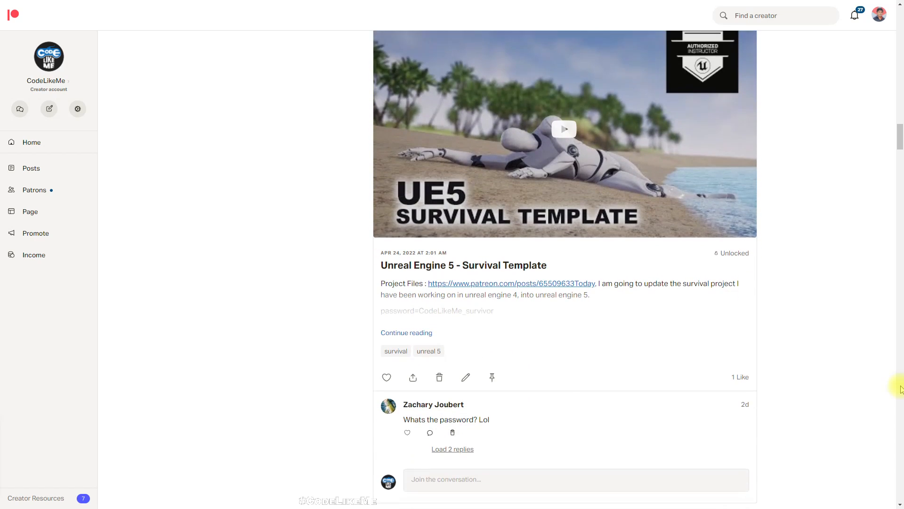
scroll(900, 390, "down", 18)
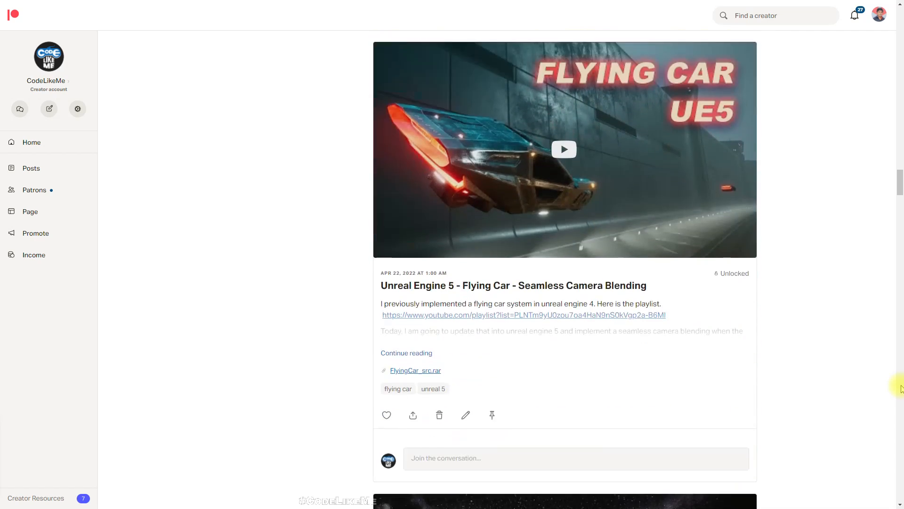
scroll(901, 389, "down", 18)
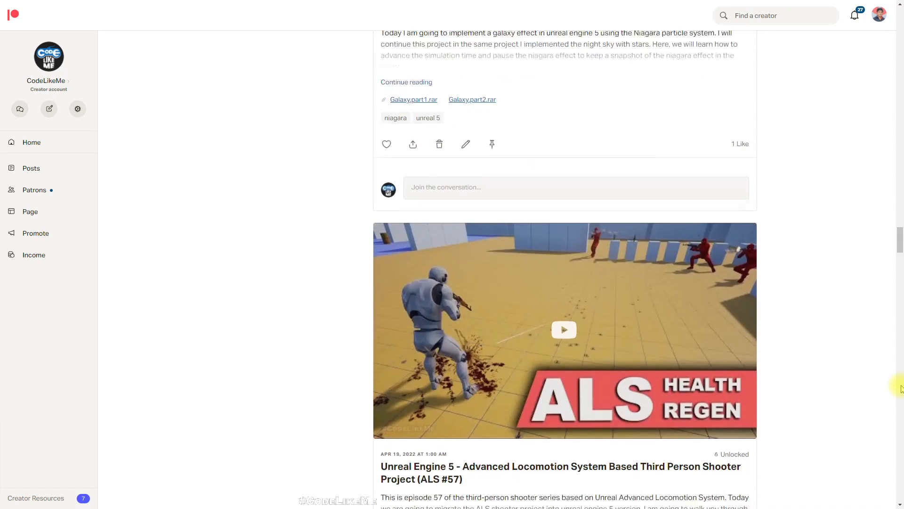